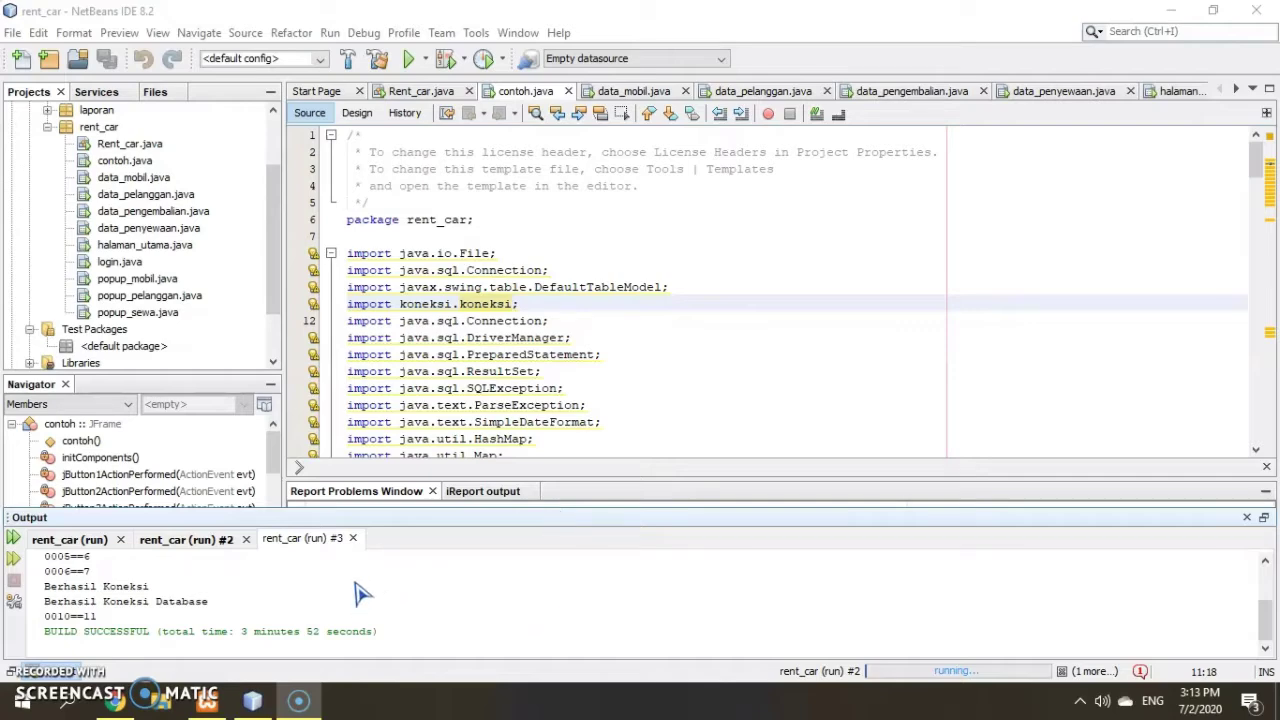
{"action": "left_click", "coordinate": [207, 700]}
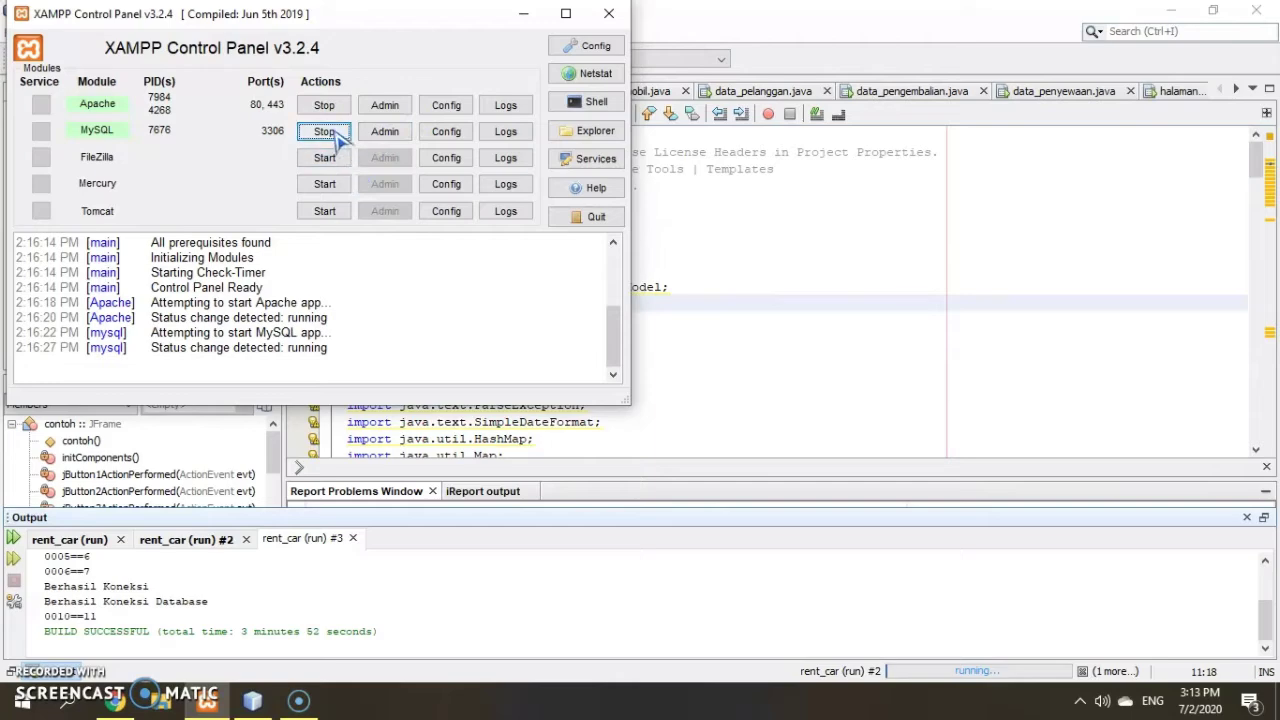
{"action": "left_click", "coordinate": [523, 13]}
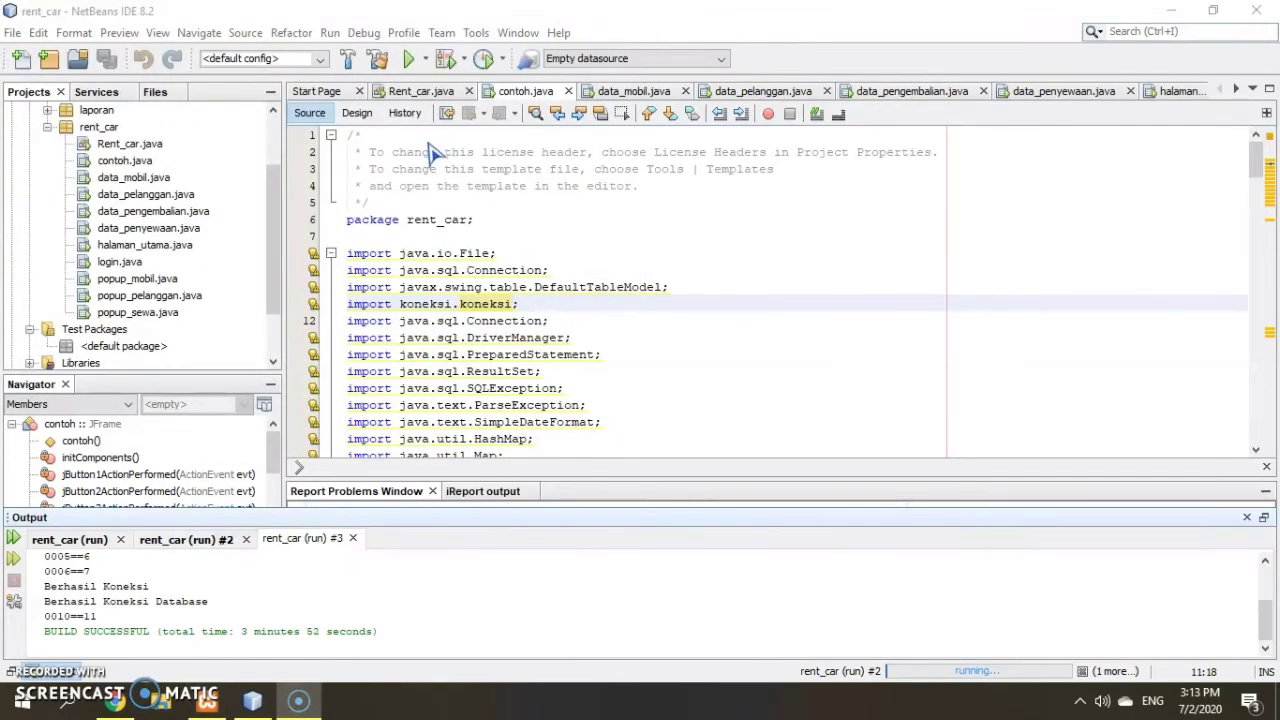
{"action": "left_click", "coordinate": [408, 58]}
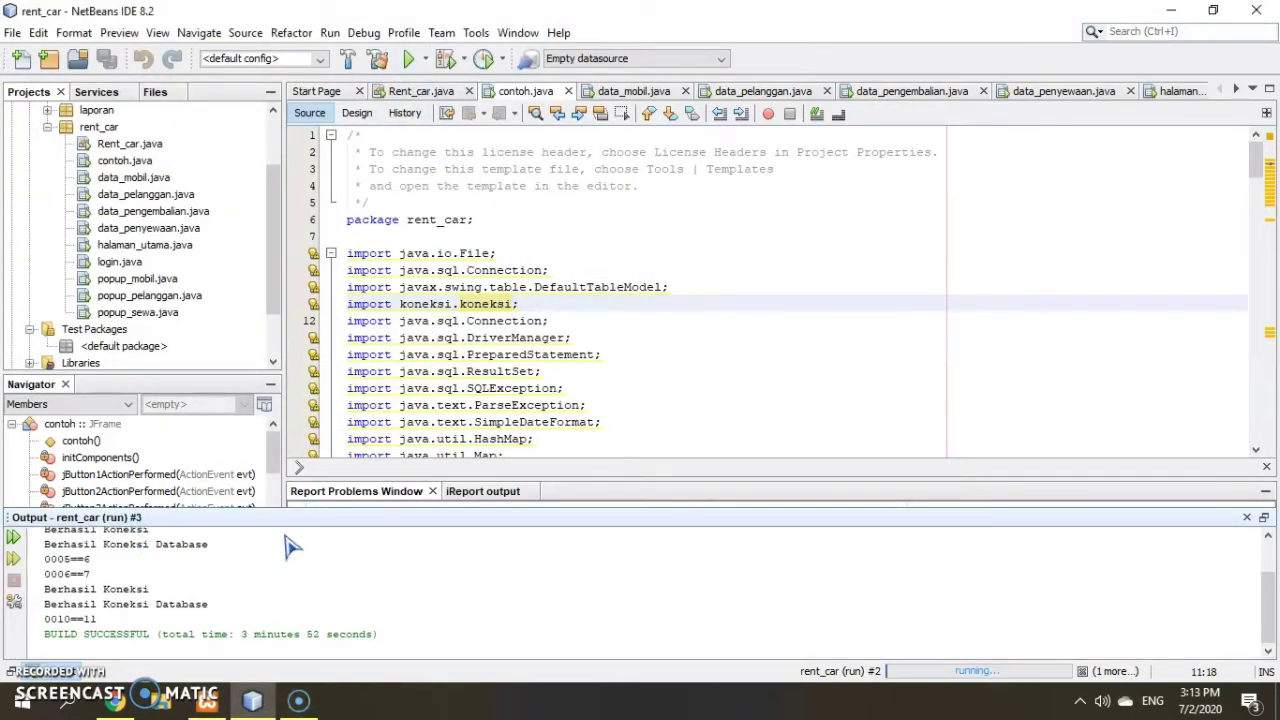
- Run the rent_car project from NetBeans to bring up the Shane's Rent Car login form
{"action": "left_click", "coordinate": [1247, 519]}
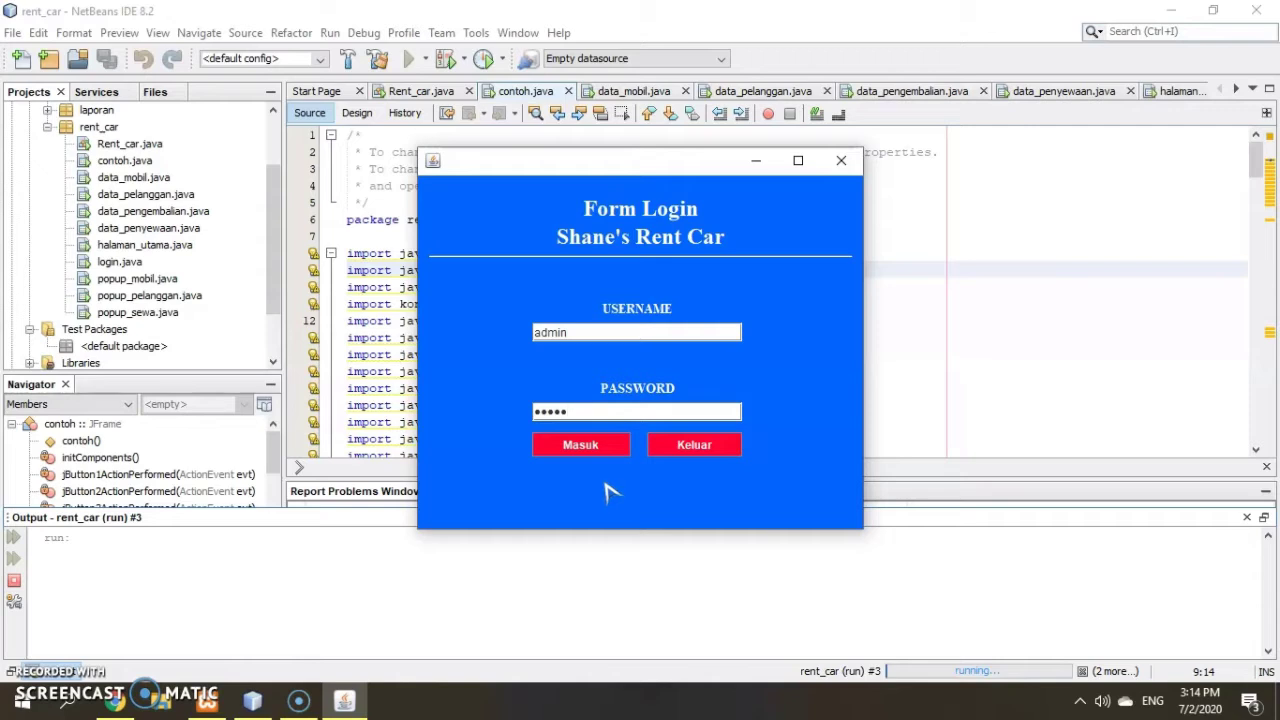
- Log in as admin with Masuk to reach the 'Selamat Datang, Admin' main page
{"action": "left_click", "coordinate": [606, 451]}
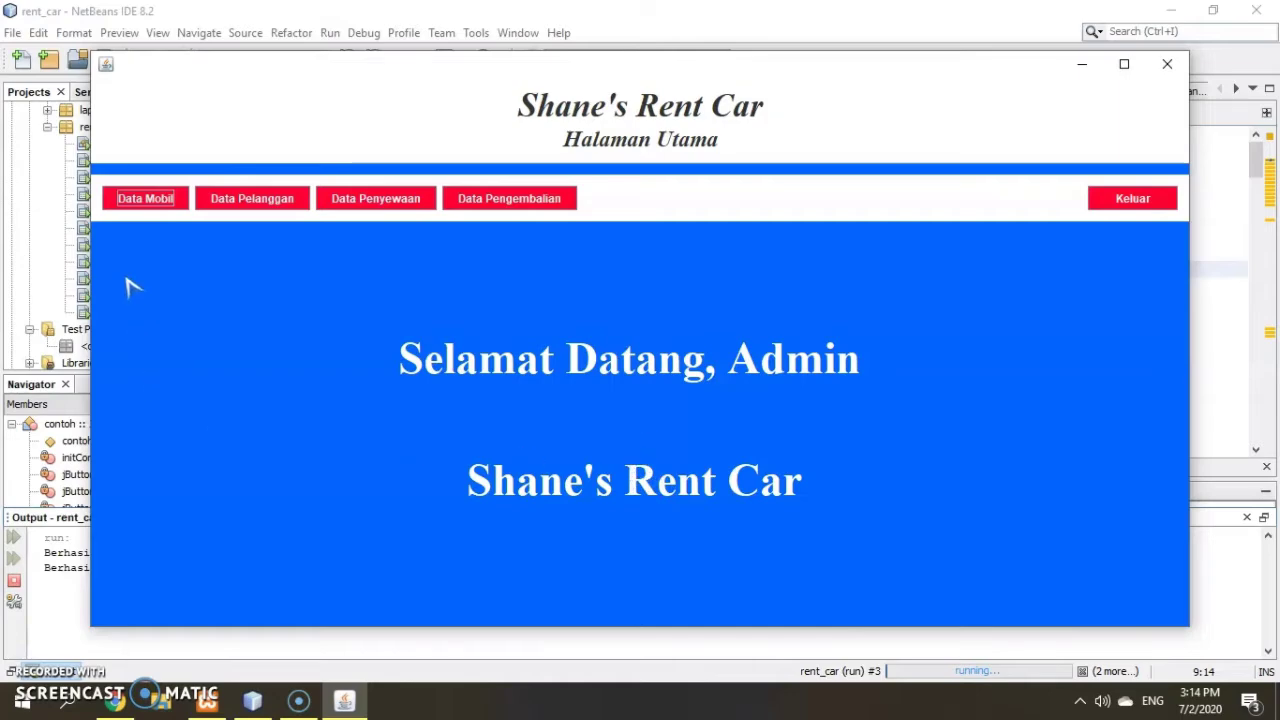
{"action": "left_click", "coordinate": [152, 201]}
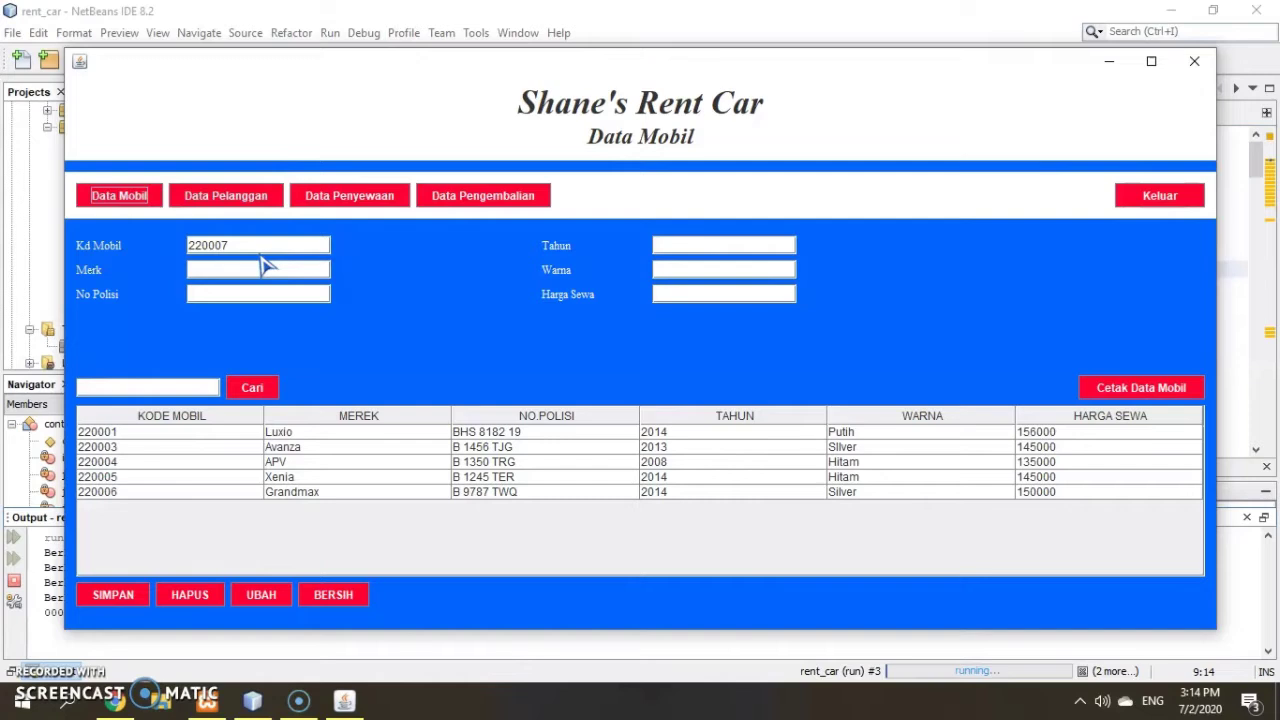
{"action": "left_click", "coordinate": [265, 265]}
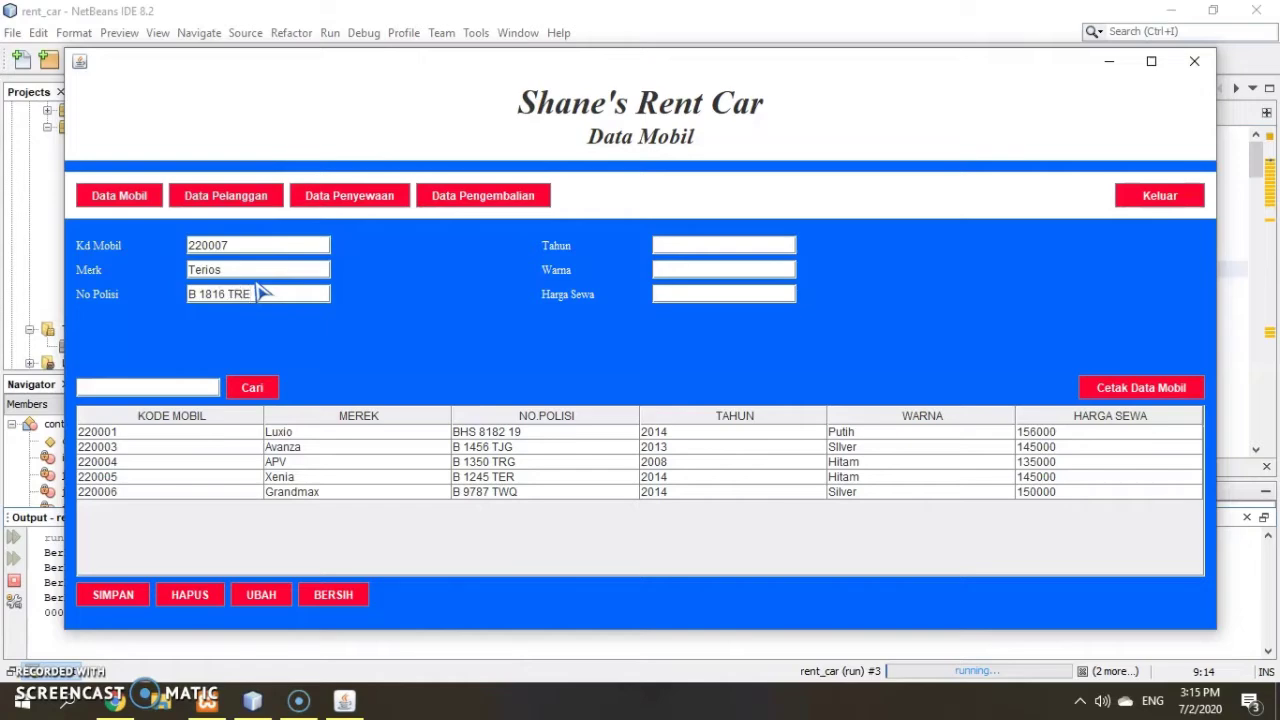
{"action": "left_click", "coordinate": [697, 245]}
{"action": "key", "text": "Tab"}
{"action": "type", "text": "HITAM"}
{"action": "left_click", "coordinate": [703, 293]}
{"action": "left_click", "coordinate": [122, 598]}
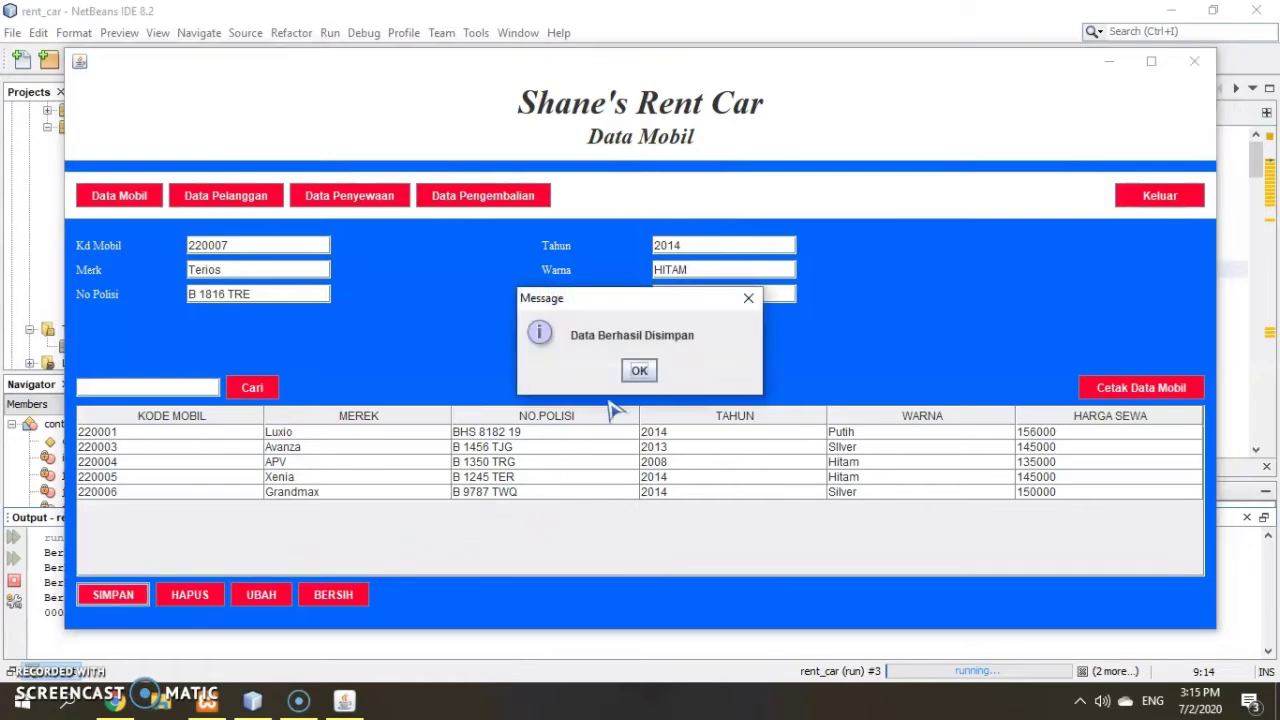
{"action": "left_click", "coordinate": [639, 372]}
{"action": "left_click", "coordinate": [531, 509]}
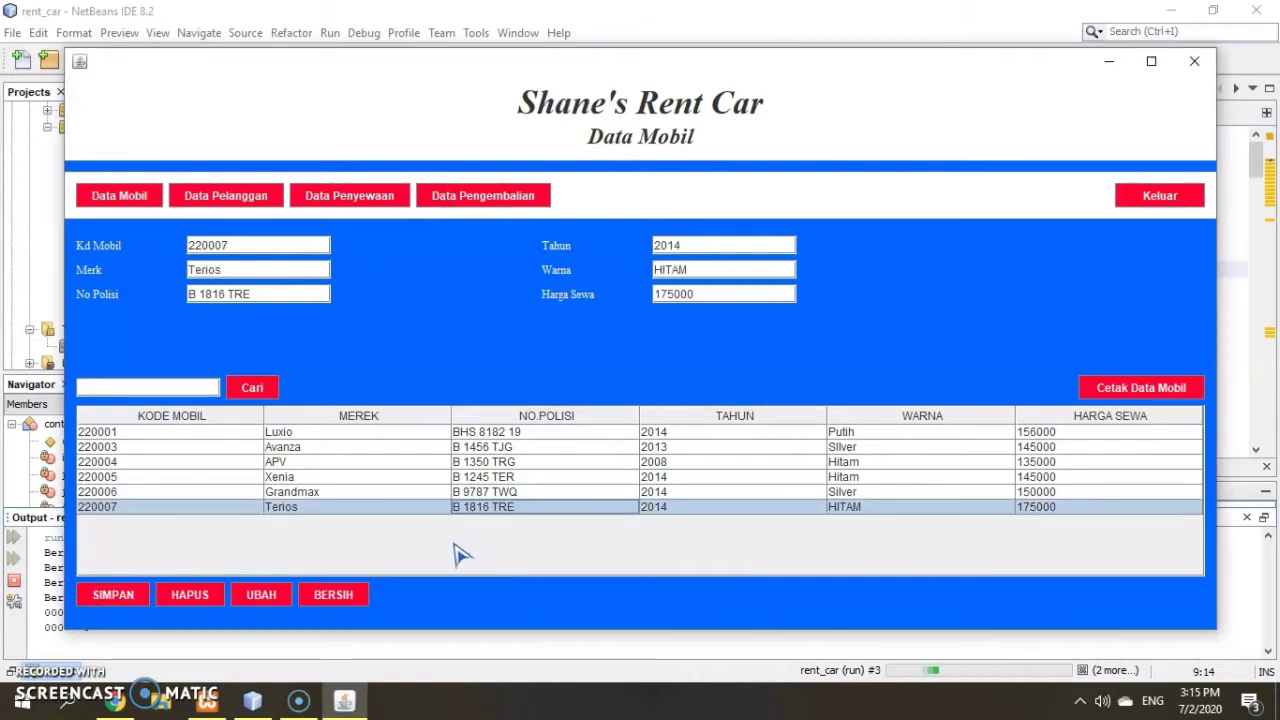
- Change the Terios car 220007 to year 2015 and colour Putih, saving with UBAH
{"action": "left_click", "coordinate": [357, 512]}
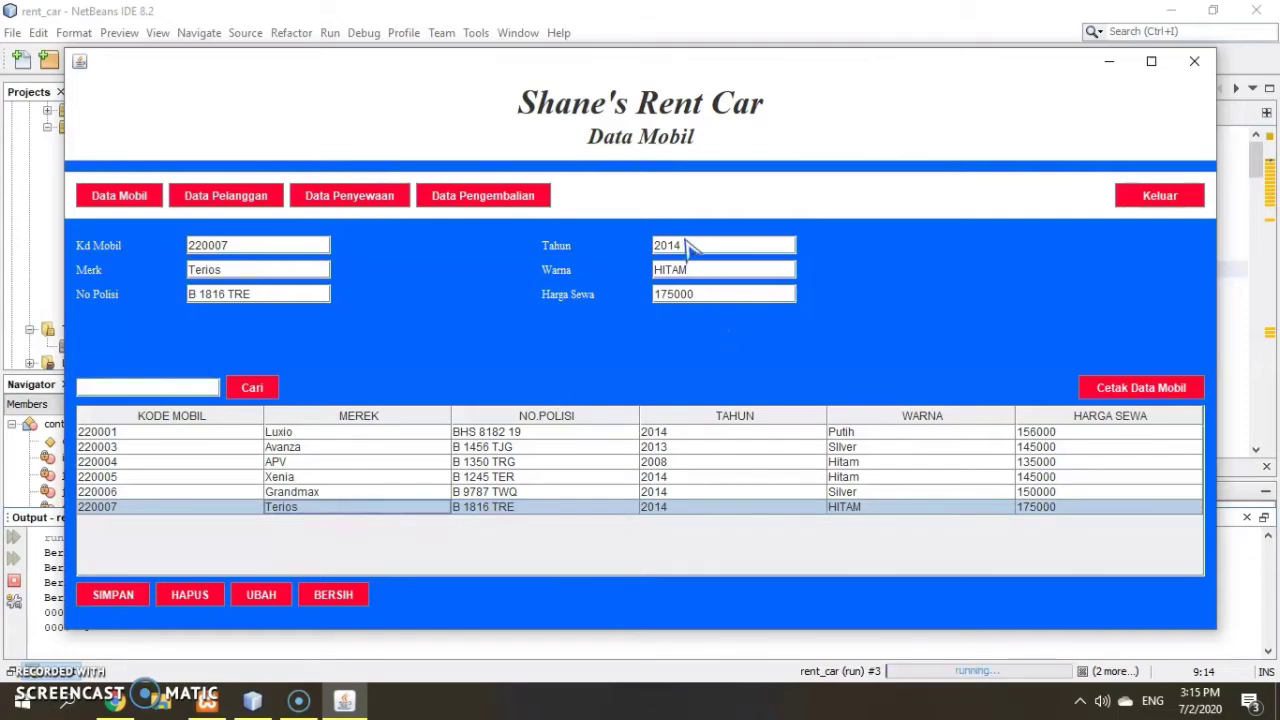
{"action": "left_click_drag", "start_coordinate": [688, 240], "coordinate": [609, 248]}
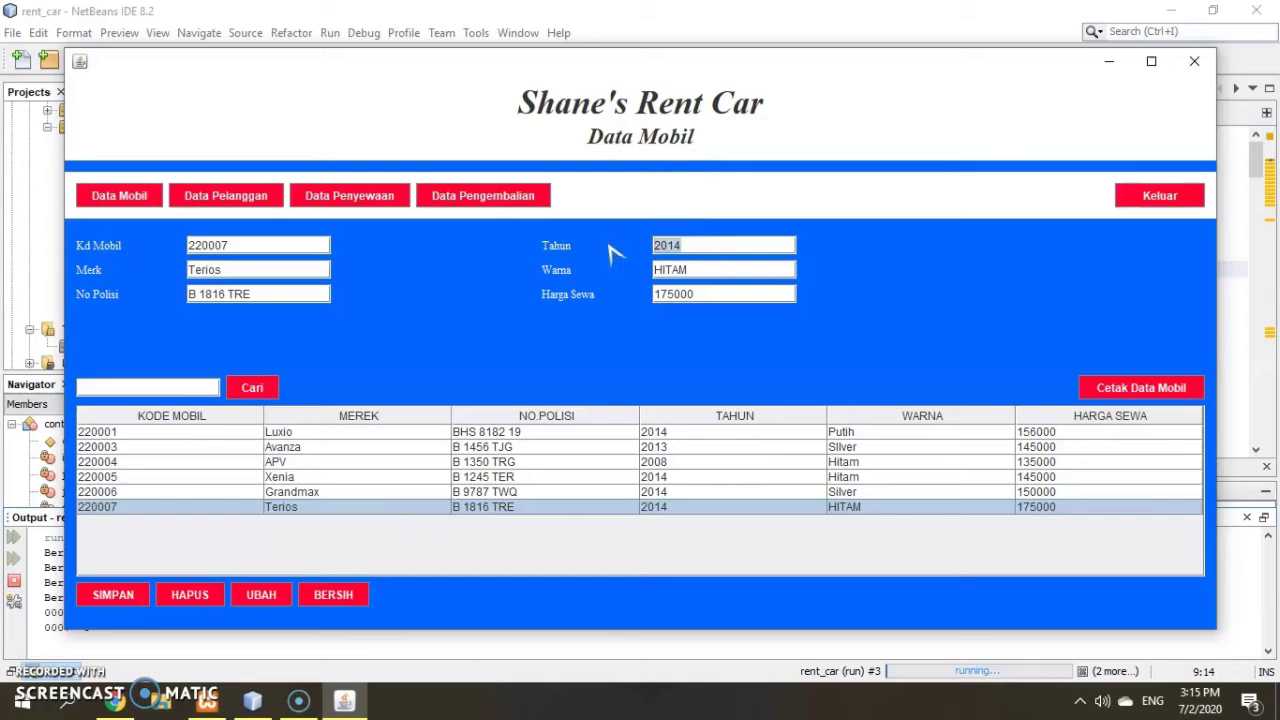
{"action": "type", "text": "20"}
{"action": "left_click_drag", "start_coordinate": [710, 271], "coordinate": [600, 272]}
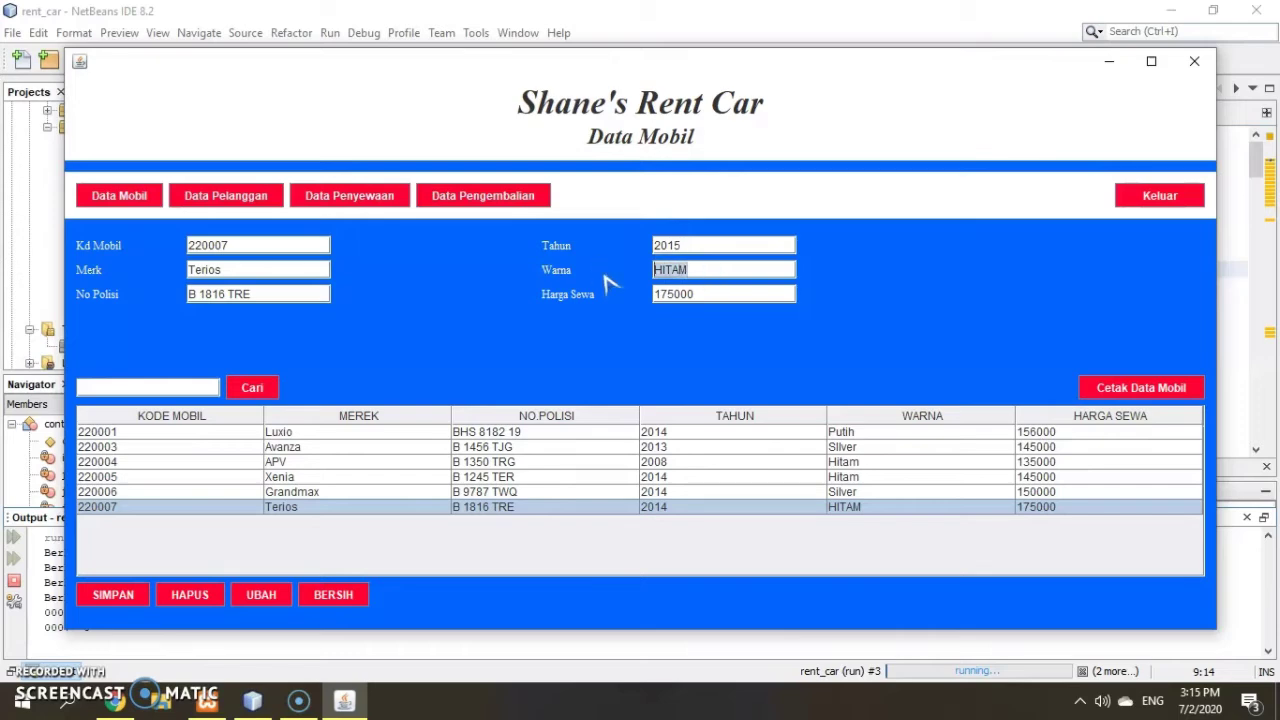
{"action": "type", "text": "p"}
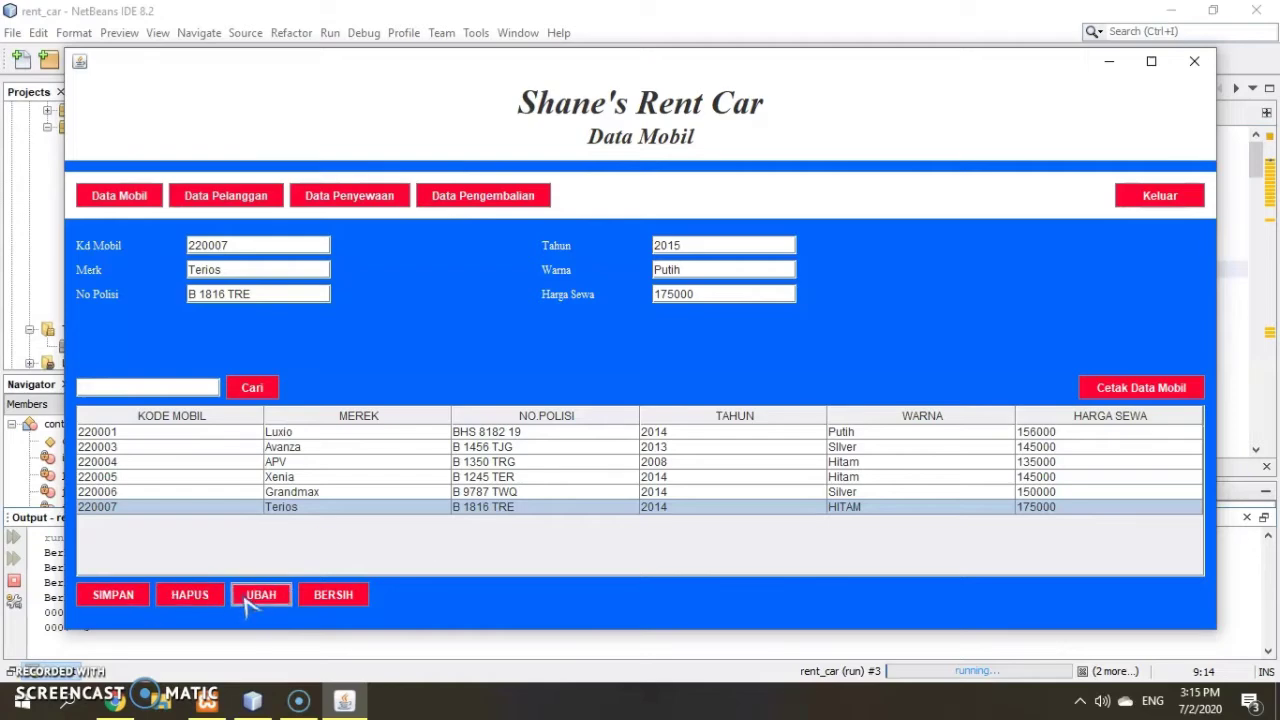
{"action": "left_click", "coordinate": [266, 598]}
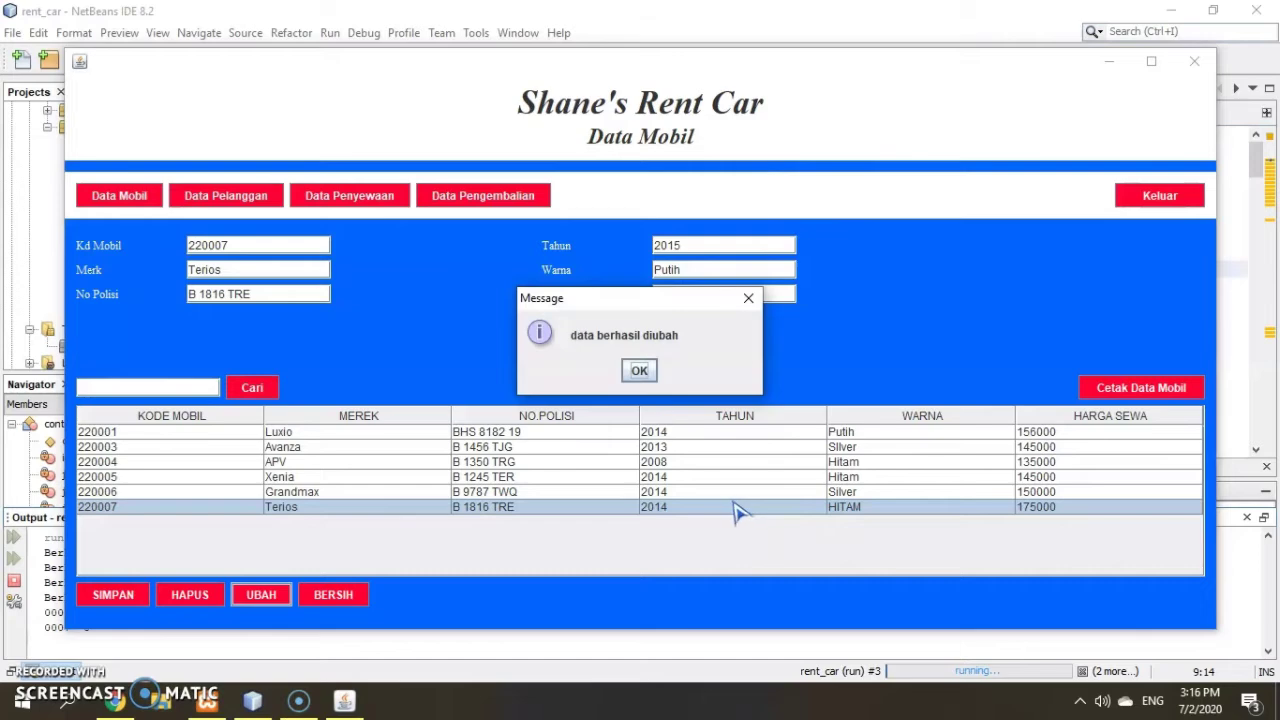
{"action": "left_click", "coordinate": [650, 376]}
{"action": "left_click", "coordinate": [834, 510]}
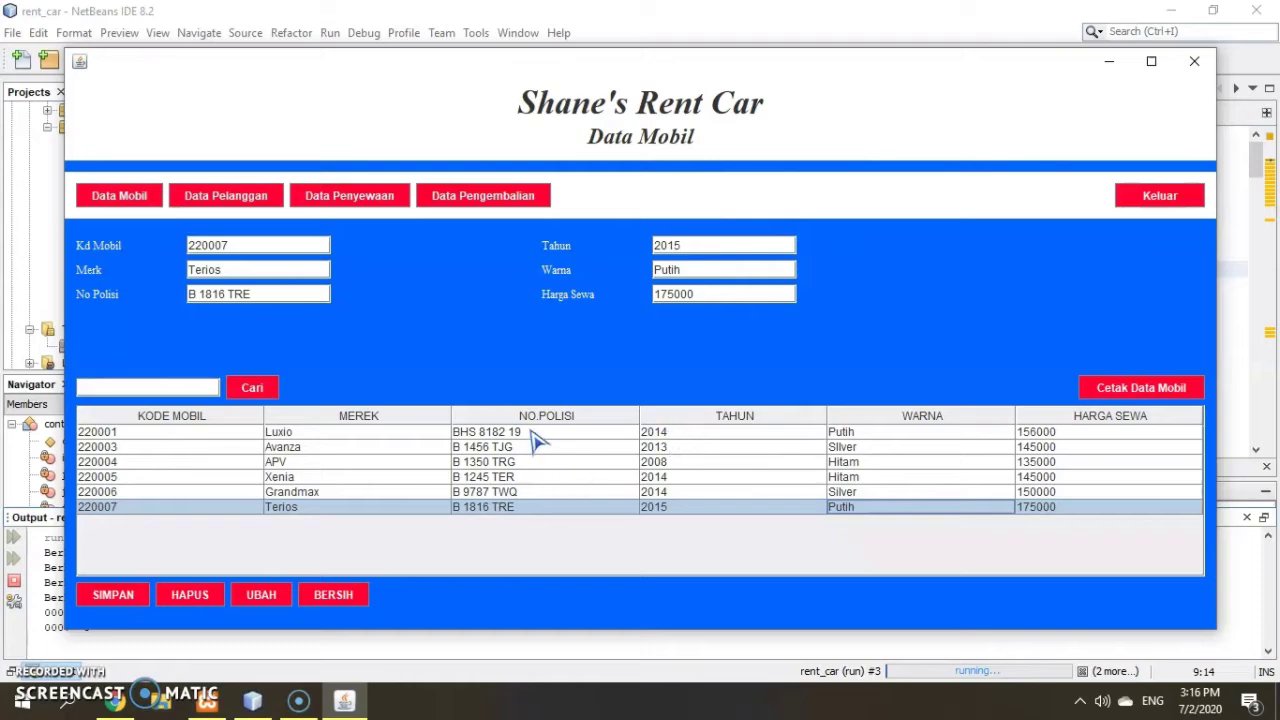
- Delete car 220001 Luxio with HAPUS, confirming the deletion
{"action": "left_click", "coordinate": [367, 436]}
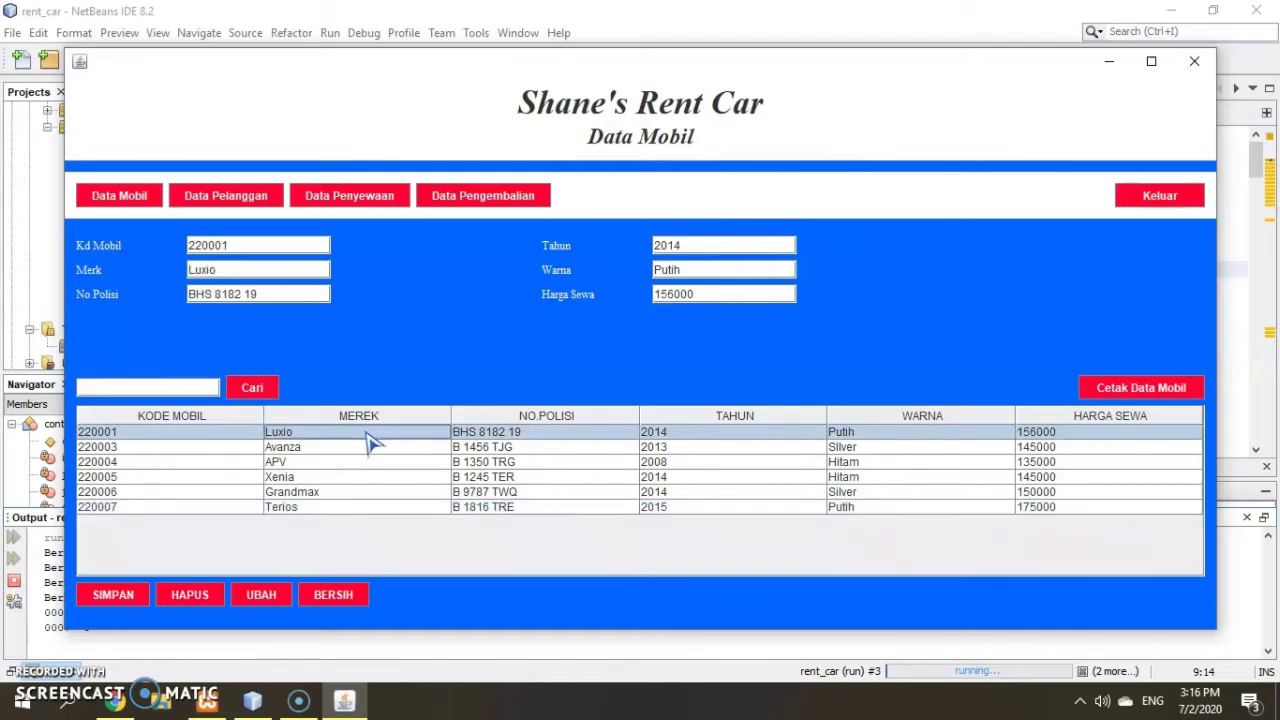
{"action": "left_click", "coordinate": [199, 599]}
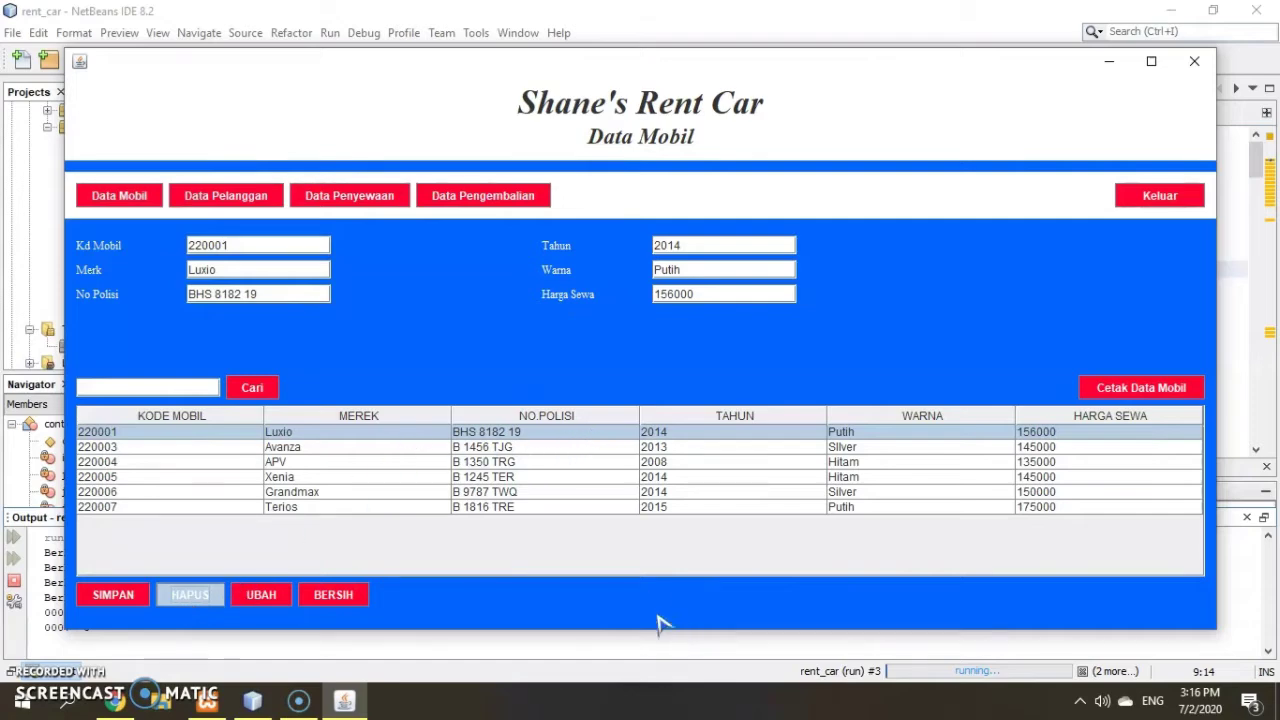
{"action": "key", "text": "space"}
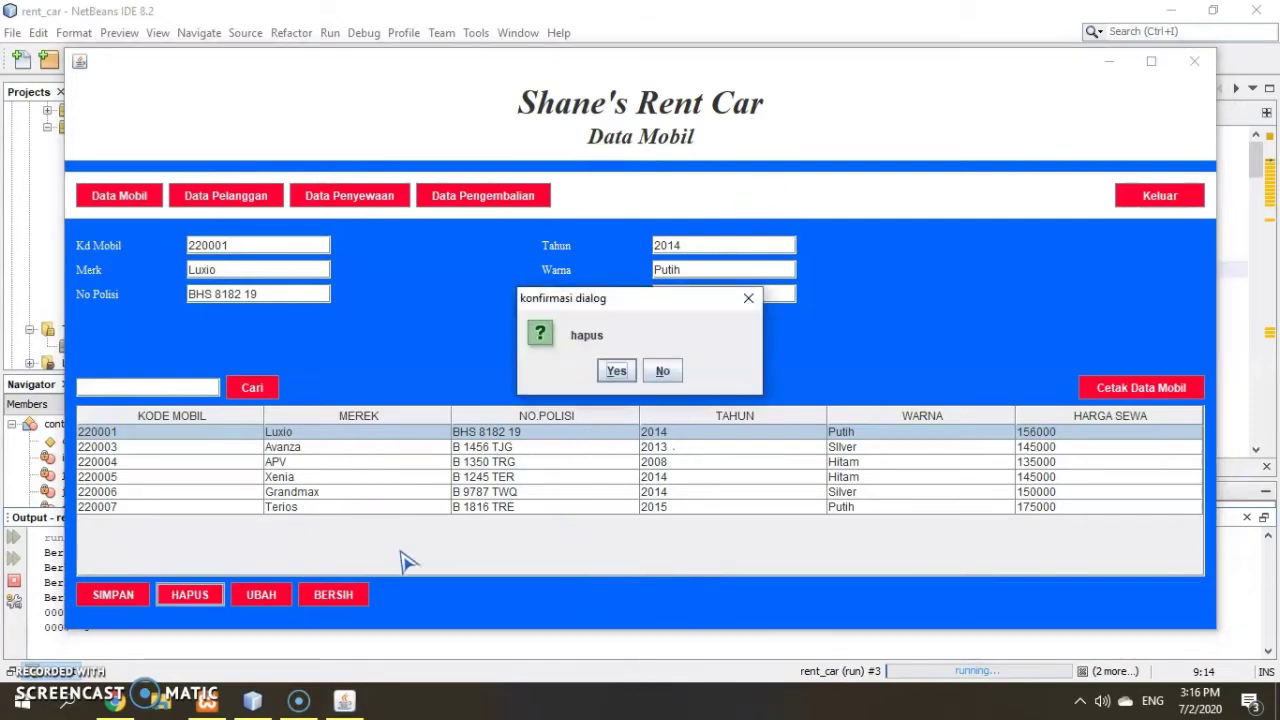
{"action": "left_click", "coordinate": [617, 371]}
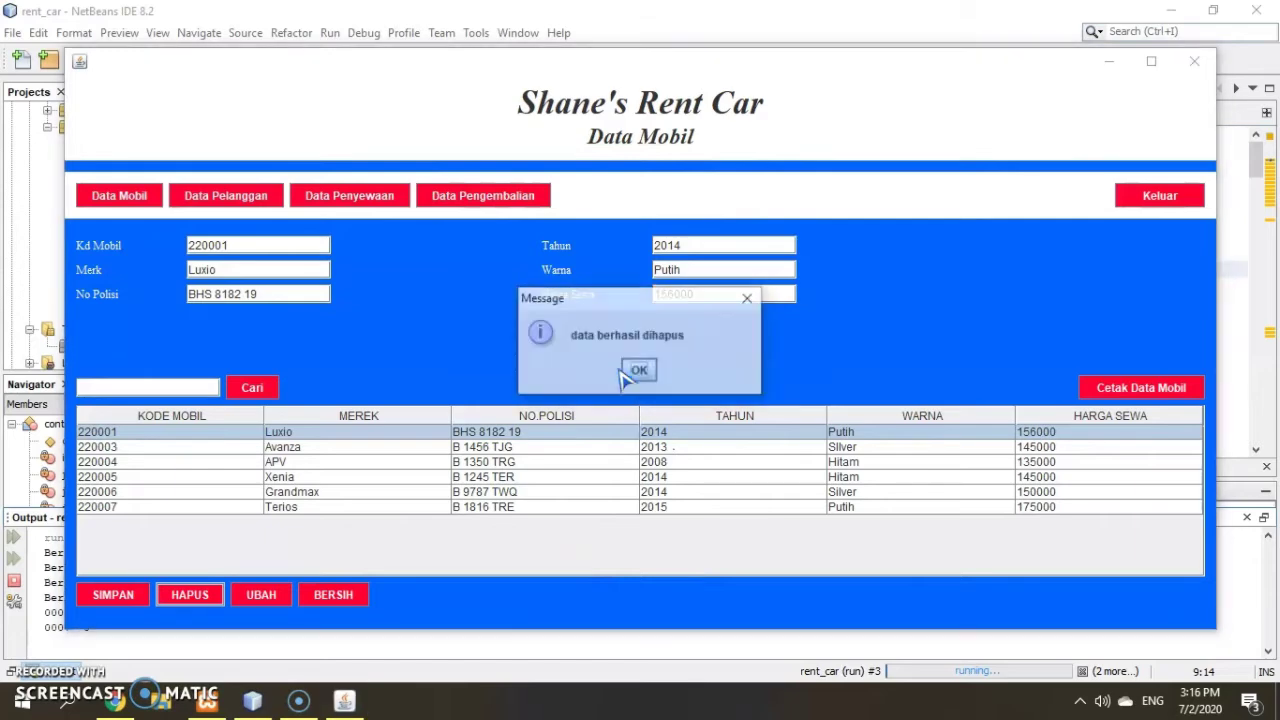
{"action": "left_click", "coordinate": [641, 376]}
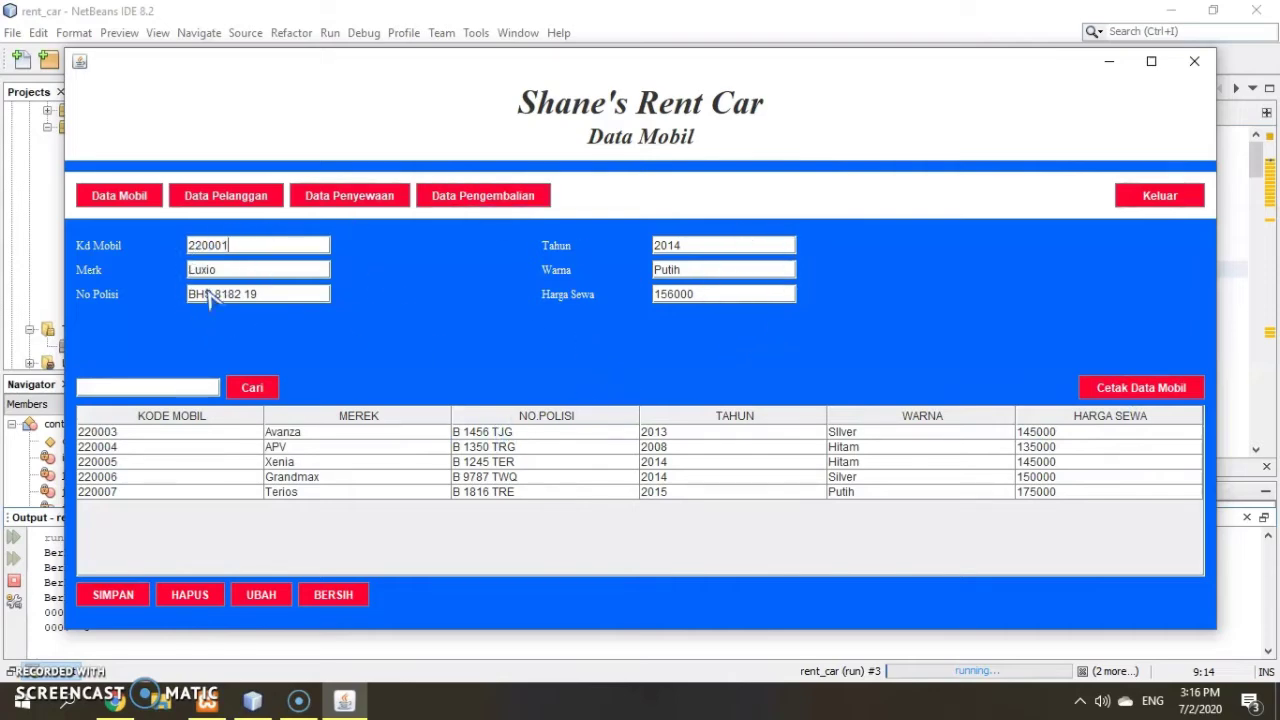
- Clear the car form, then preview the Laporan Data Mobil report in JasperViewer and close it
{"action": "left_click", "coordinate": [346, 598]}
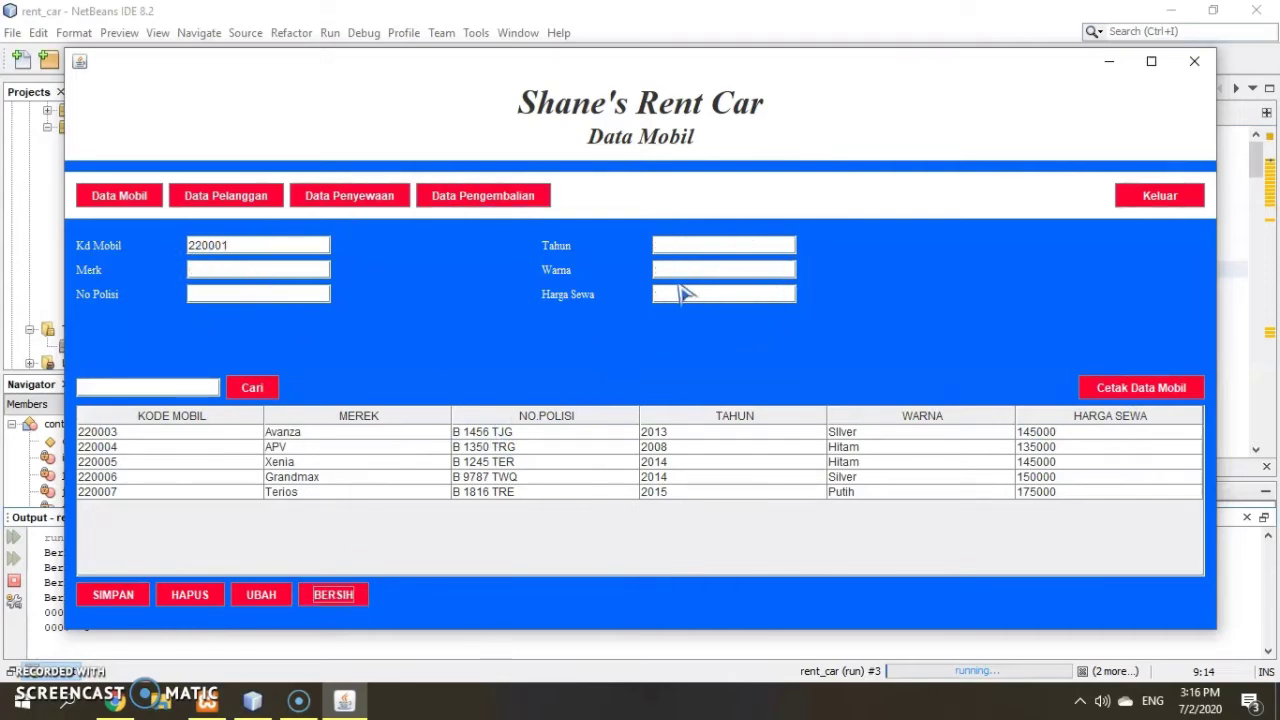
{"action": "left_click", "coordinate": [1137, 394]}
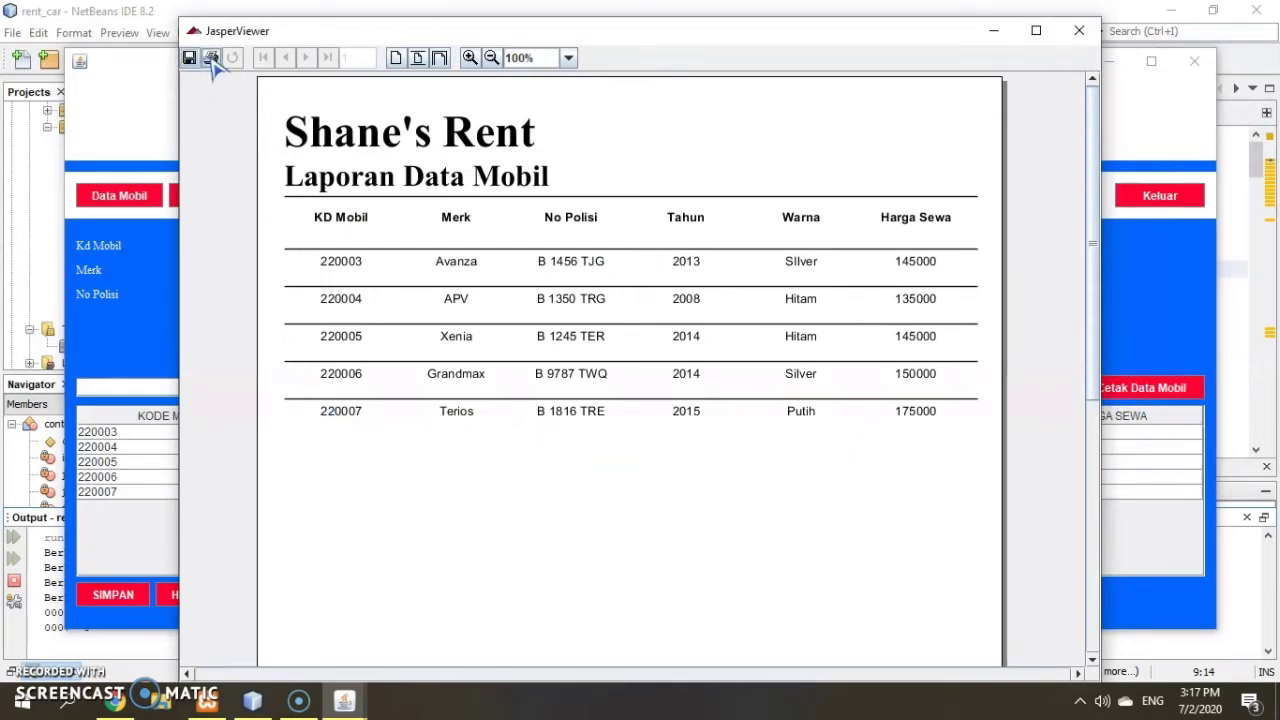
{"action": "left_click", "coordinate": [1079, 30]}
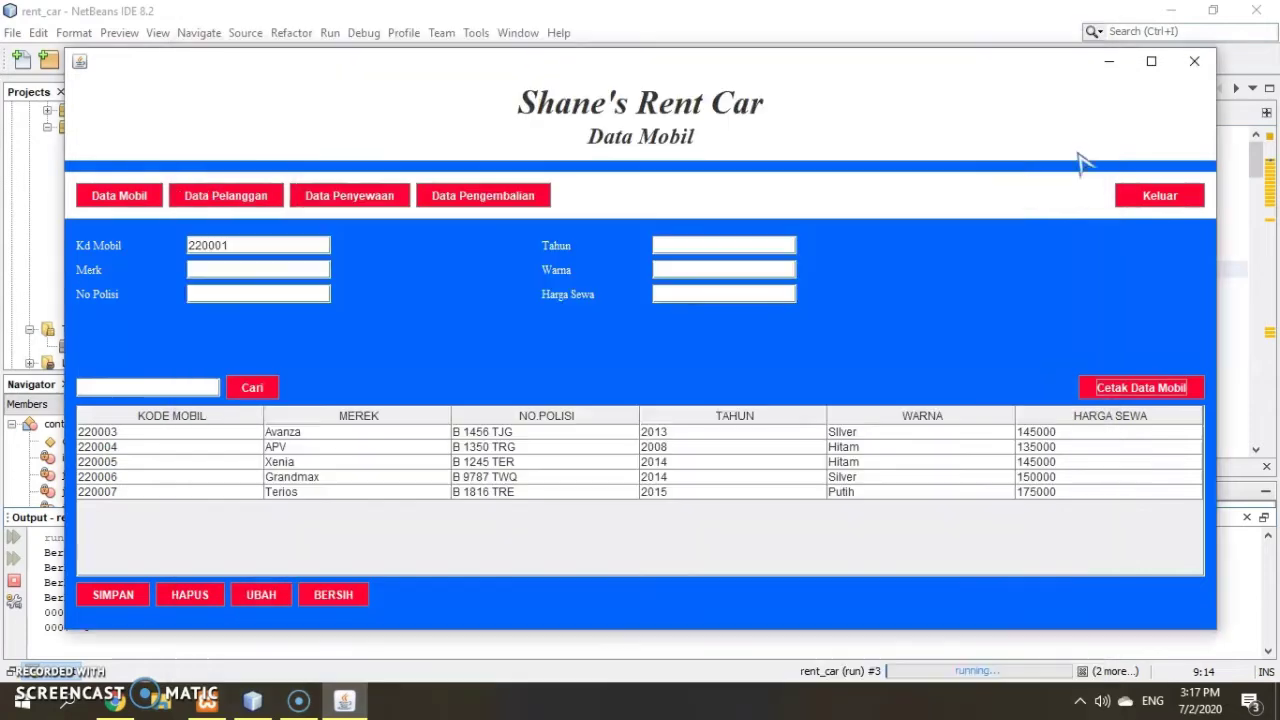
- In Data Pelanggan, add a NON MEMBER customer with name, address, phone and KTP number
{"action": "left_click", "coordinate": [226, 197]}
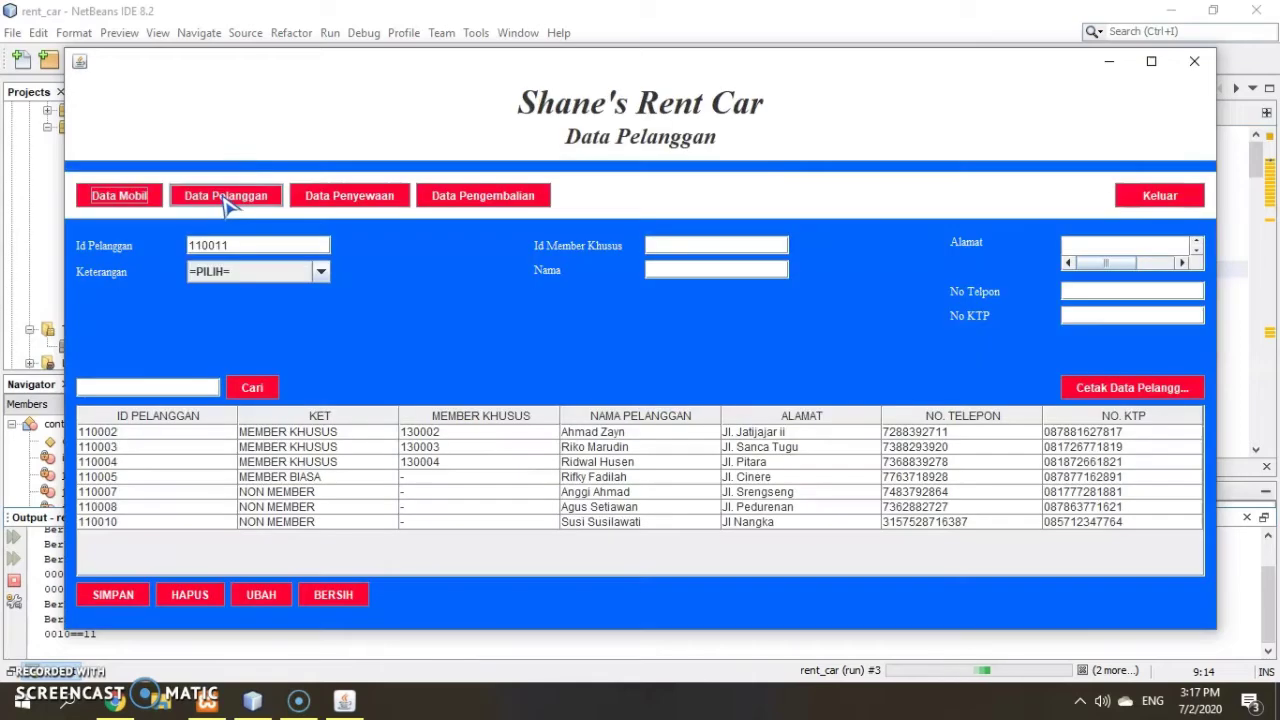
{"action": "left_click", "coordinate": [321, 272]}
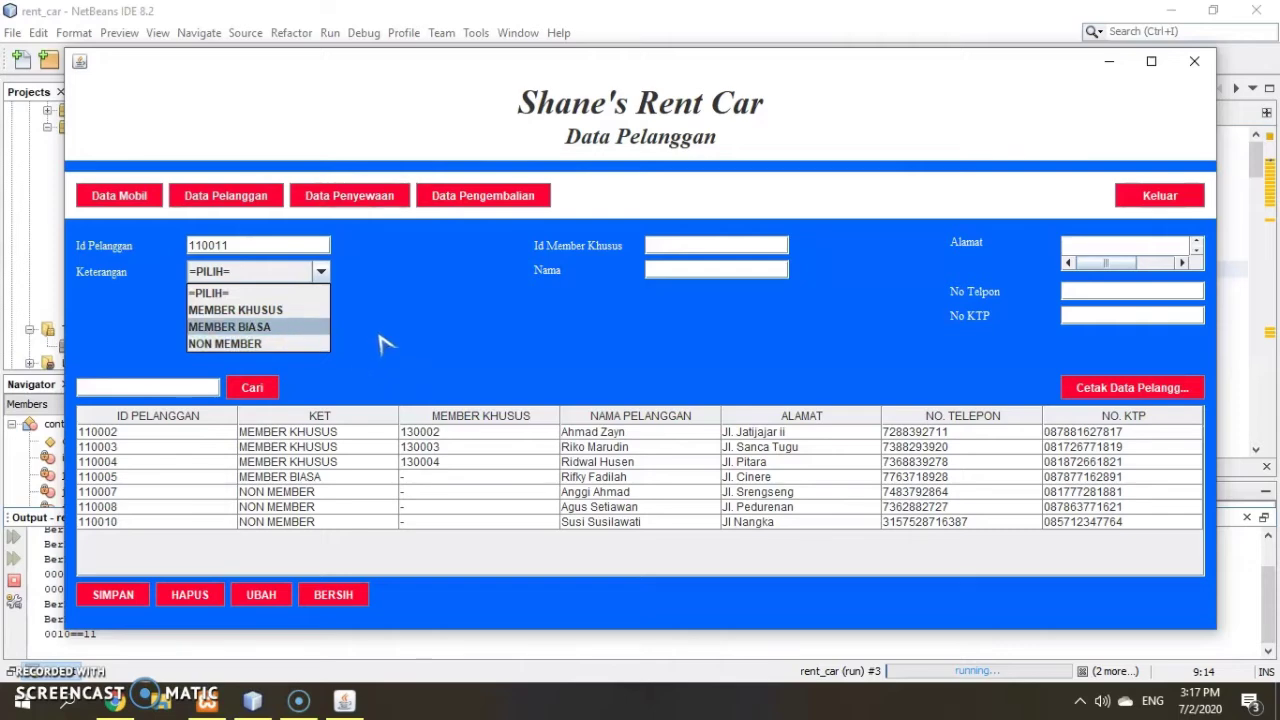
{"action": "left_click", "coordinate": [304, 343]}
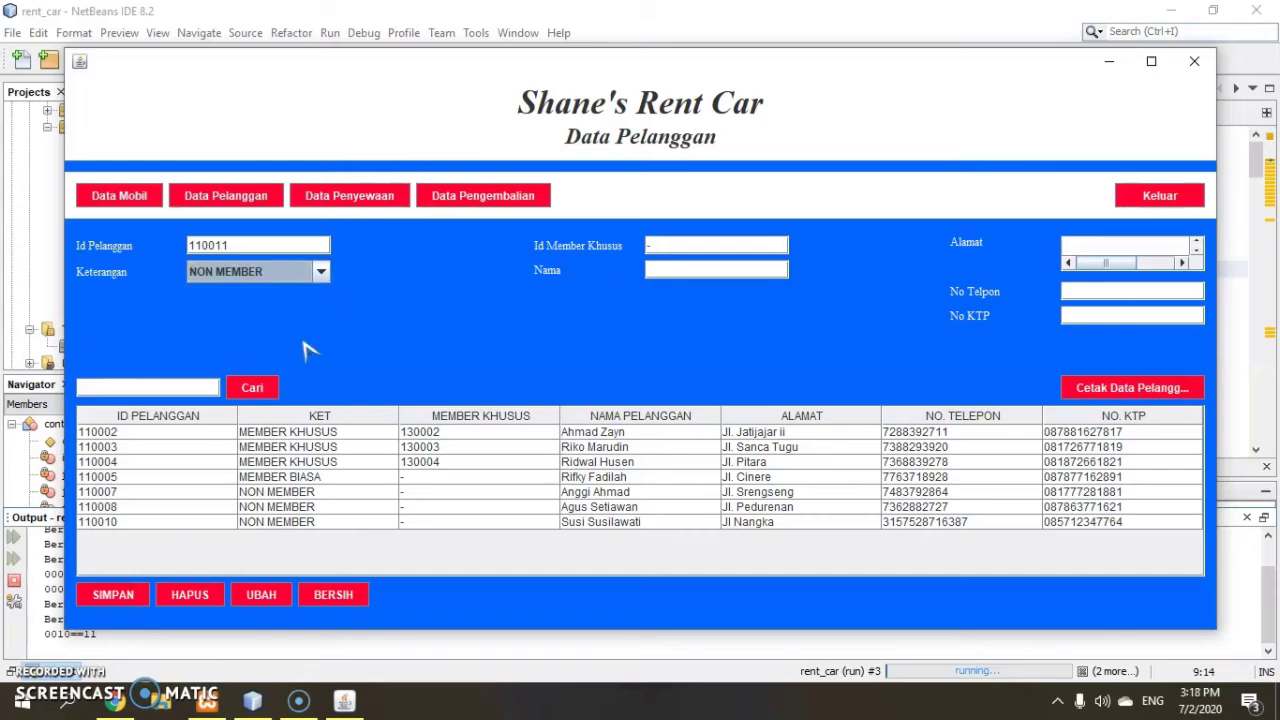
{"action": "left_click", "coordinate": [678, 270]}
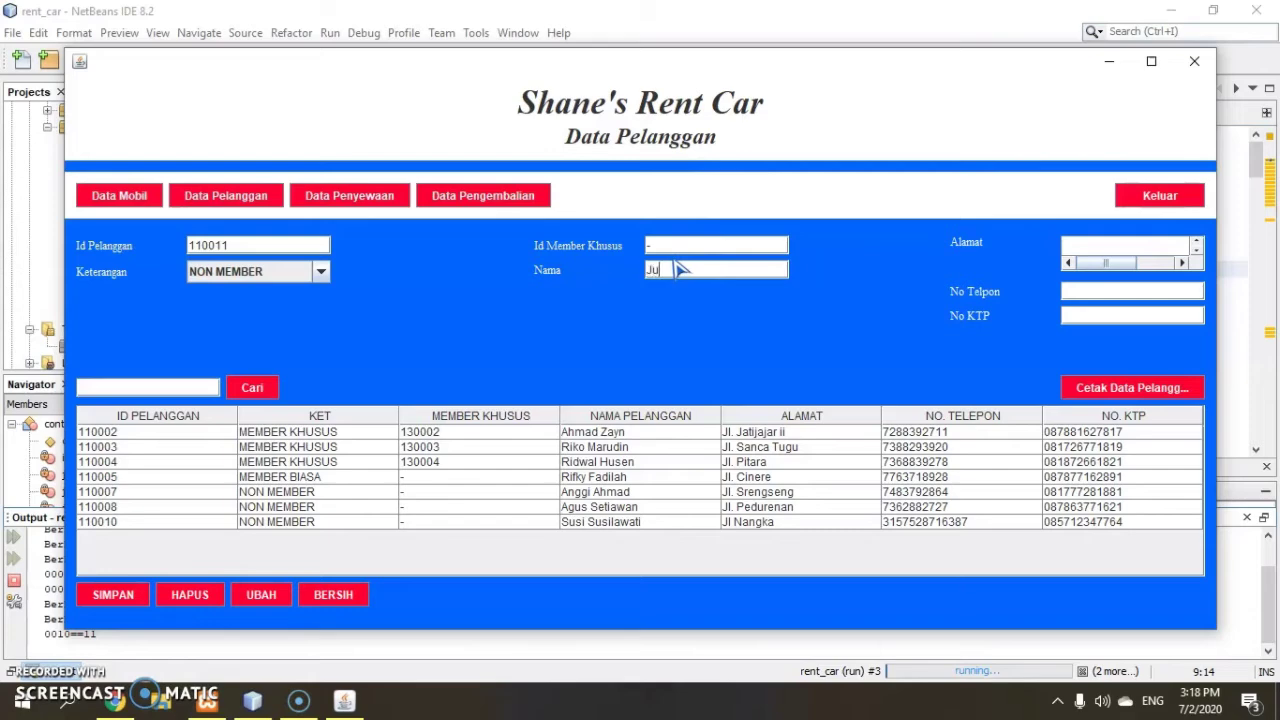
{"action": "type", "text": "Jumali"}
{"action": "left_click", "coordinate": [1148, 245]}
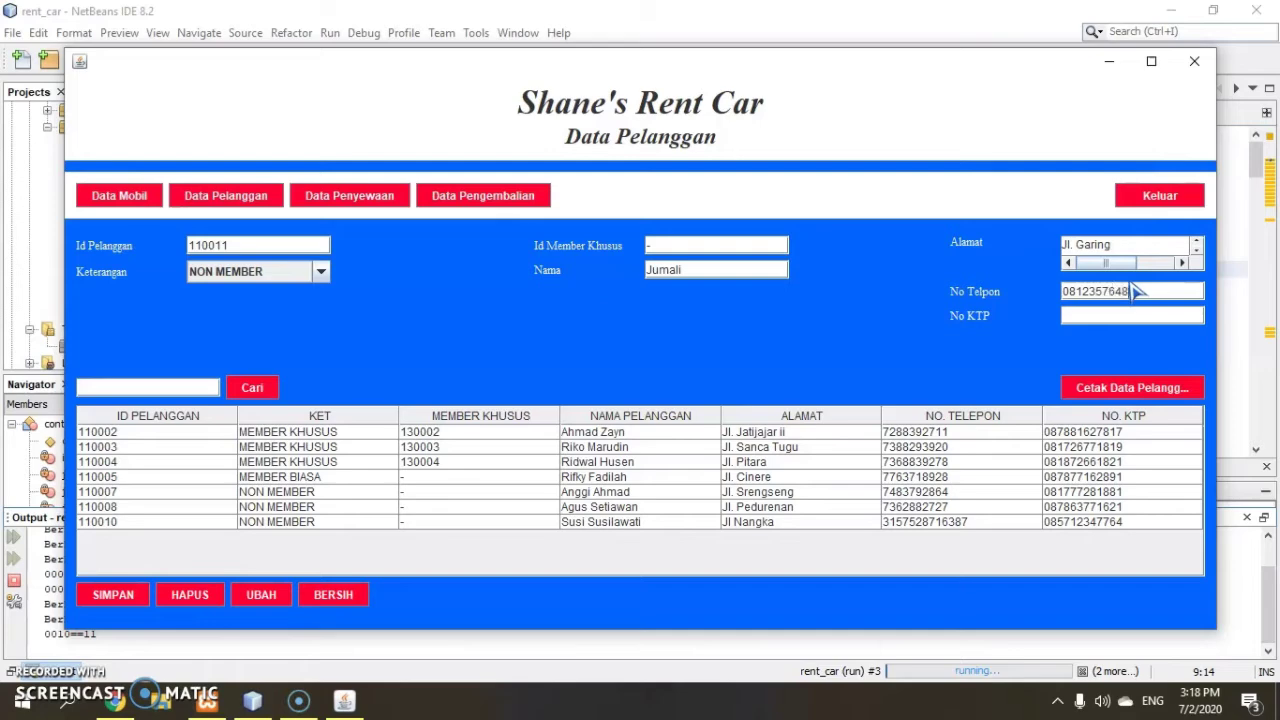
{"action": "type", "text": "3"}
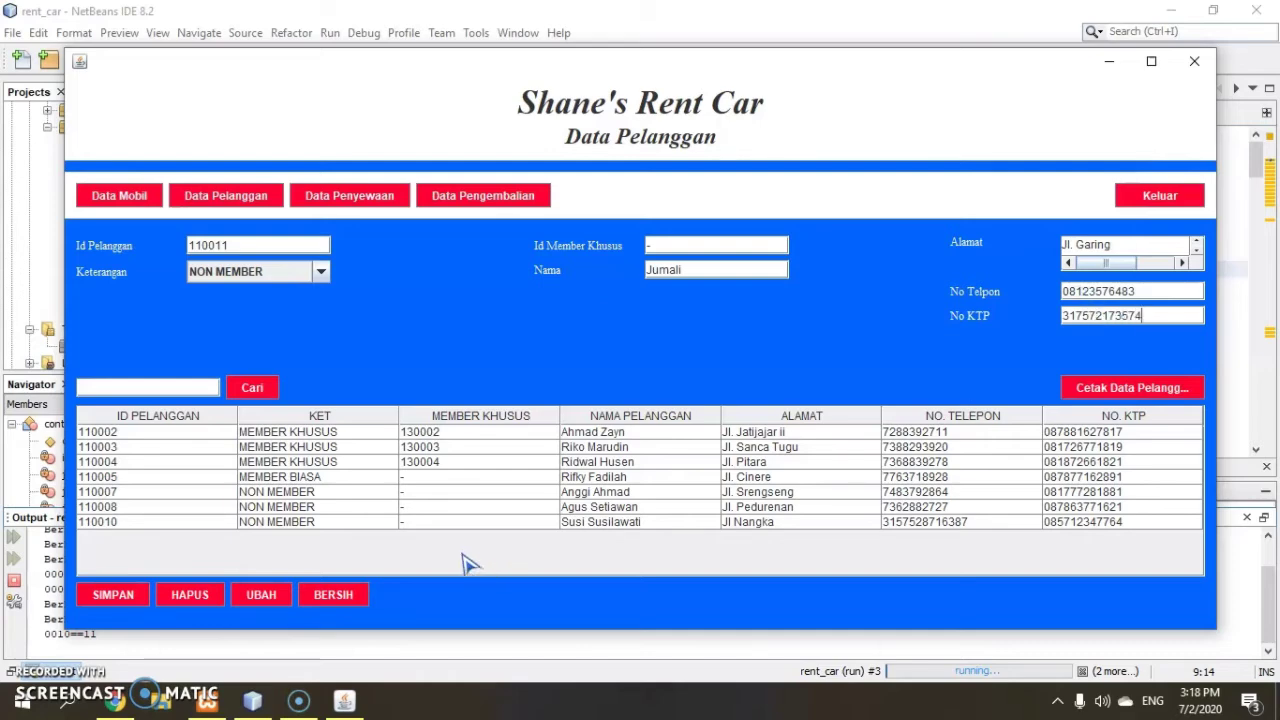
{"action": "left_click", "coordinate": [120, 600]}
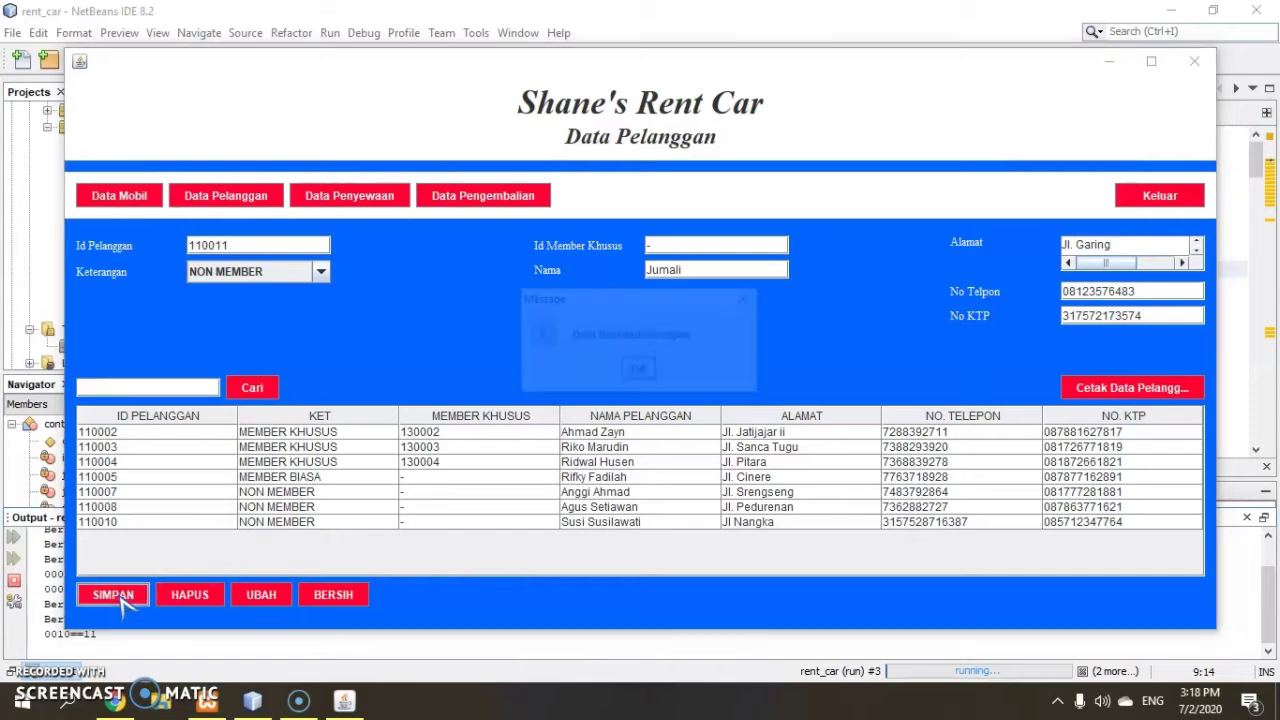
{"action": "left_click", "coordinate": [640, 372]}
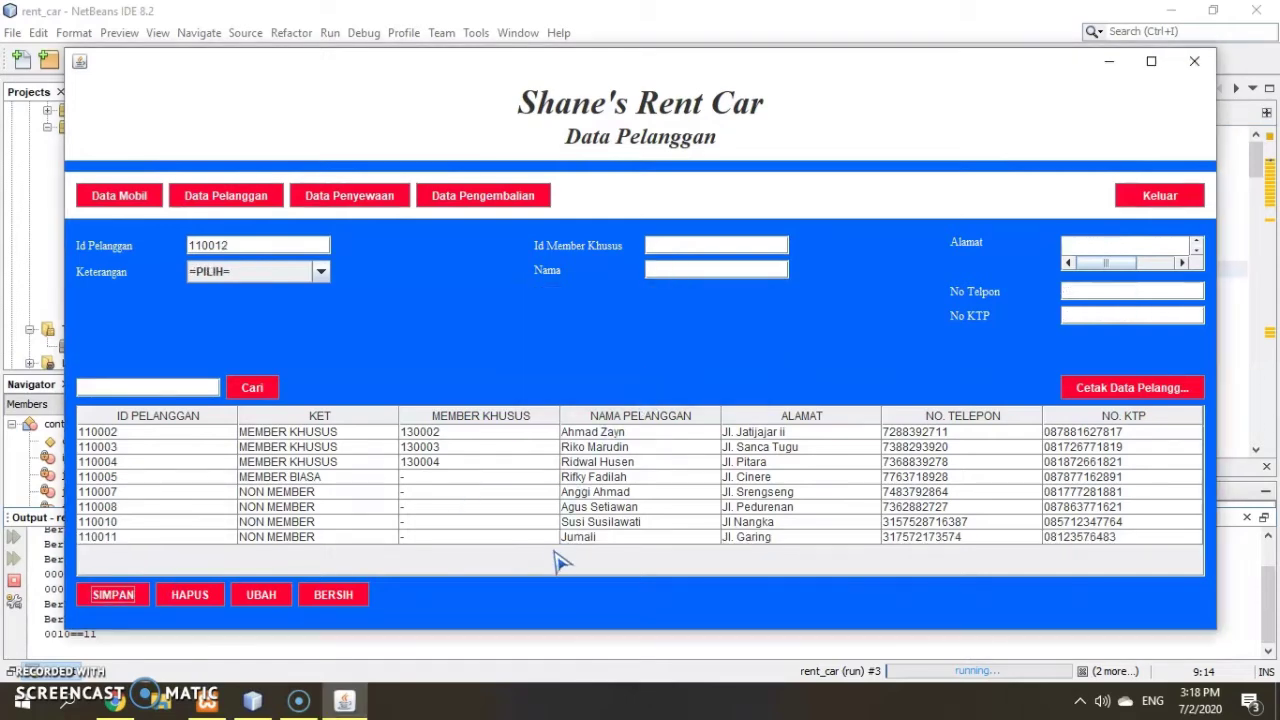
- Append the surname to the new customer's Nama field and save it with UBAH
{"action": "left_click", "coordinate": [590, 538]}
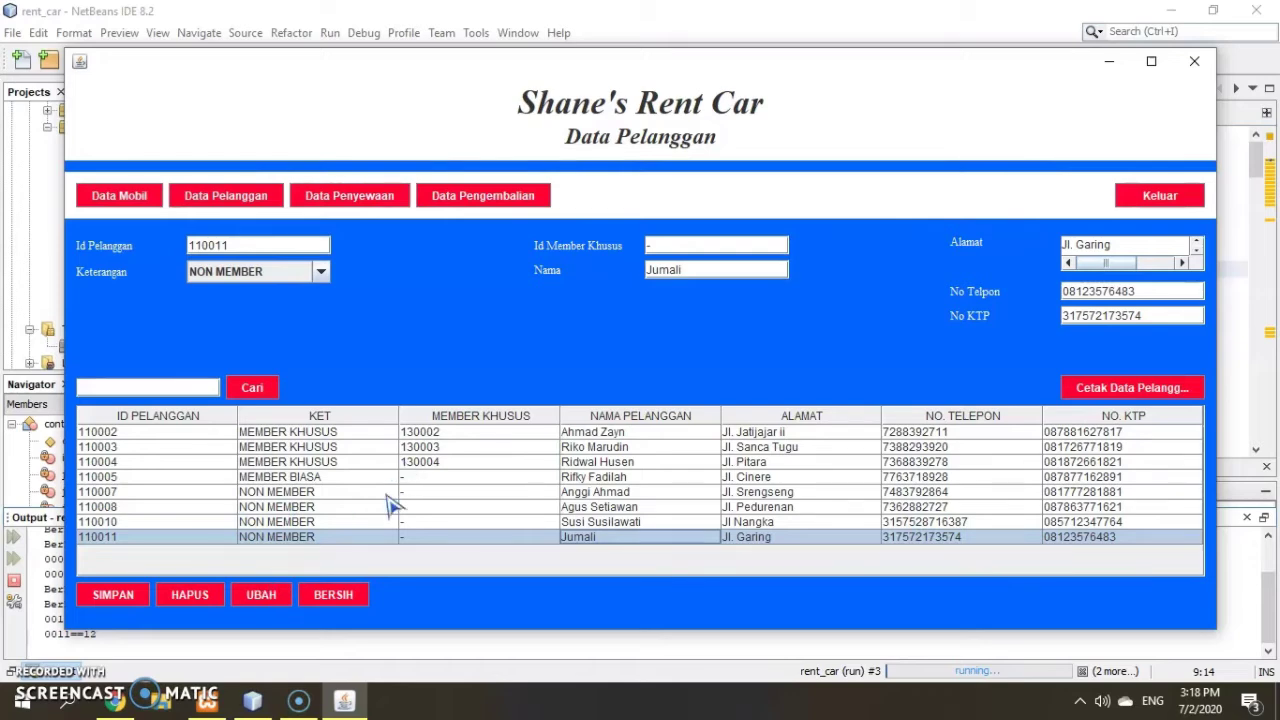
{"action": "left_click", "coordinate": [624, 509]}
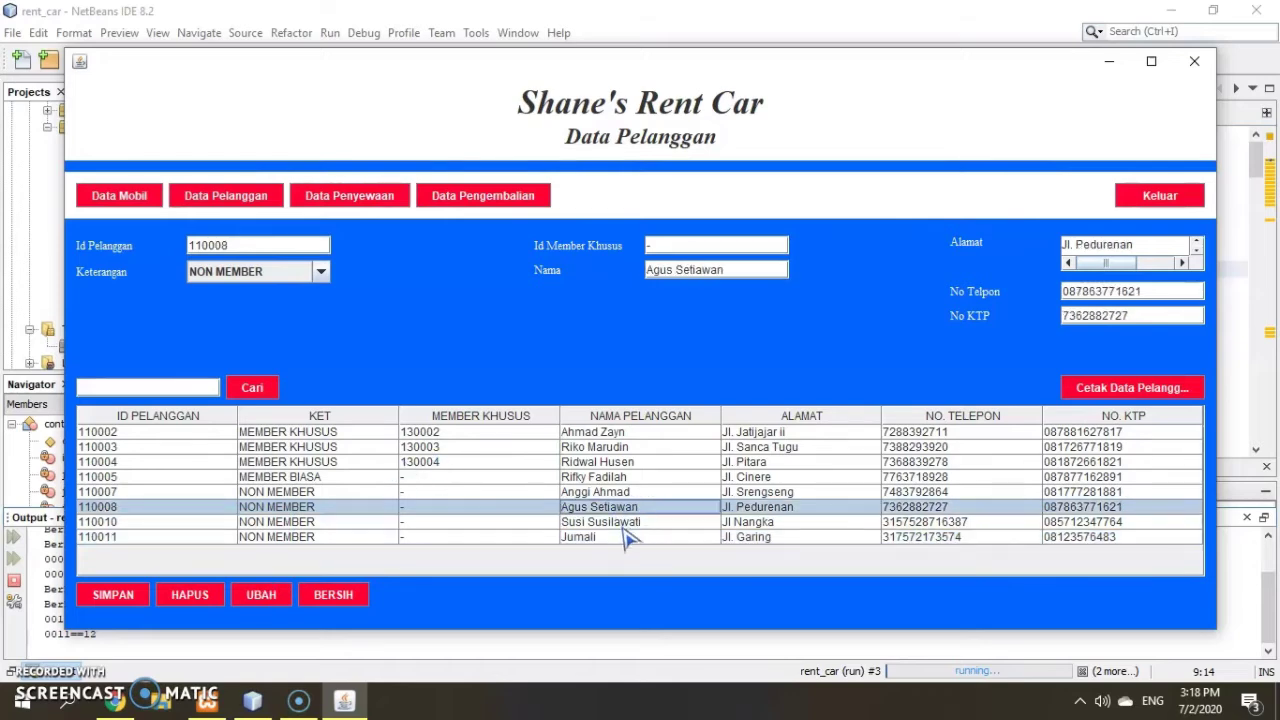
{"action": "left_click", "coordinate": [623, 535]}
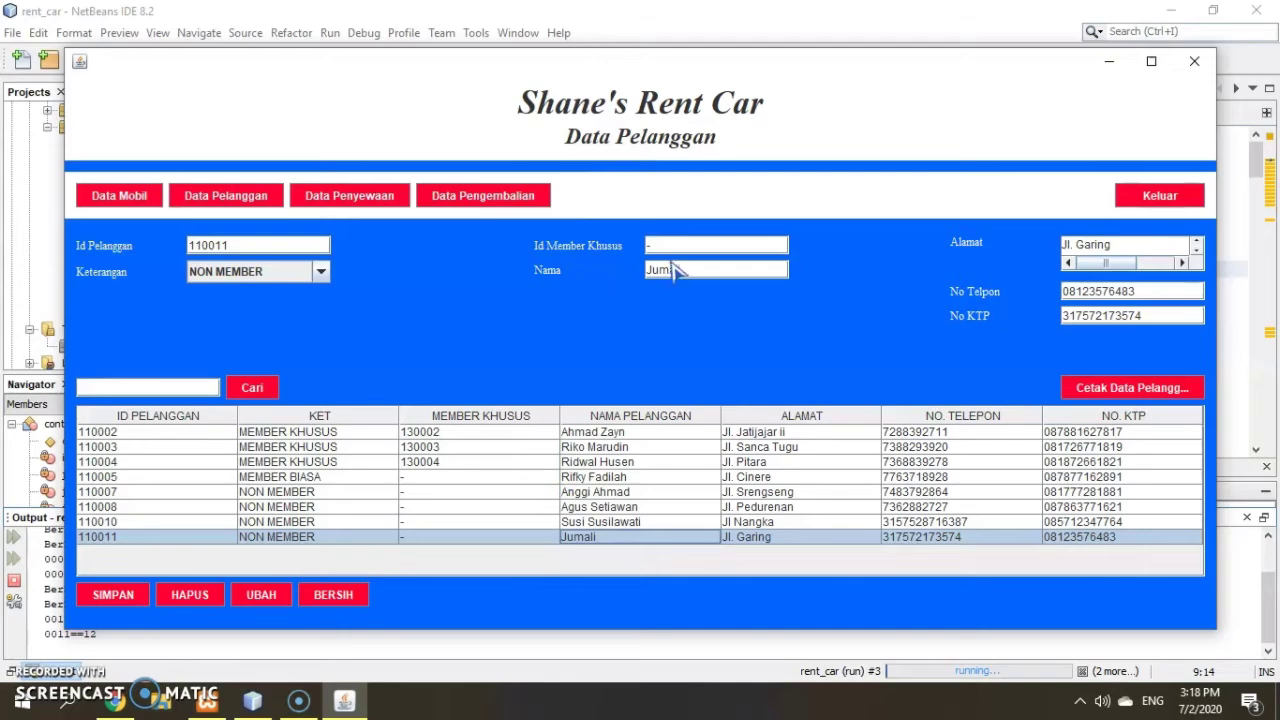
{"action": "left_click", "coordinate": [733, 267]}
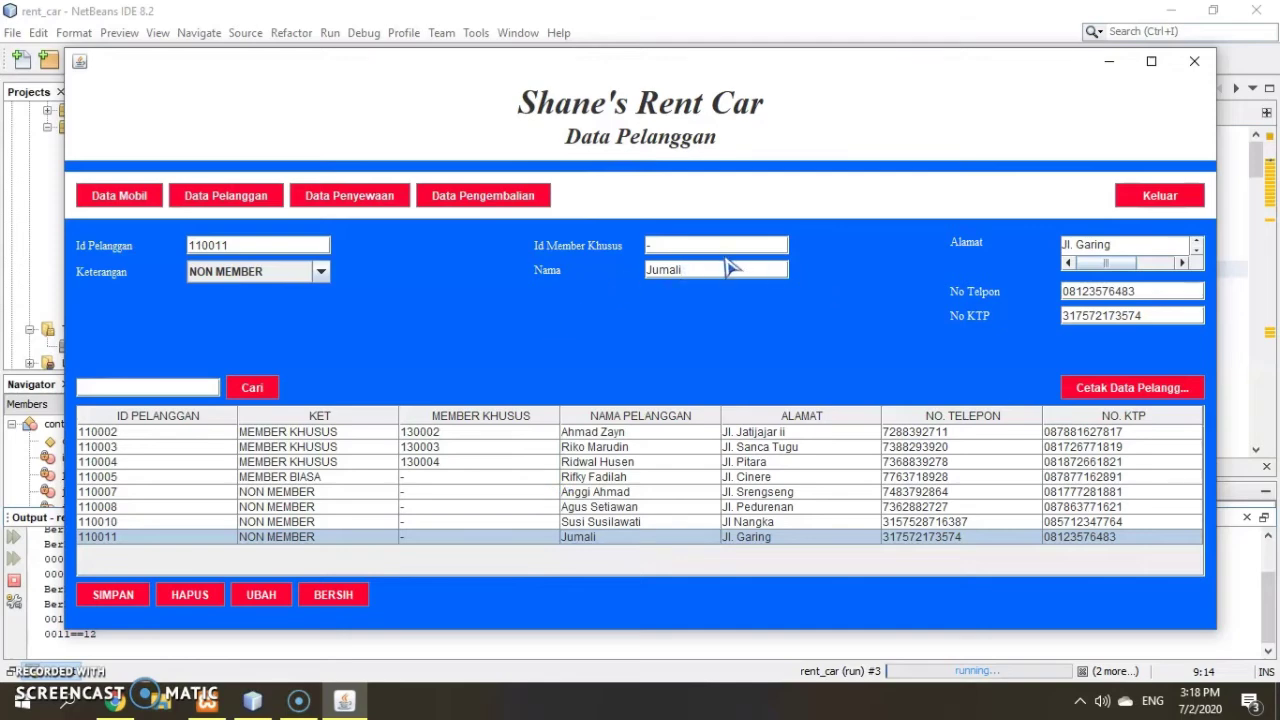
{"action": "type", "text": "Junaedi"}
{"action": "left_click", "coordinate": [104, 596]}
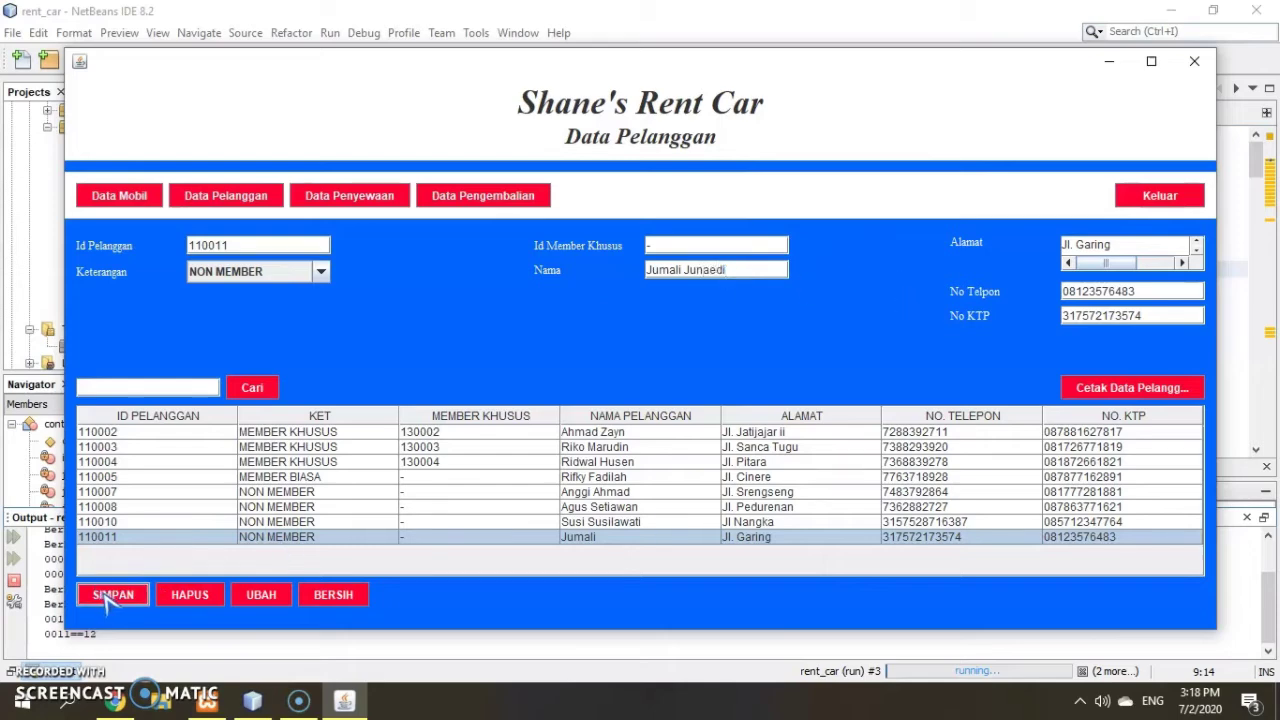
{"action": "left_click", "coordinate": [282, 594]}
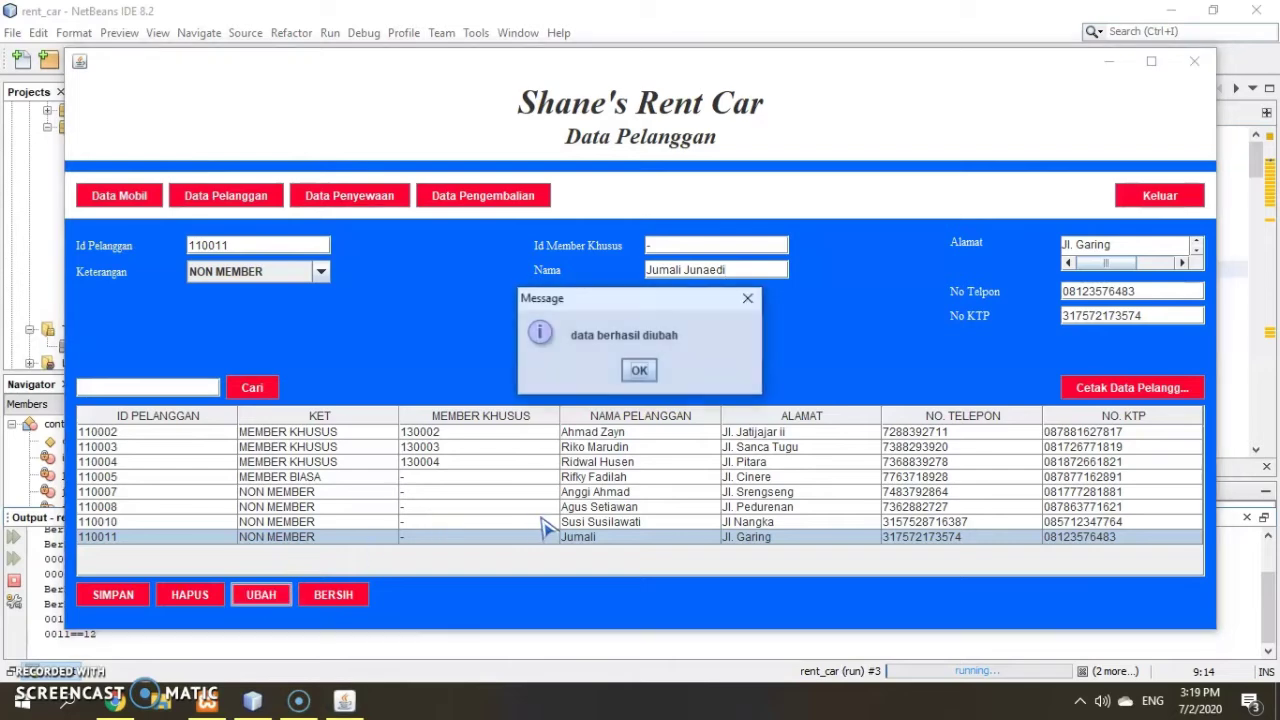
{"action": "left_click", "coordinate": [638, 370]}
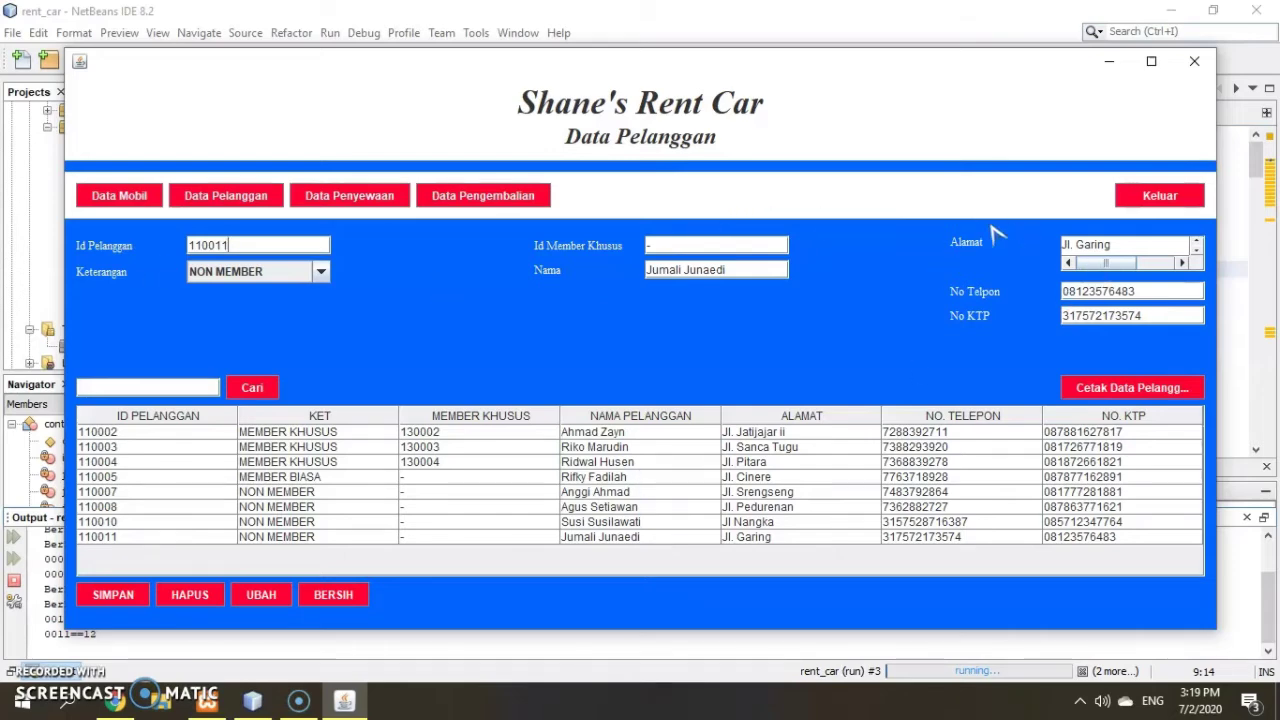
{"action": "left_click", "coordinate": [340, 605]}
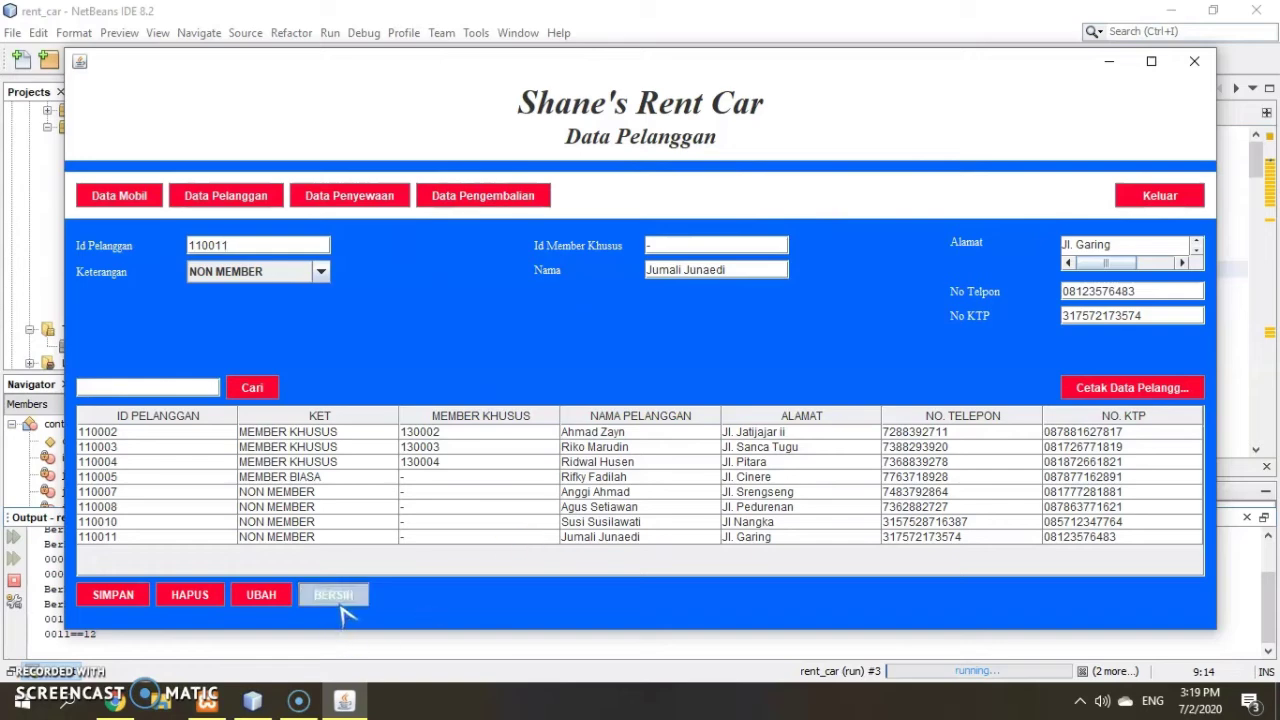
{"action": "left_click", "coordinate": [332, 538]}
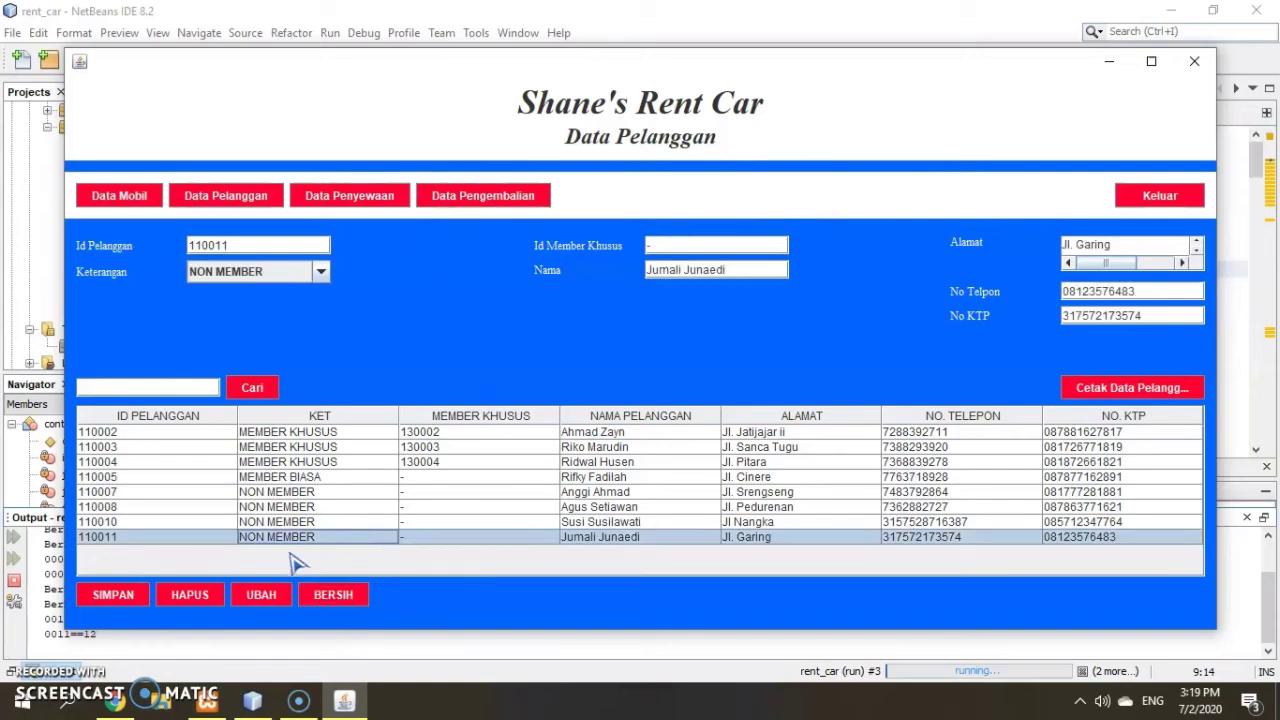
- Delete the customer row above the new customer, then print the customer data report
{"action": "left_click", "coordinate": [190, 598]}
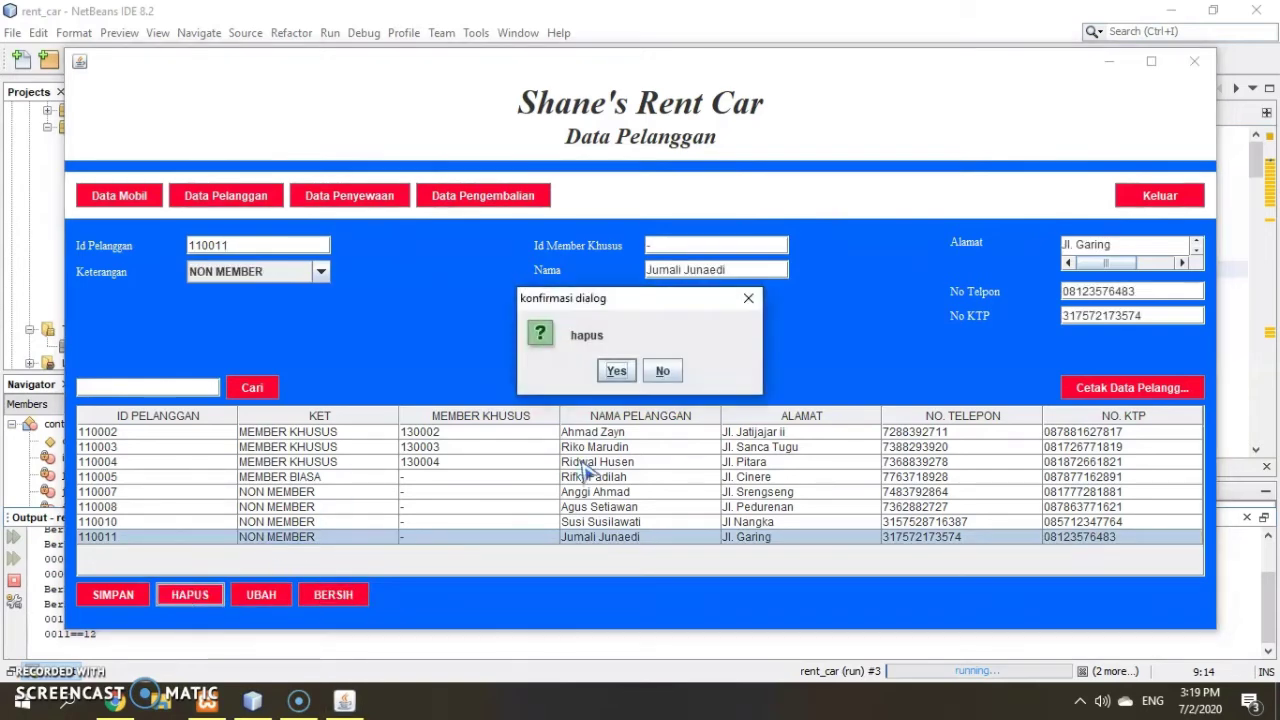
{"action": "left_click", "coordinate": [748, 298]}
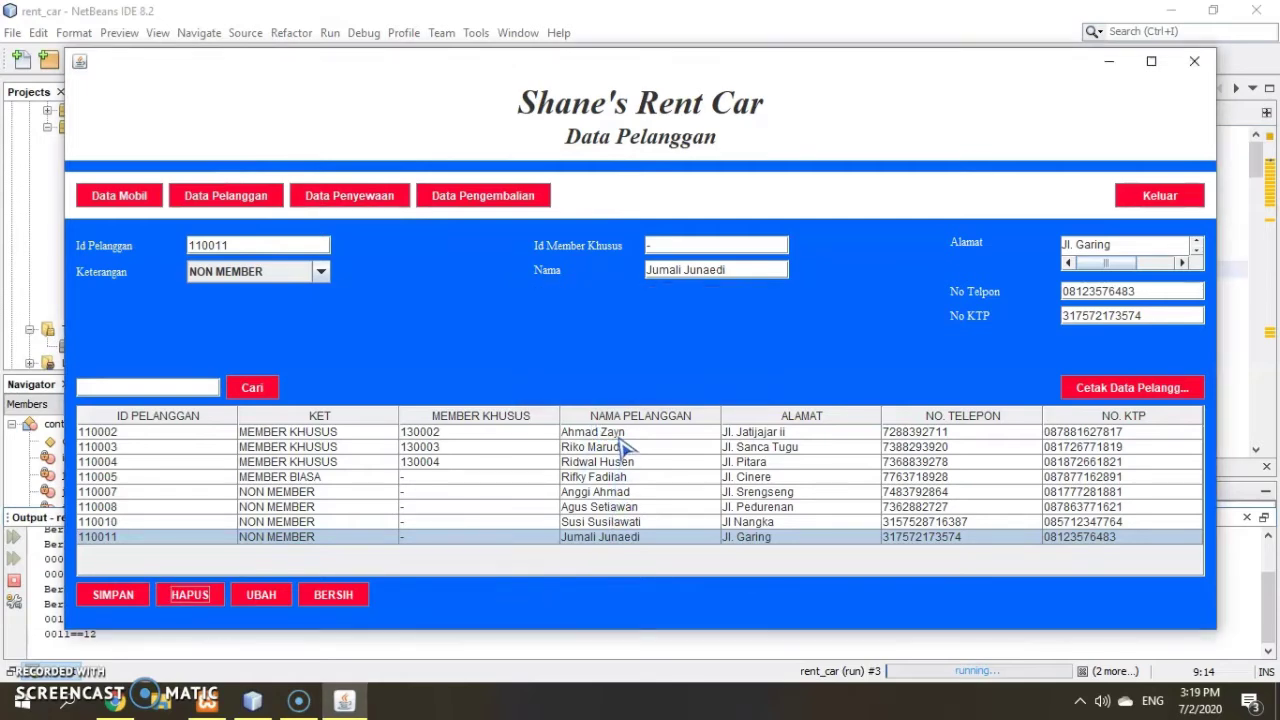
{"action": "left_click", "coordinate": [607, 522]}
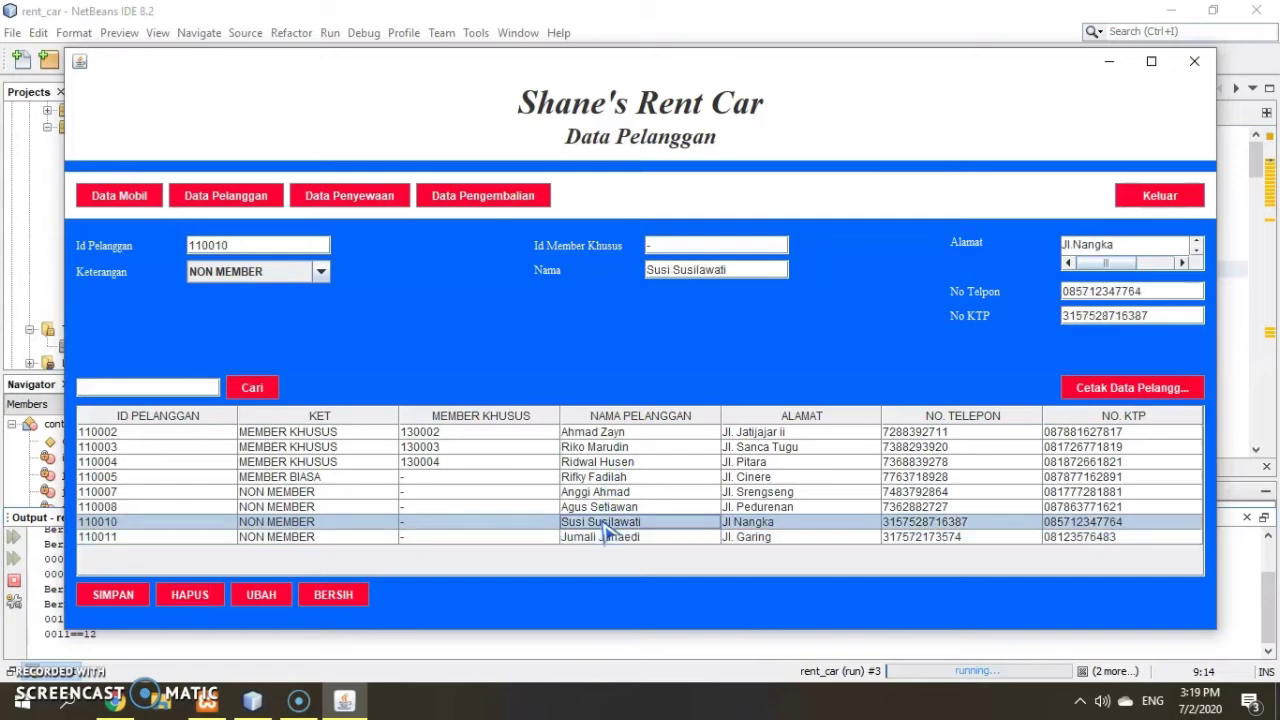
{"action": "left_click", "coordinate": [187, 600]}
{"action": "left_click", "coordinate": [616, 376]}
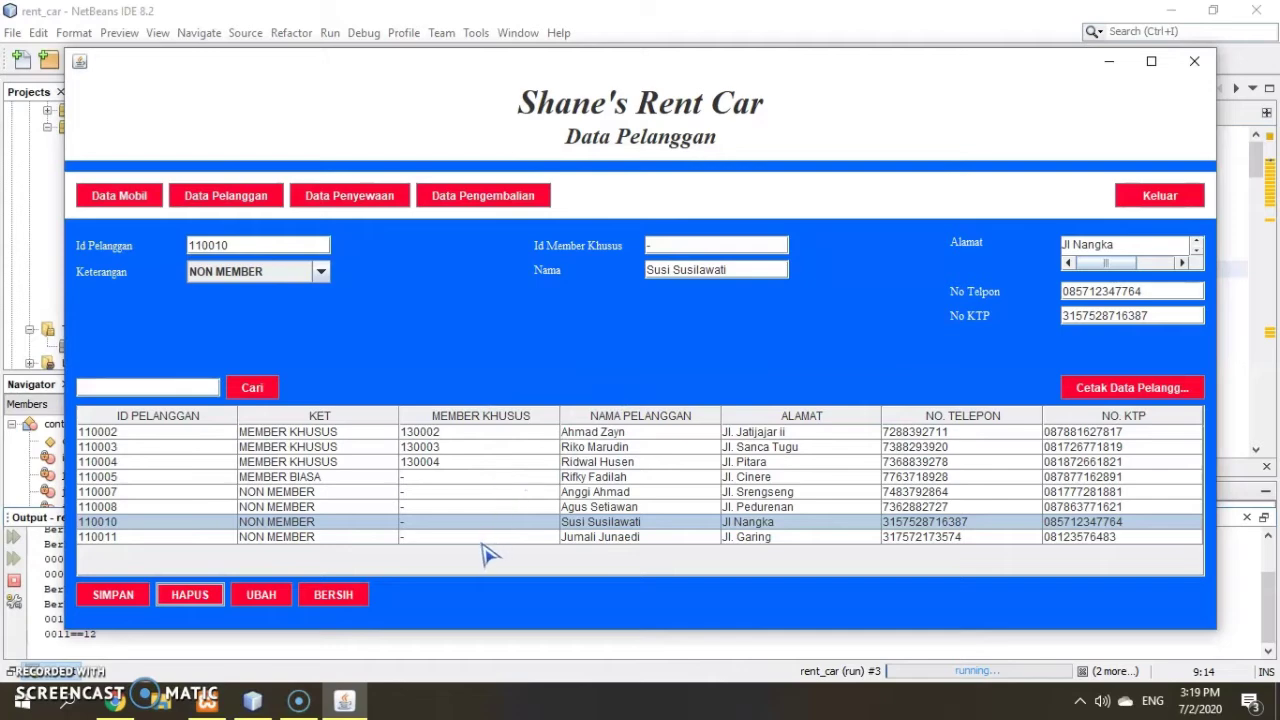
{"action": "left_click", "coordinate": [558, 532]}
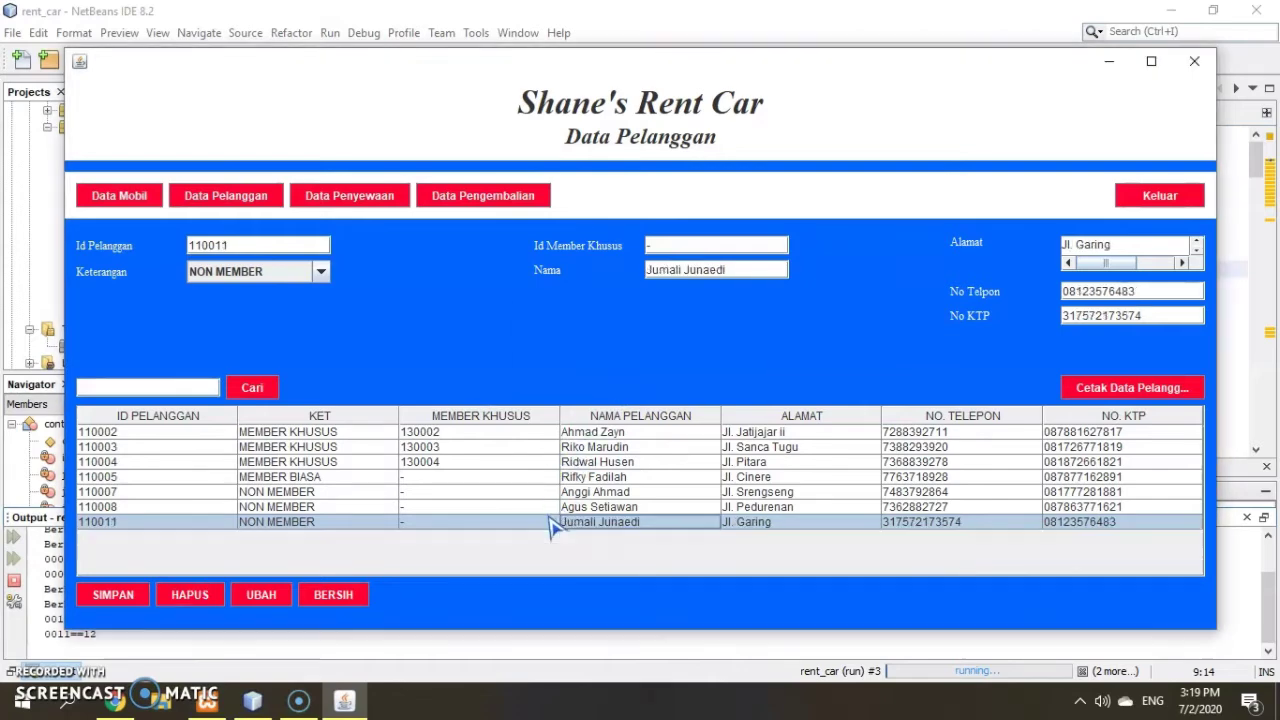
{"action": "left_click", "coordinate": [1082, 390]}
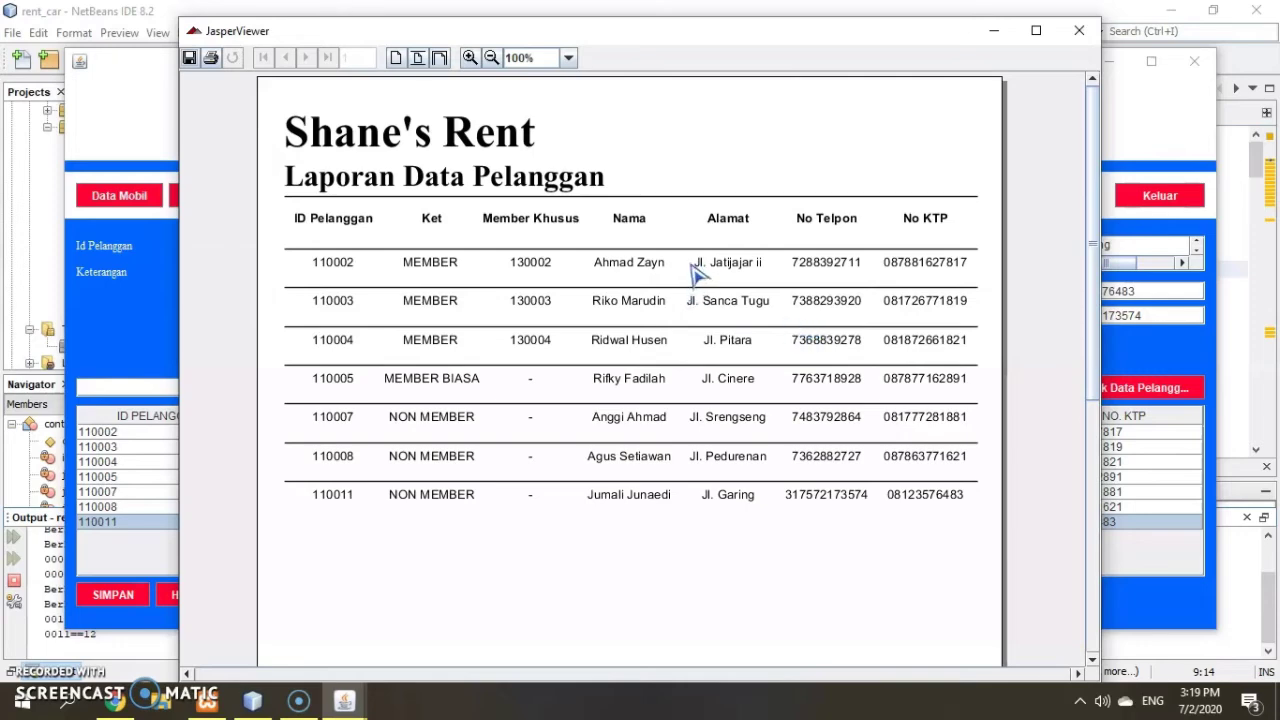
- Close the customer report preview and switch to the Data Penyewaan rental form
{"action": "left_click", "coordinate": [1079, 30]}
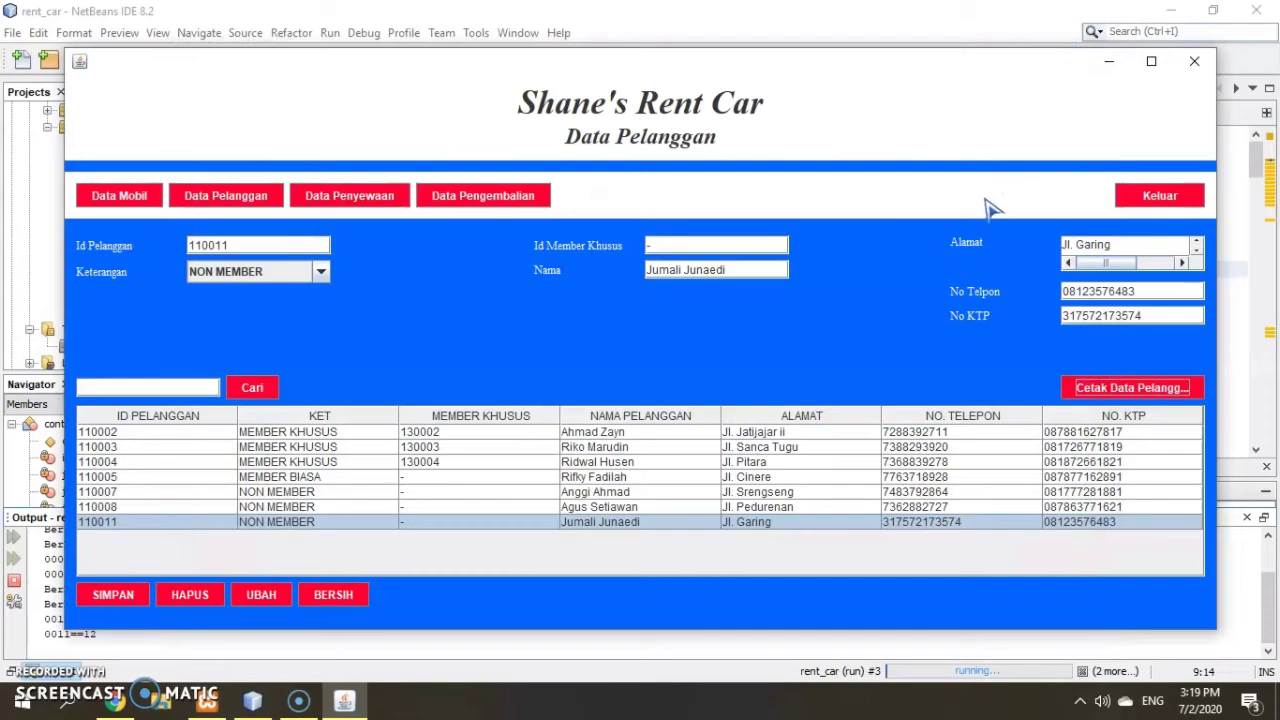
{"action": "left_click", "coordinate": [365, 205]}
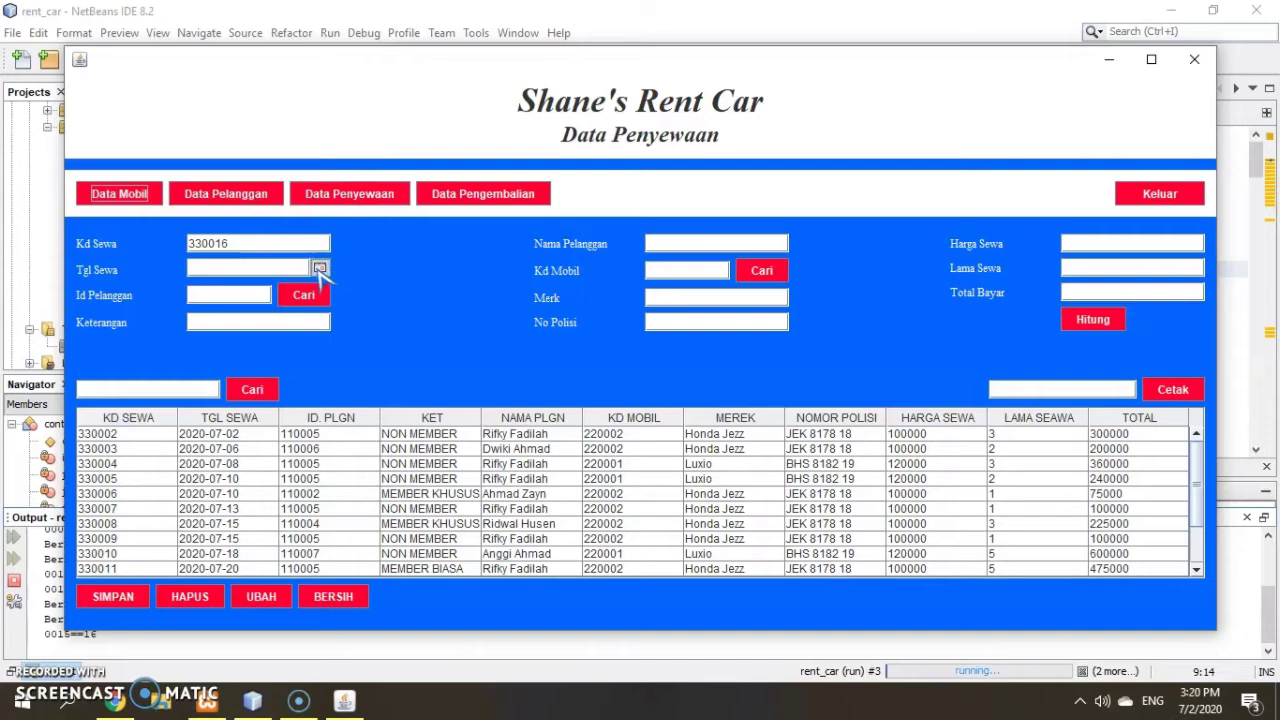
- Set the rental date (Tgl Sewa) to June 27, 2020
{"action": "left_click", "coordinate": [319, 267]}
{"action": "left_click", "coordinate": [204, 289]}
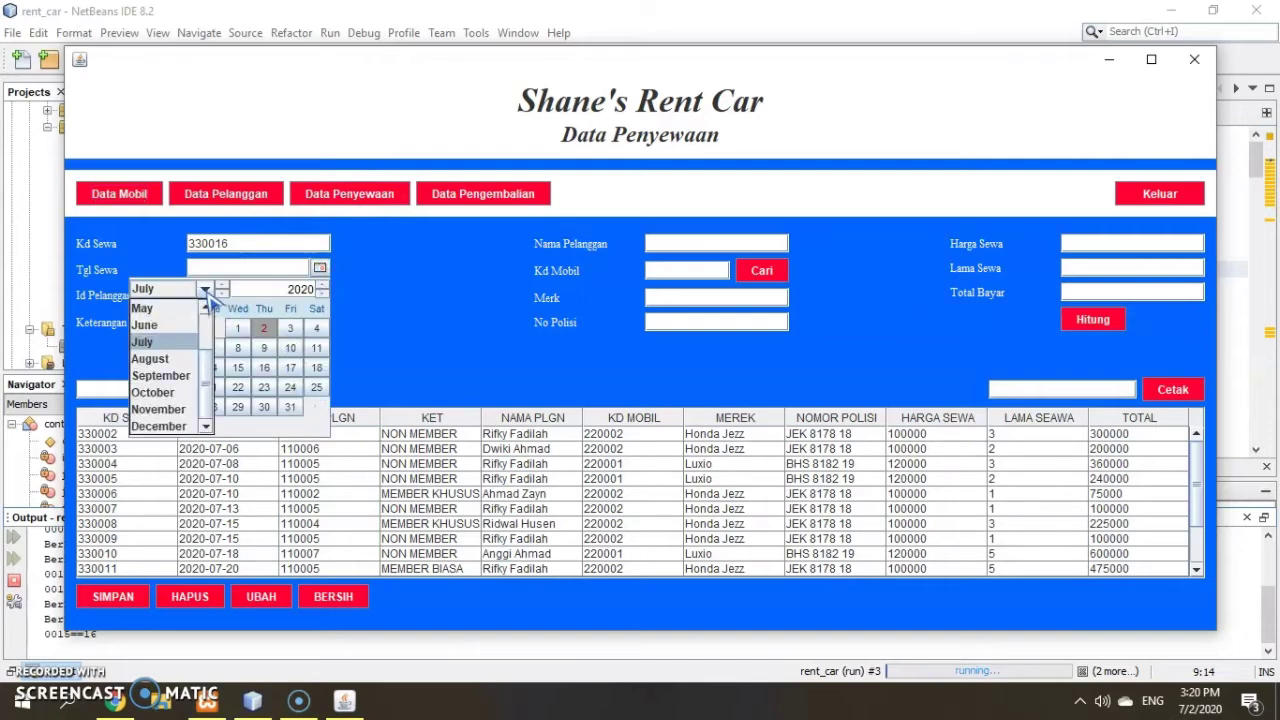
{"action": "left_click", "coordinate": [155, 323]}
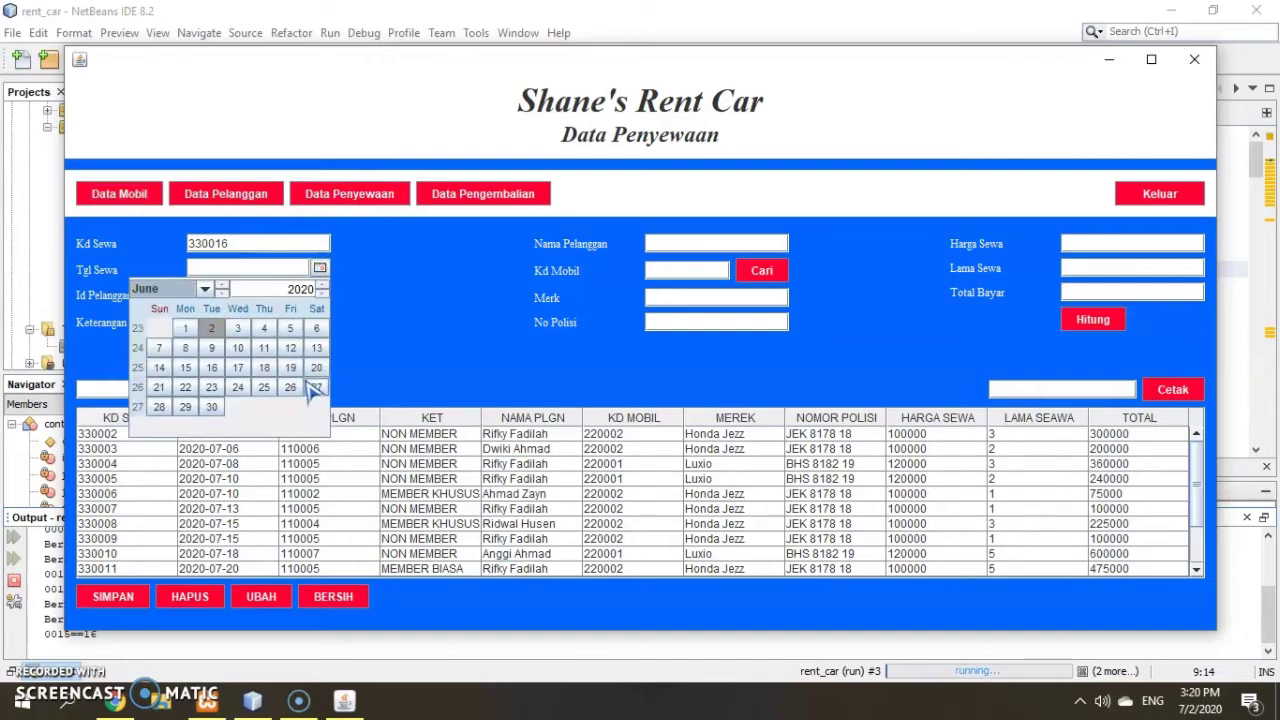
{"action": "left_click", "coordinate": [316, 387]}
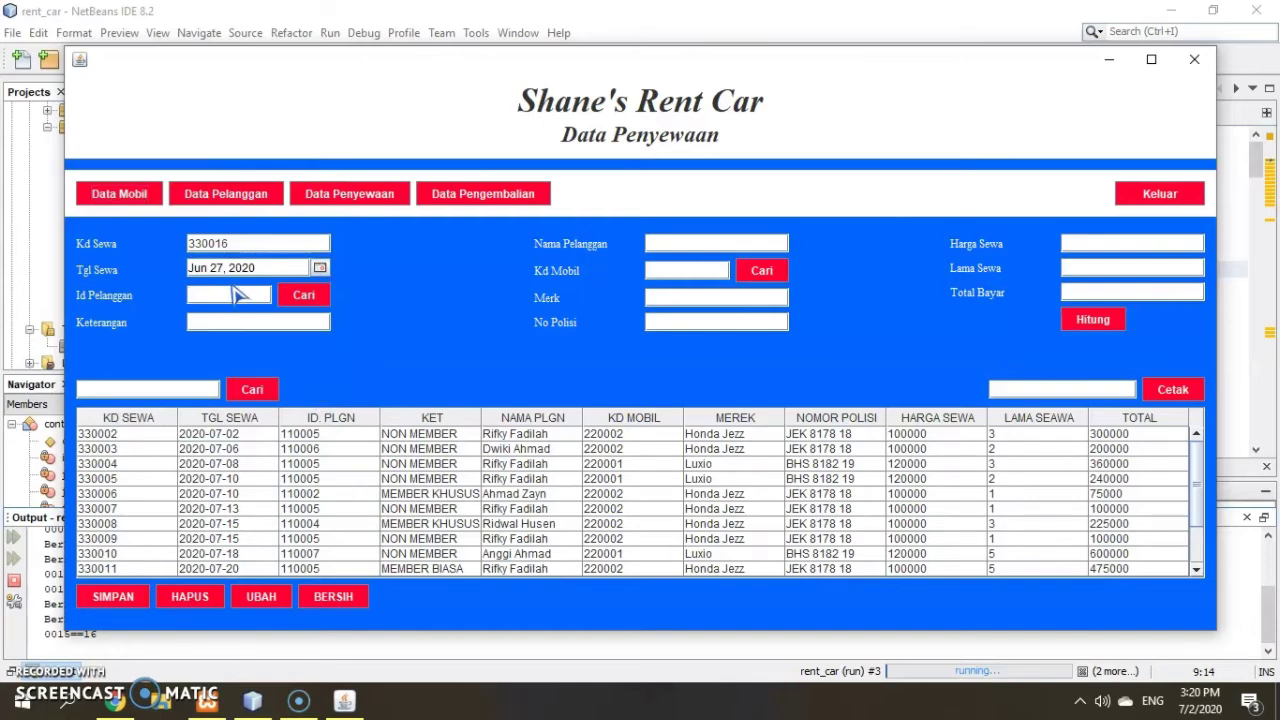
- Fill the rental with the newly added NON MEMBER customer's name and status from the Id Pelanggan lookup
{"action": "scroll", "coordinate": [330, 462], "scroll_direction": "down", "scroll_amount": 2}
{"action": "left_click", "coordinate": [305, 295]}
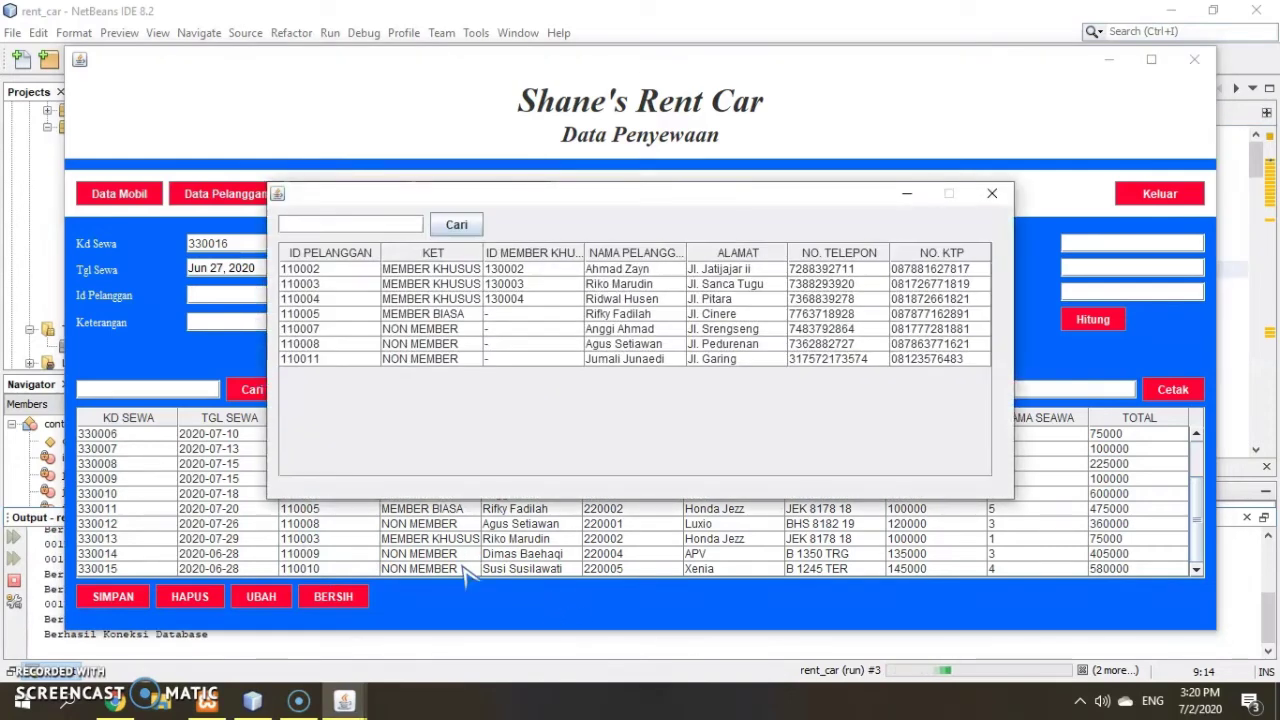
{"action": "left_click", "coordinate": [636, 362]}
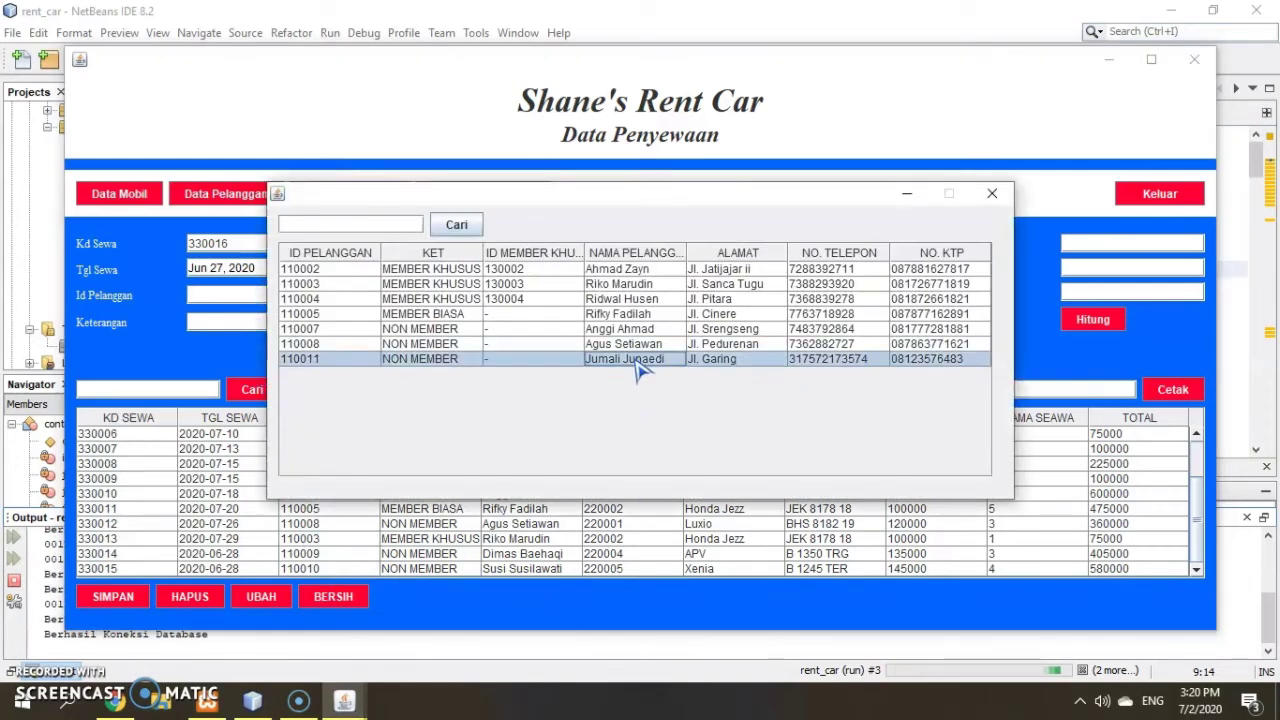
{"action": "double_click", "coordinate": [636, 362]}
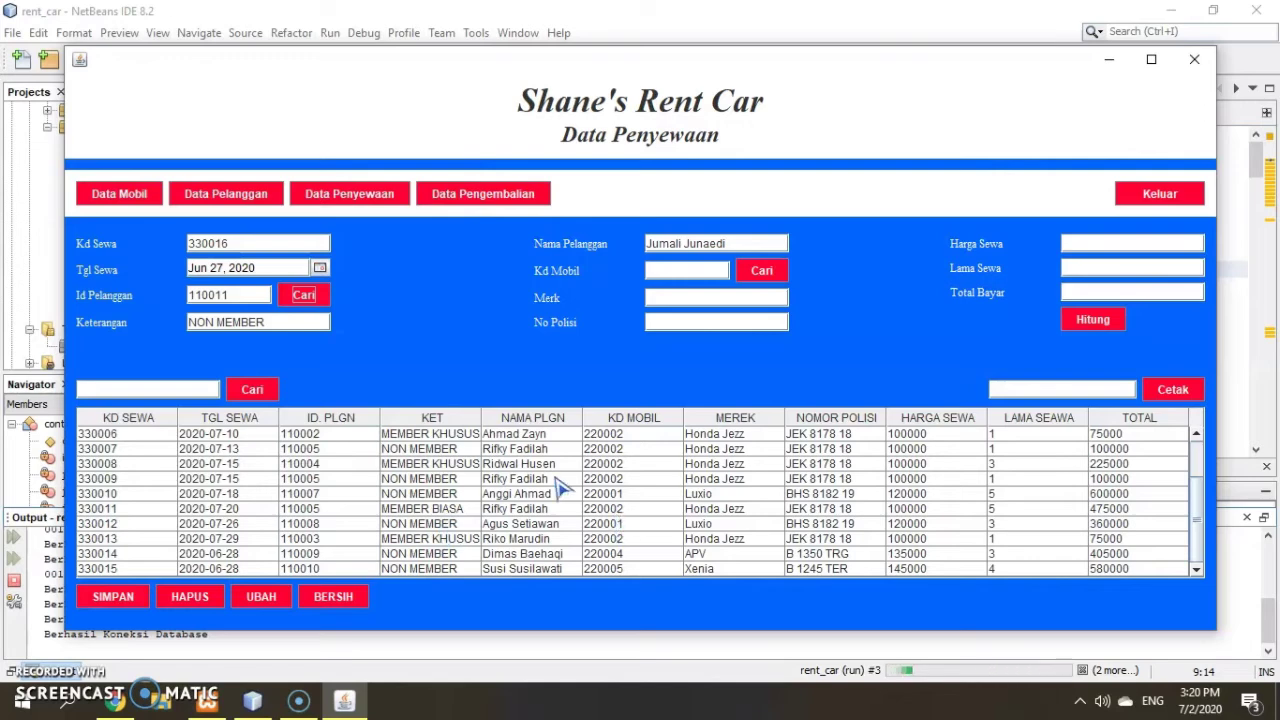
{"action": "left_click", "coordinate": [686, 271]}
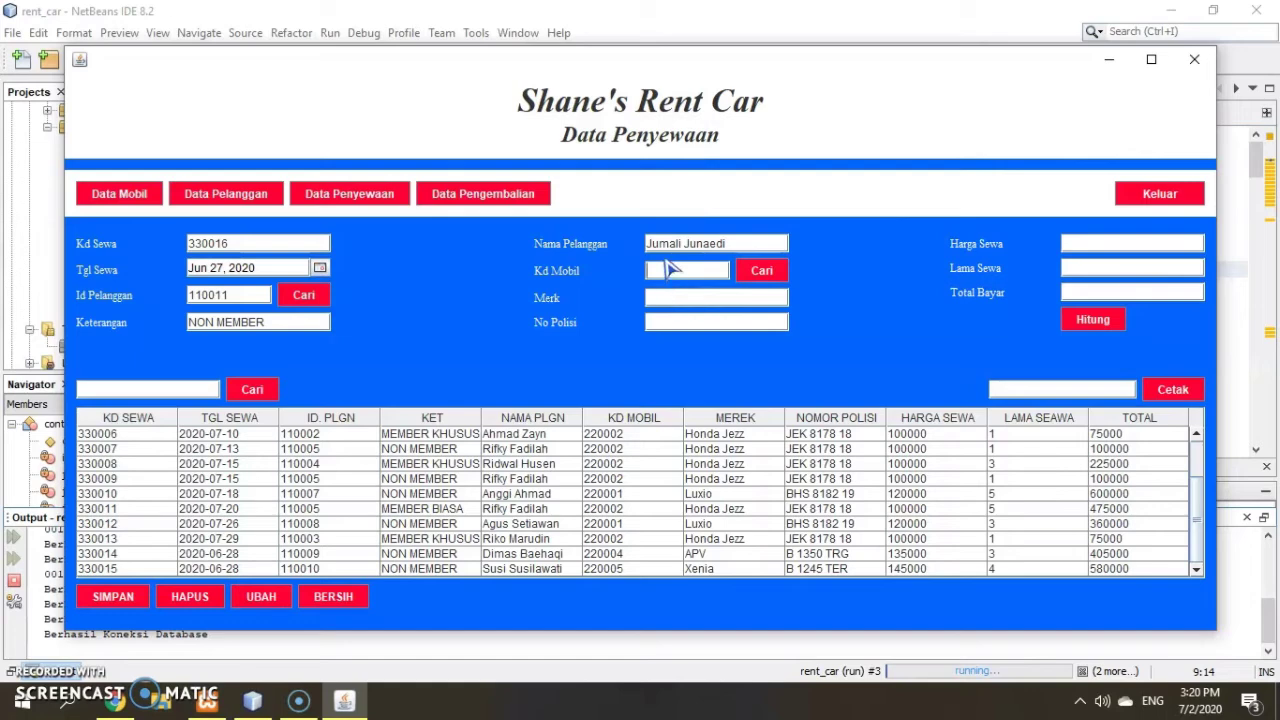
- Choose the Terios car (220007, 175000) from the car lookup and enter a rental length of 3
{"action": "left_click", "coordinate": [768, 279]}
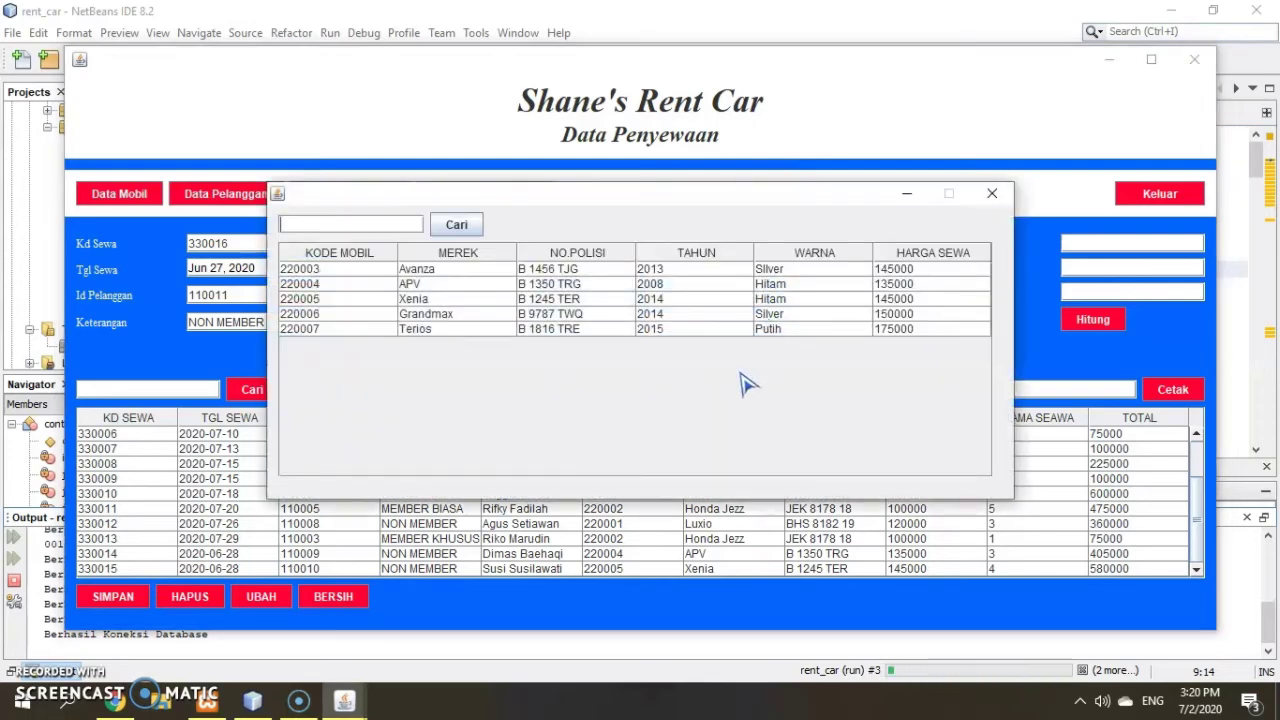
{"action": "double_click", "coordinate": [578, 332]}
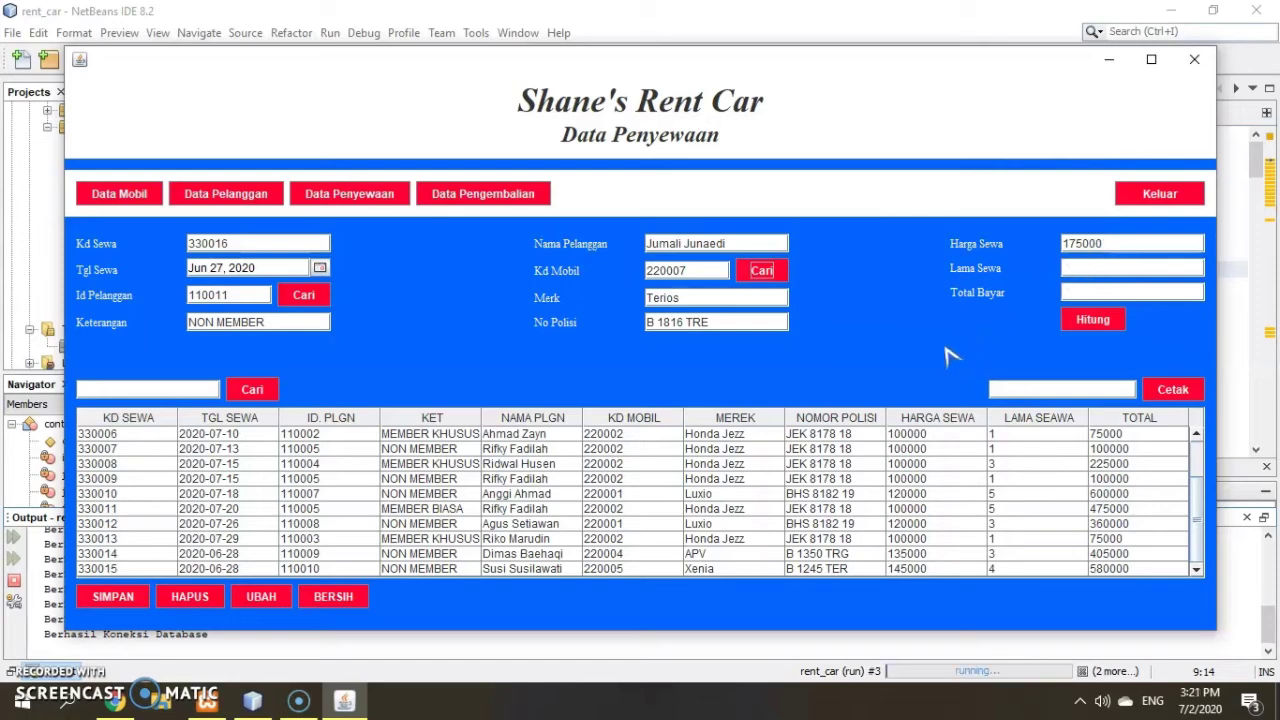
{"action": "left_click", "coordinate": [1105, 268]}
{"action": "left_click", "coordinate": [1074, 326]}
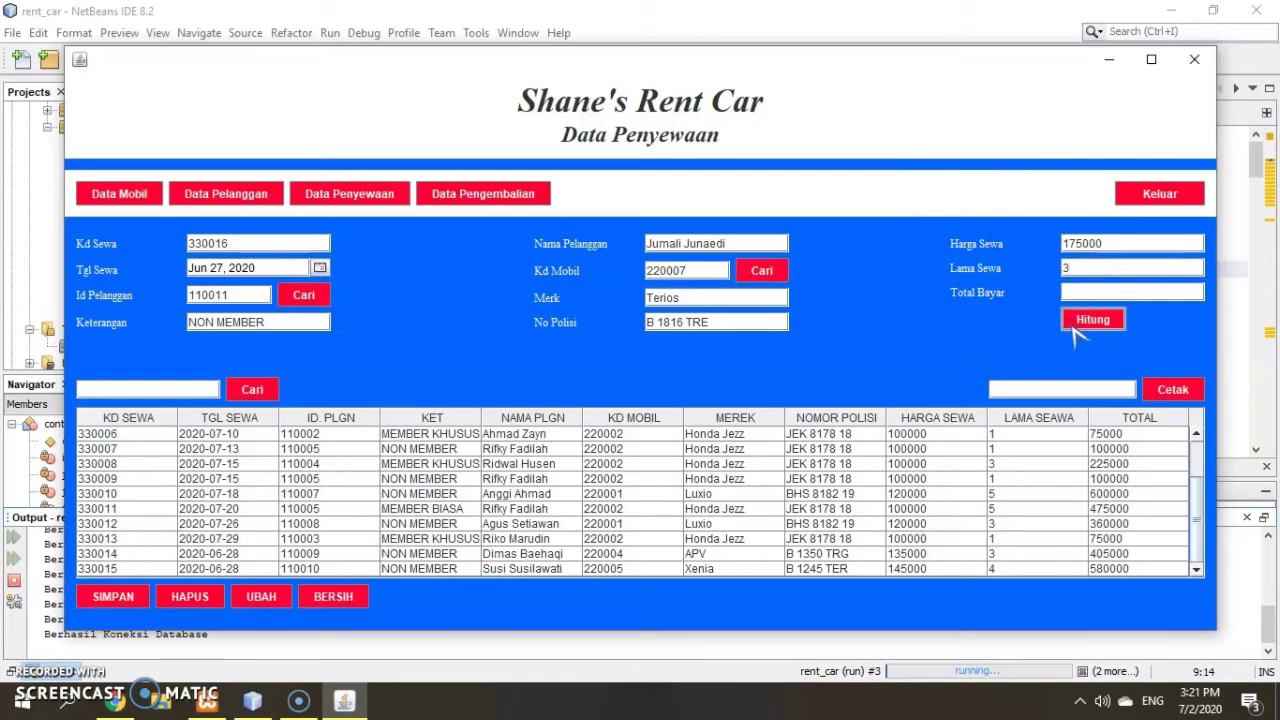
- Calculate the 525000 total, save rental 330016, and reload its new row from the table
{"action": "left_click", "coordinate": [1076, 326]}
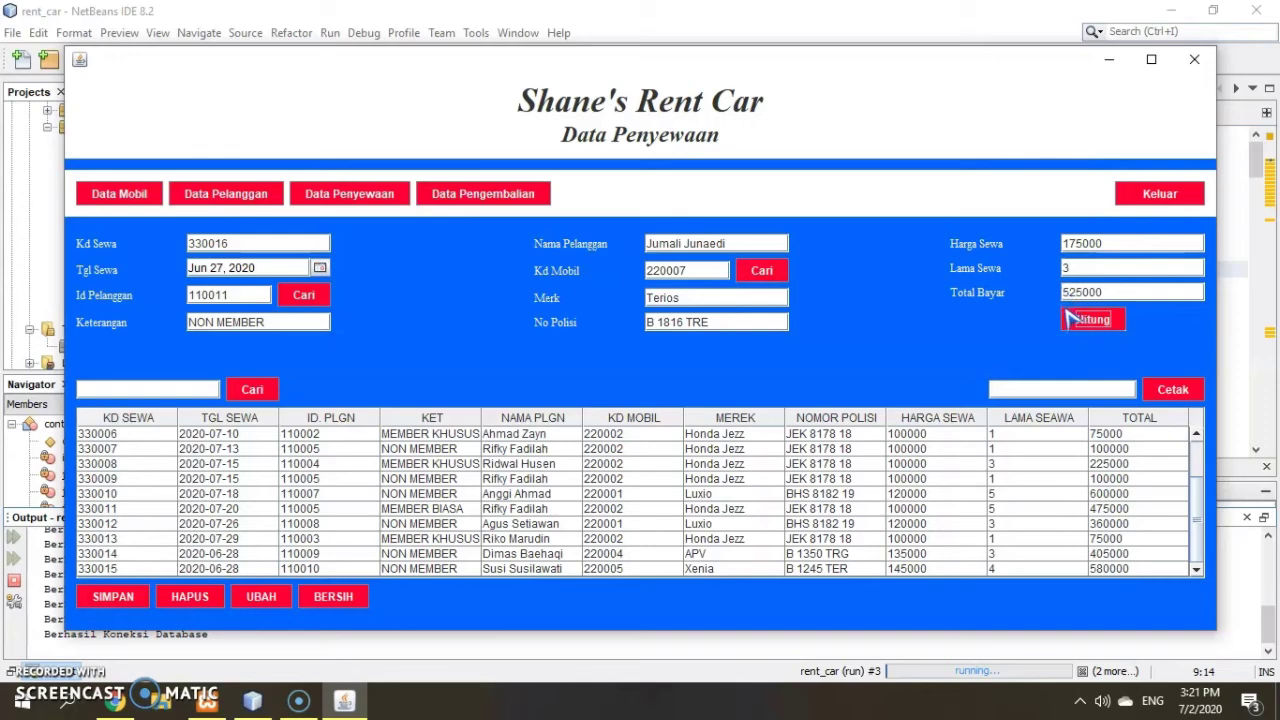
{"action": "left_click", "coordinate": [1070, 316]}
{"action": "left_click", "coordinate": [90, 600]}
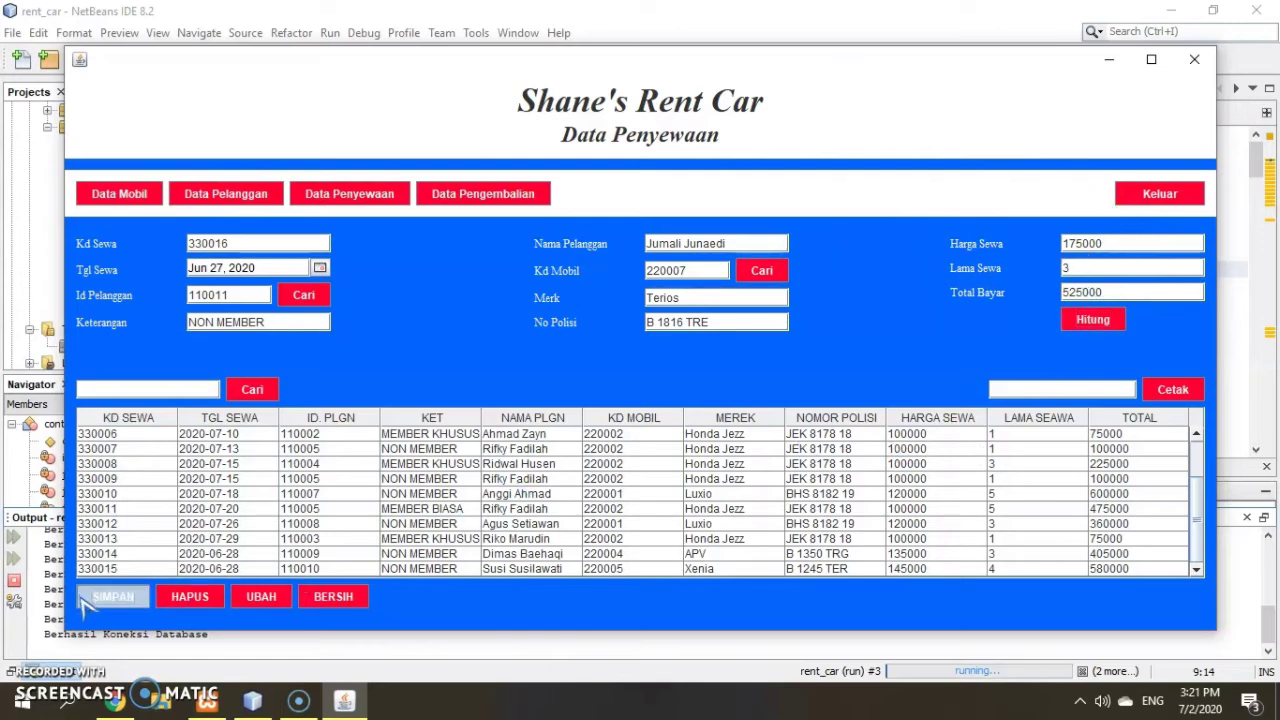
{"action": "left_click", "coordinate": [639, 372]}
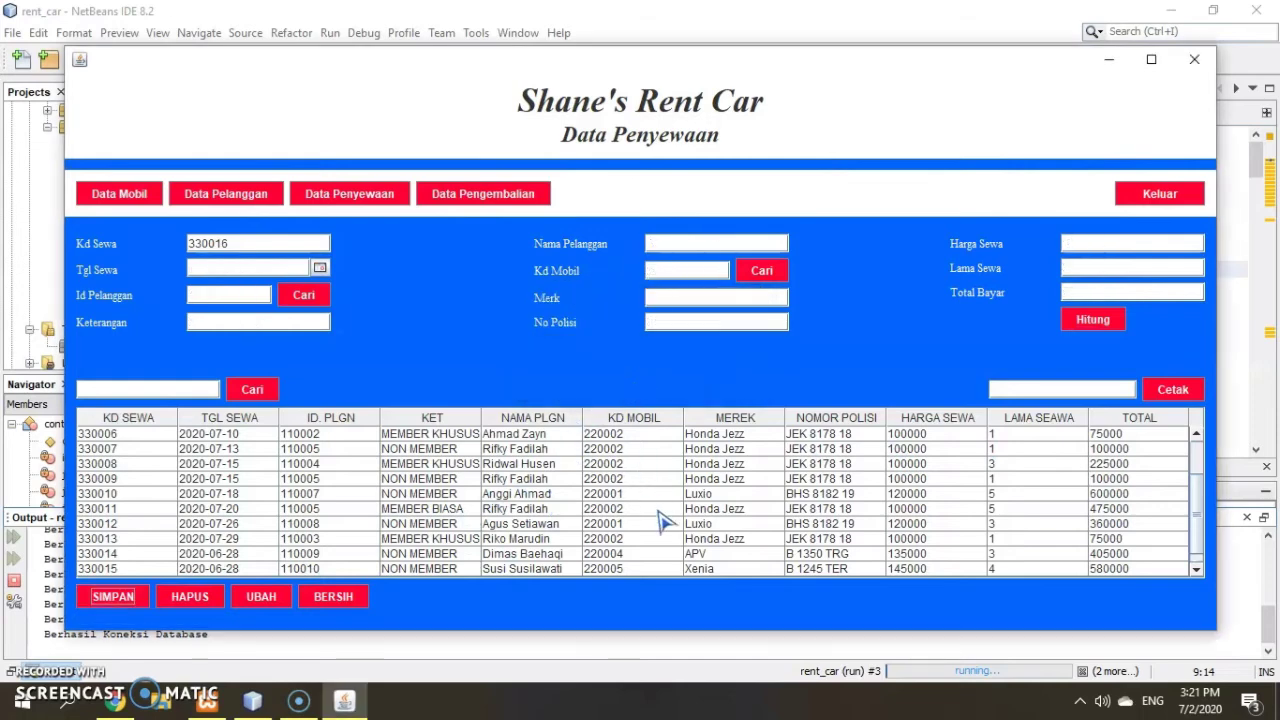
{"action": "scroll", "coordinate": [685, 515], "scroll_direction": "down", "scroll_amount": 1}
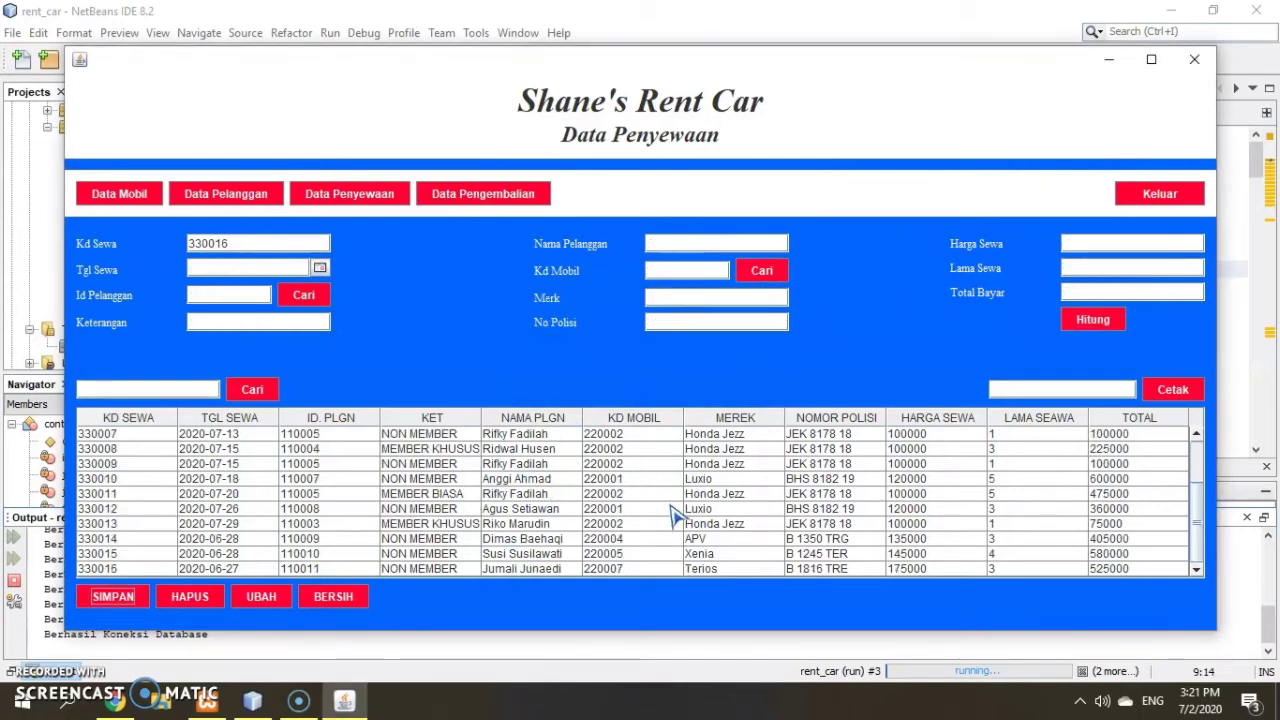
{"action": "left_click", "coordinate": [684, 570]}
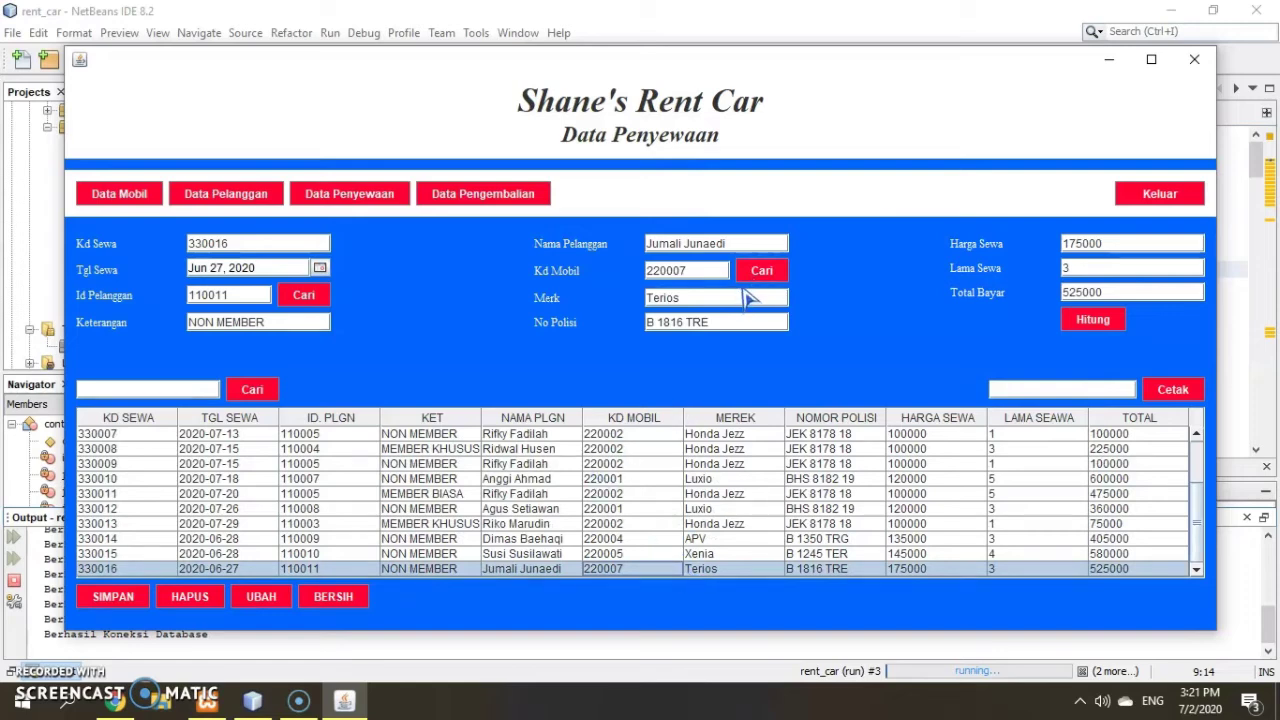
- Change the Terios rental to 4 days, recalculate the total to 700000, and update the record
{"action": "left_click", "coordinate": [1067, 249]}
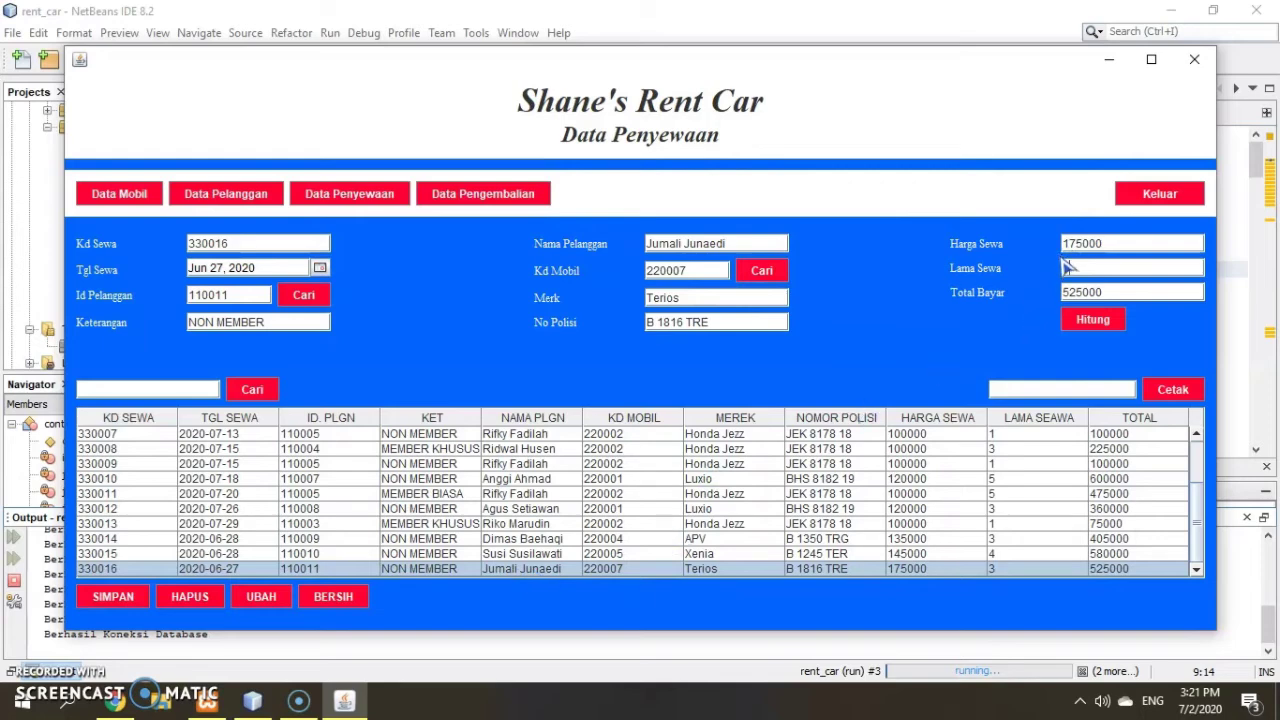
{"action": "left_click", "coordinate": [1093, 319]}
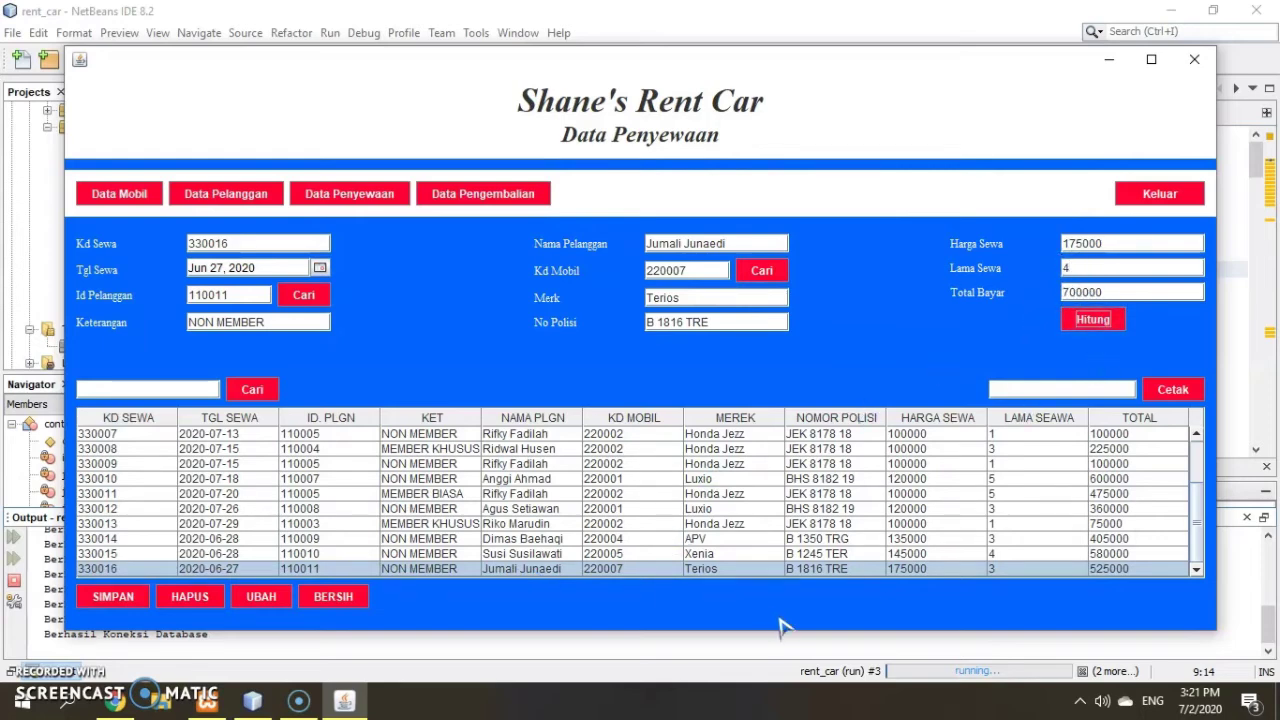
{"action": "left_click", "coordinate": [261, 600]}
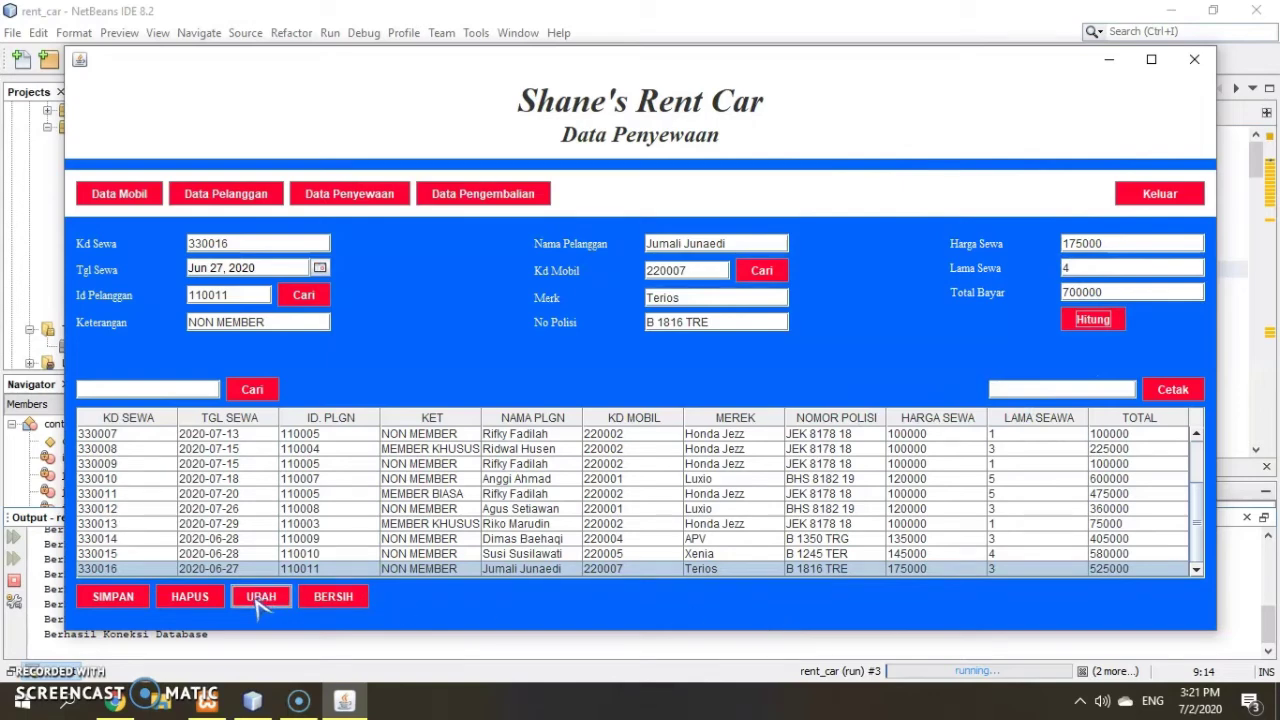
{"action": "key", "text": "Tab"}
{"action": "key", "text": "Tab"}
{"action": "left_click", "coordinate": [262, 599]}
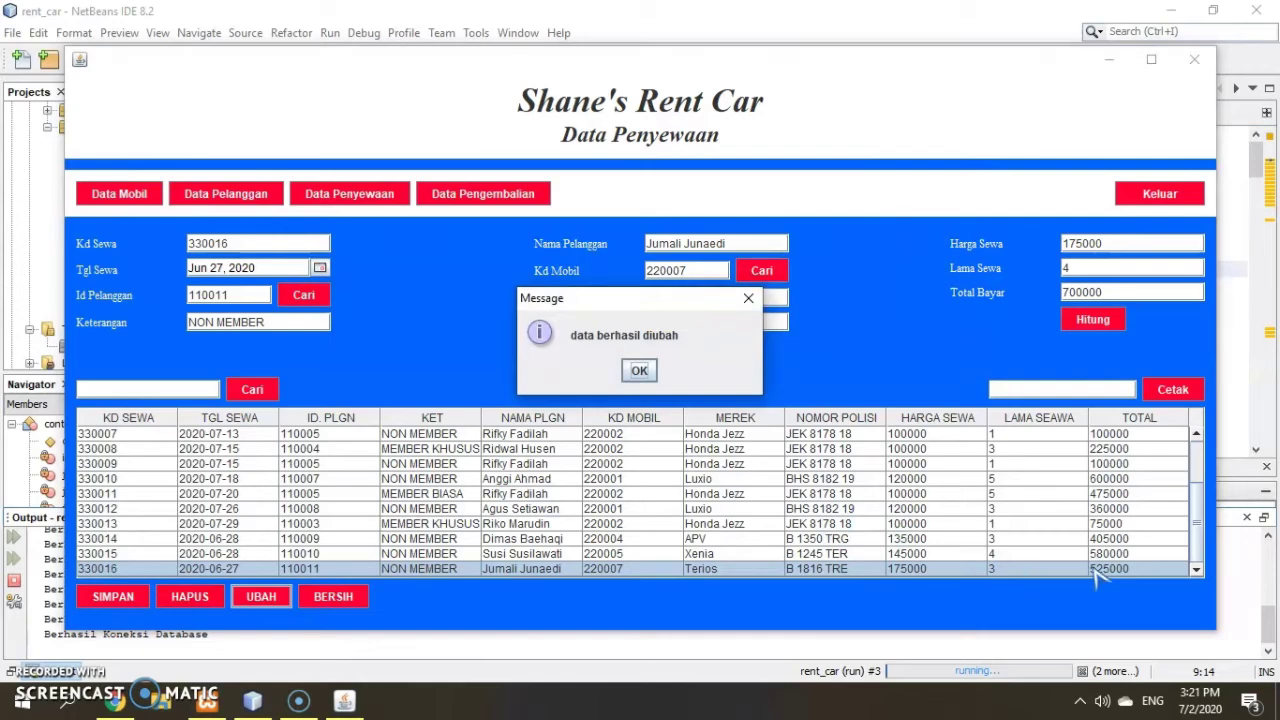
{"action": "left_click", "coordinate": [645, 372]}
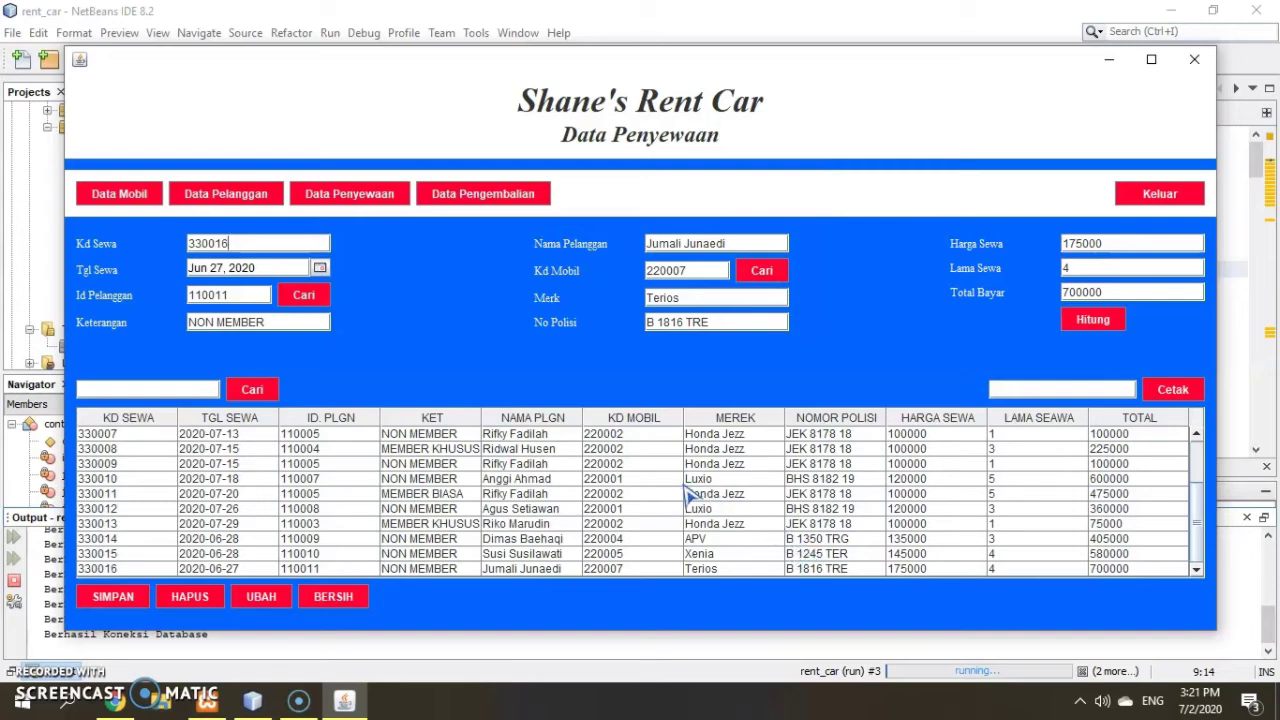
- Delete rental 330009 (Honda Jezz, 2020-07-15) after confirming, then clear the form with BERSIH
{"action": "scroll", "coordinate": [670, 525], "scroll_direction": "up", "scroll_amount": 2}
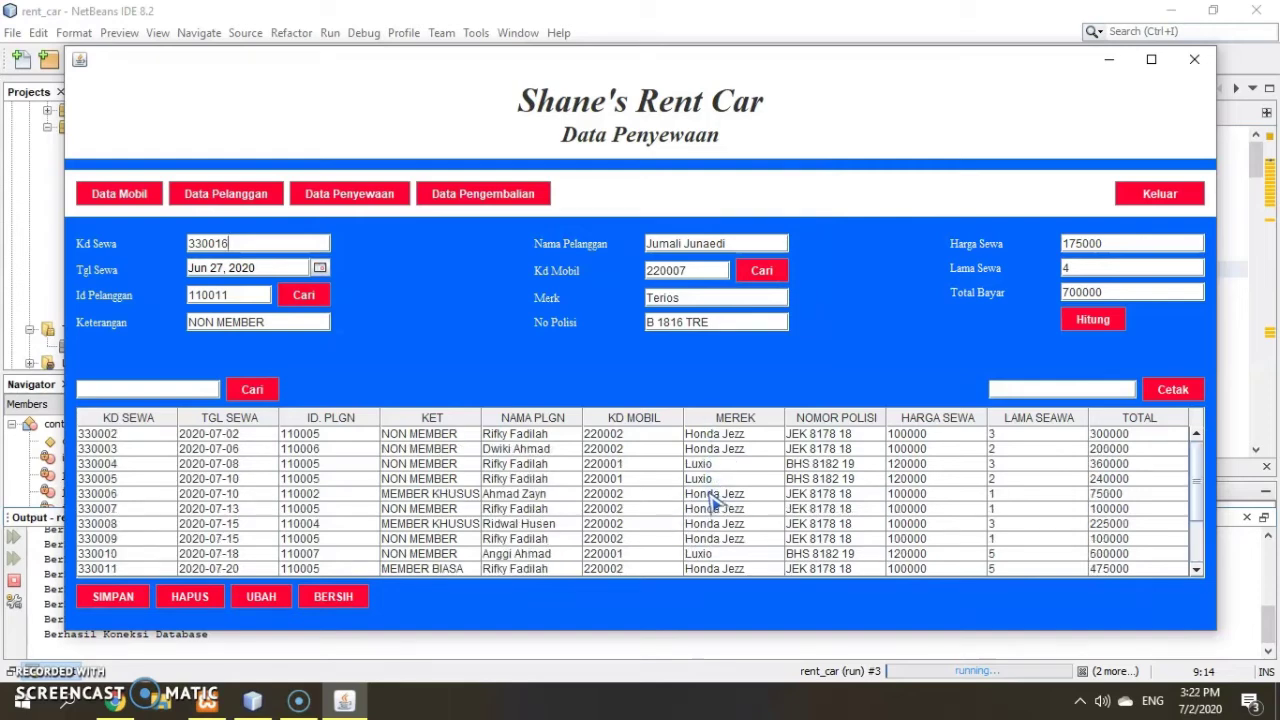
{"action": "left_click", "coordinate": [687, 541]}
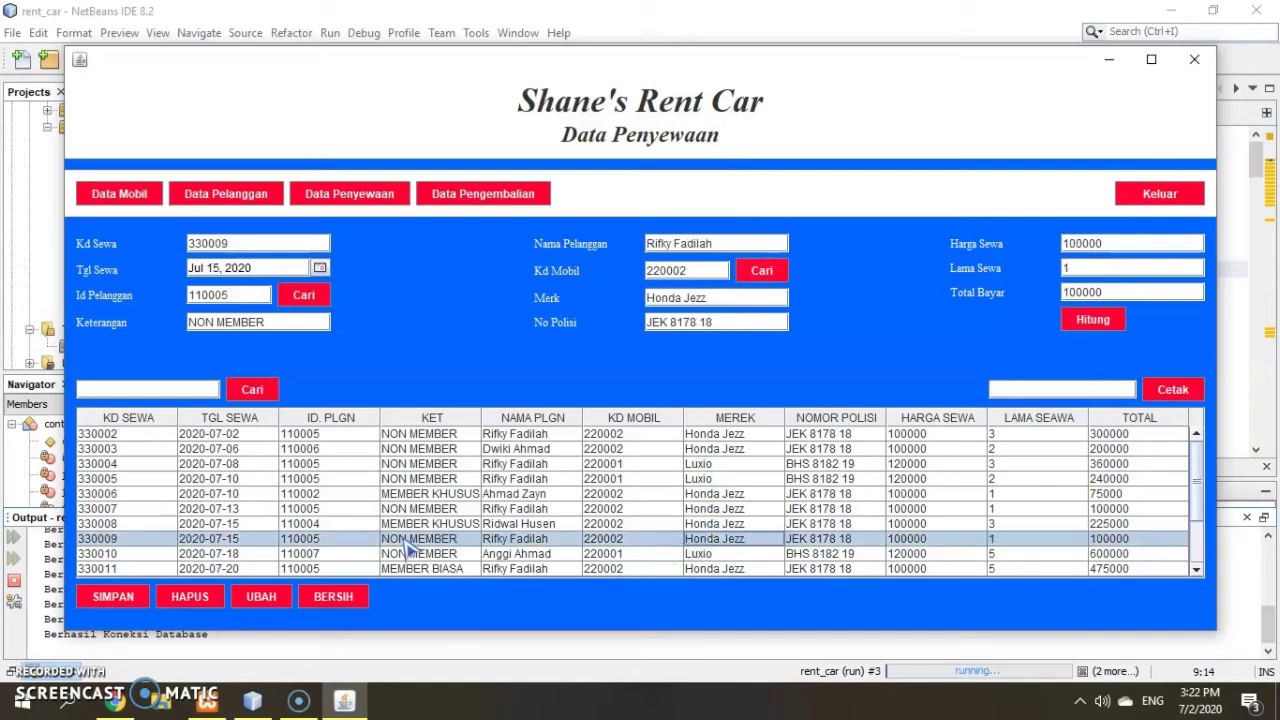
{"action": "left_click", "coordinate": [200, 598]}
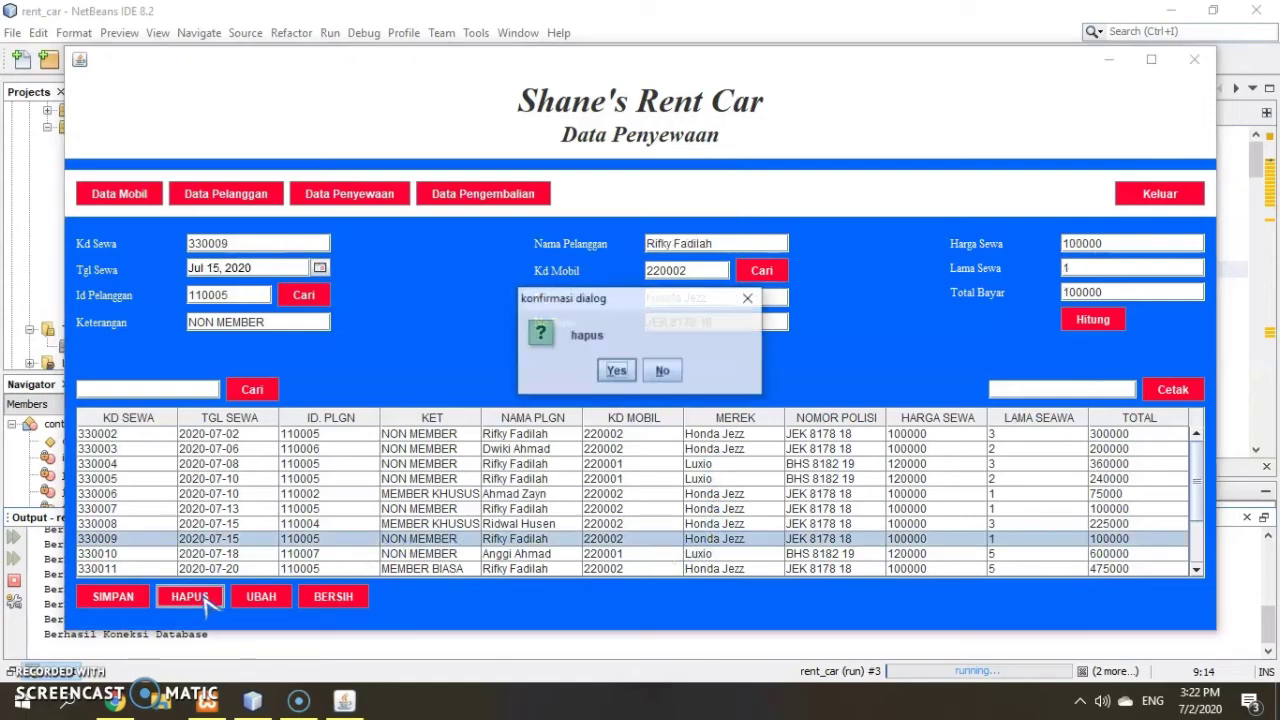
{"action": "left_click", "coordinate": [617, 371]}
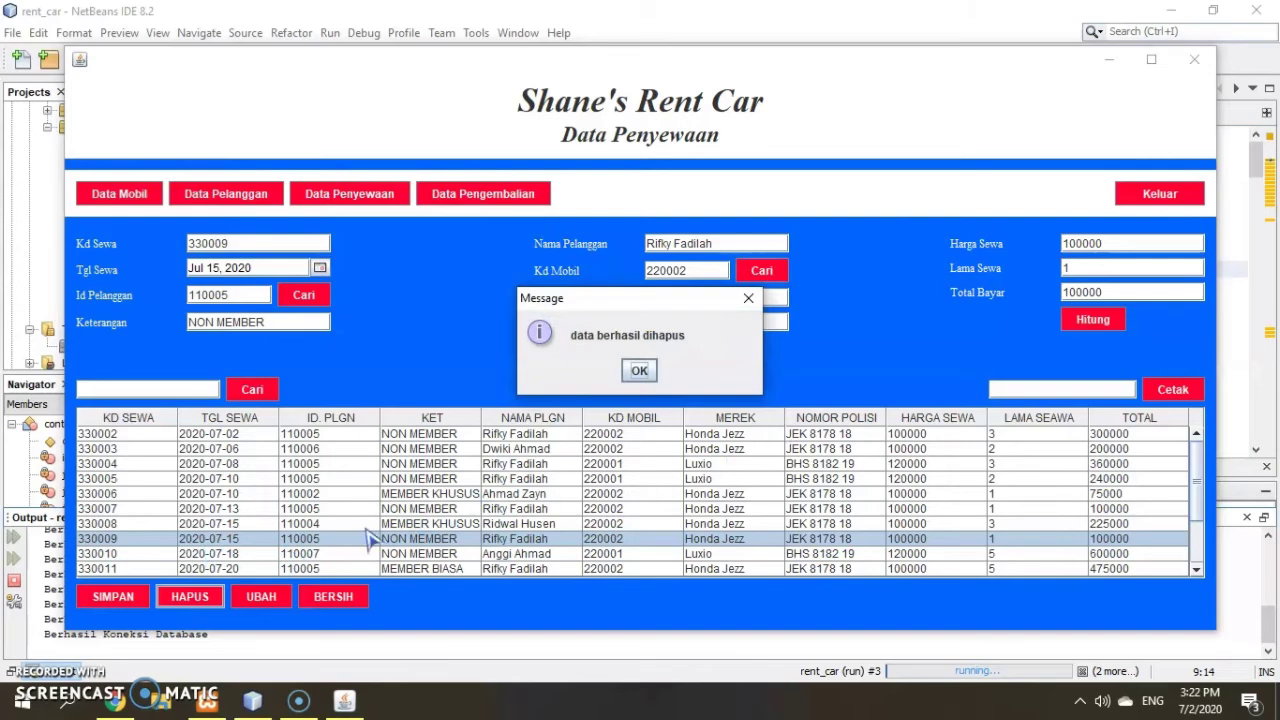
{"action": "left_click", "coordinate": [637, 371]}
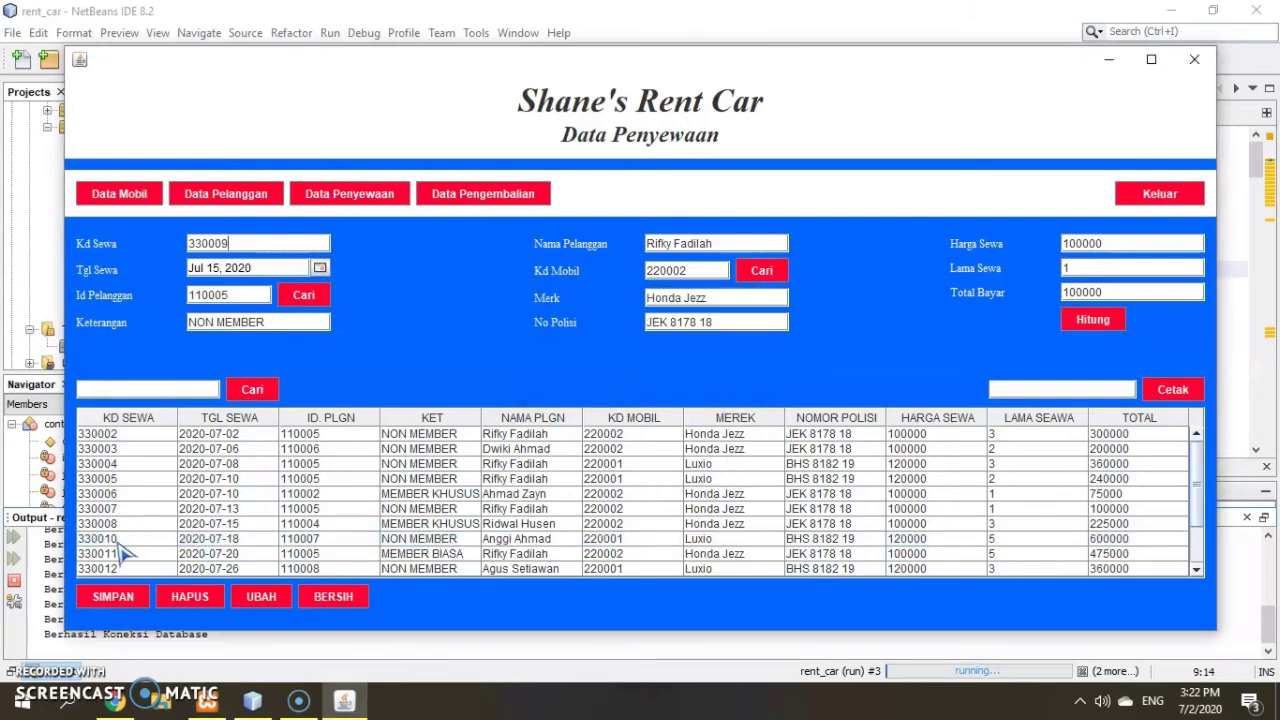
{"action": "scroll", "coordinate": [630, 512], "scroll_direction": "down", "scroll_amount": 2}
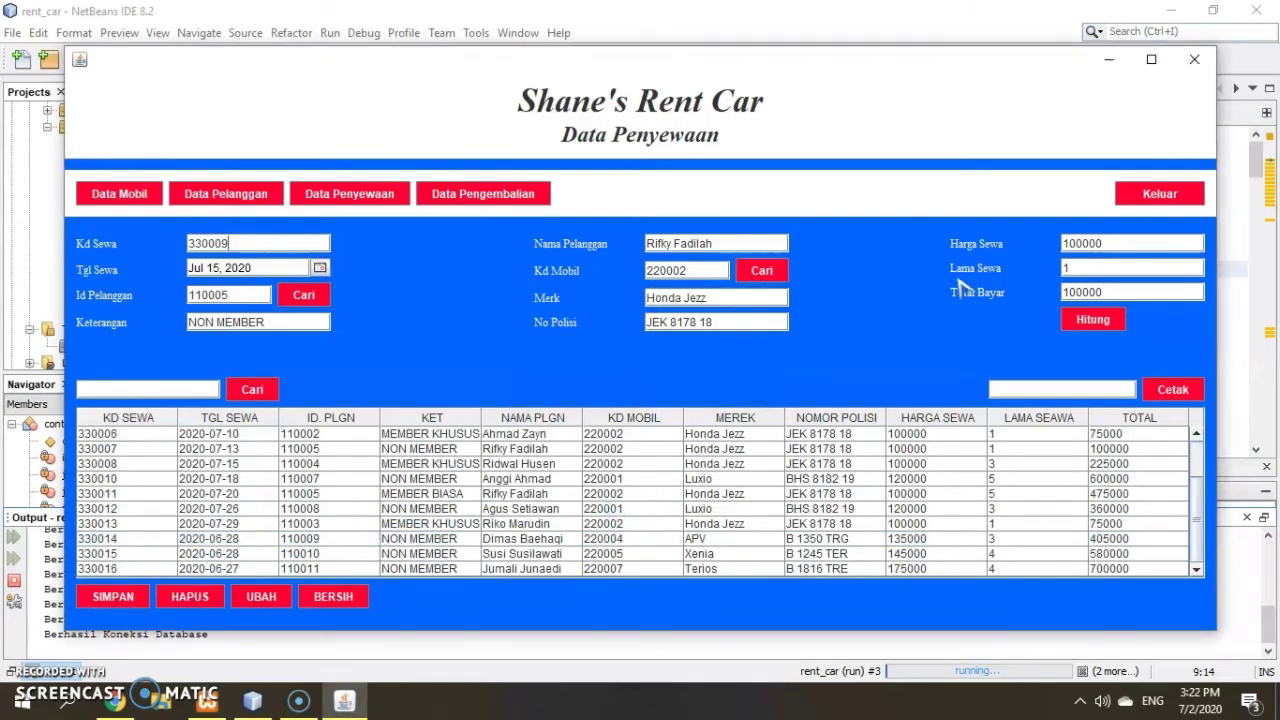
{"action": "left_click", "coordinate": [338, 606]}
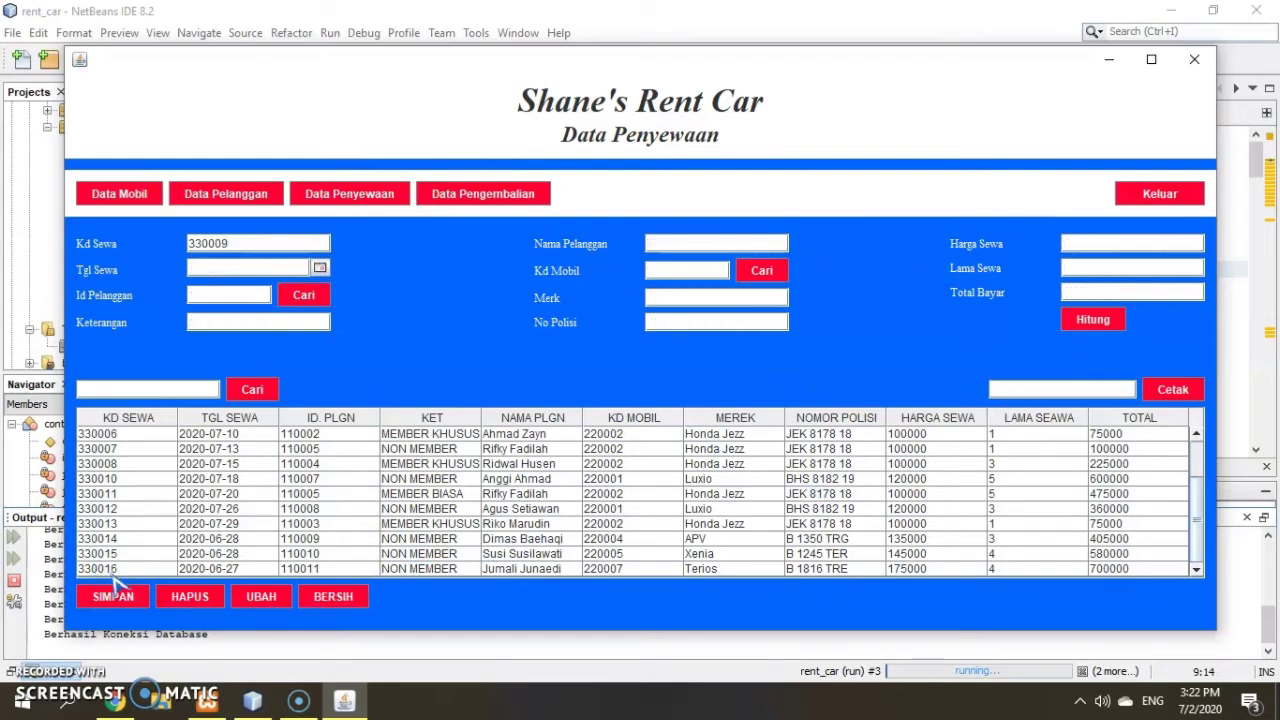
- Preview the Laporan Pembayaran report for rental 330016, totalling 700000, then close it
{"action": "left_click", "coordinate": [993, 389]}
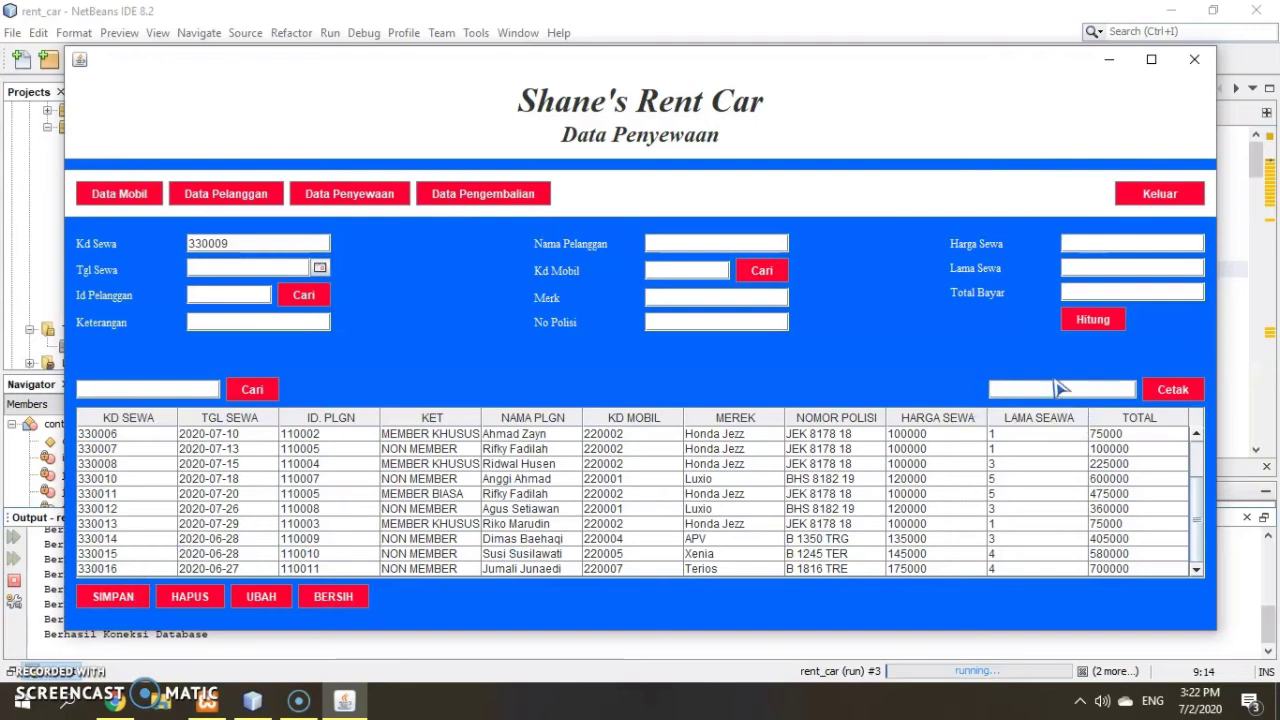
{"action": "type", "text": "330016"}
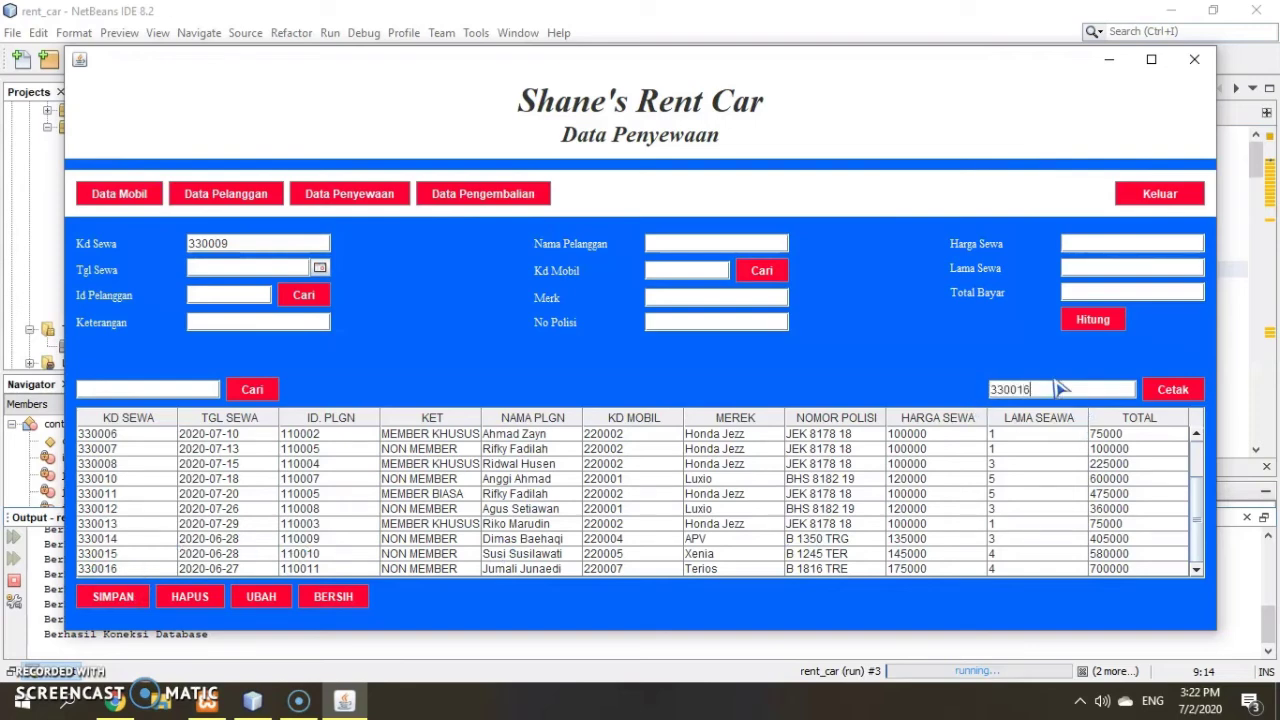
{"action": "left_click", "coordinate": [1184, 393]}
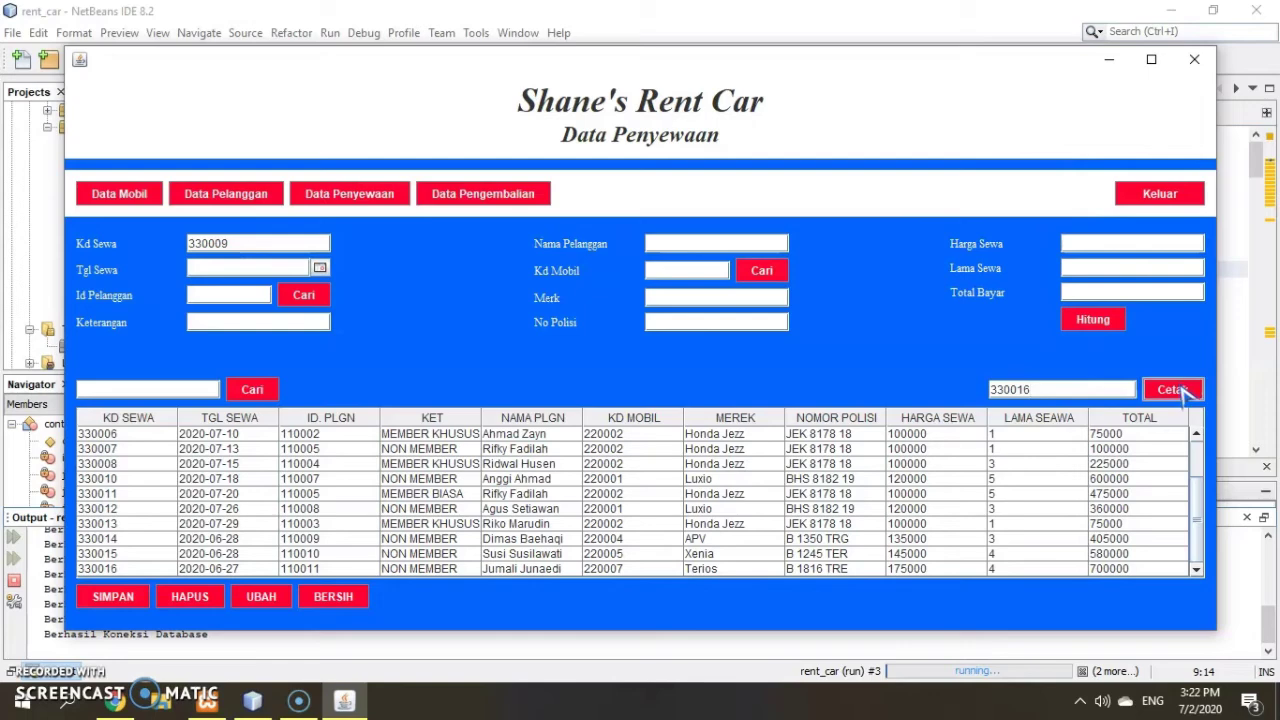
{"action": "left_click", "coordinate": [1184, 393]}
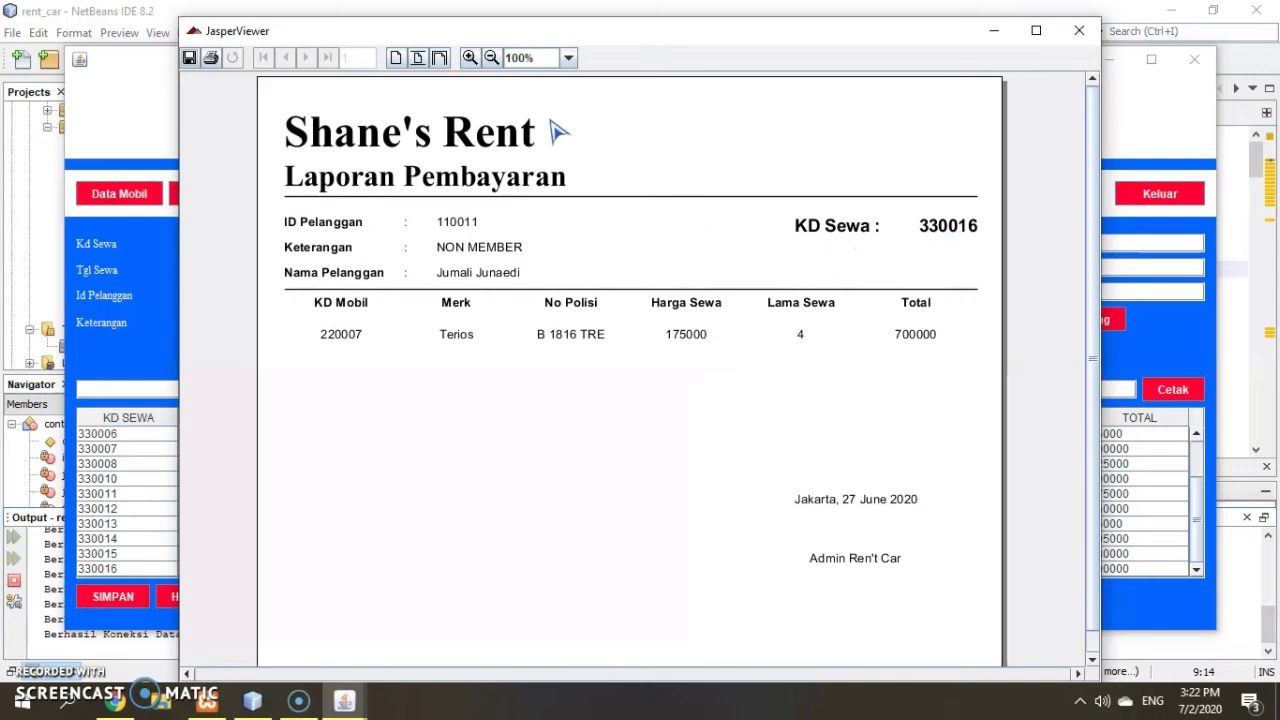
{"action": "left_click", "coordinate": [1079, 40]}
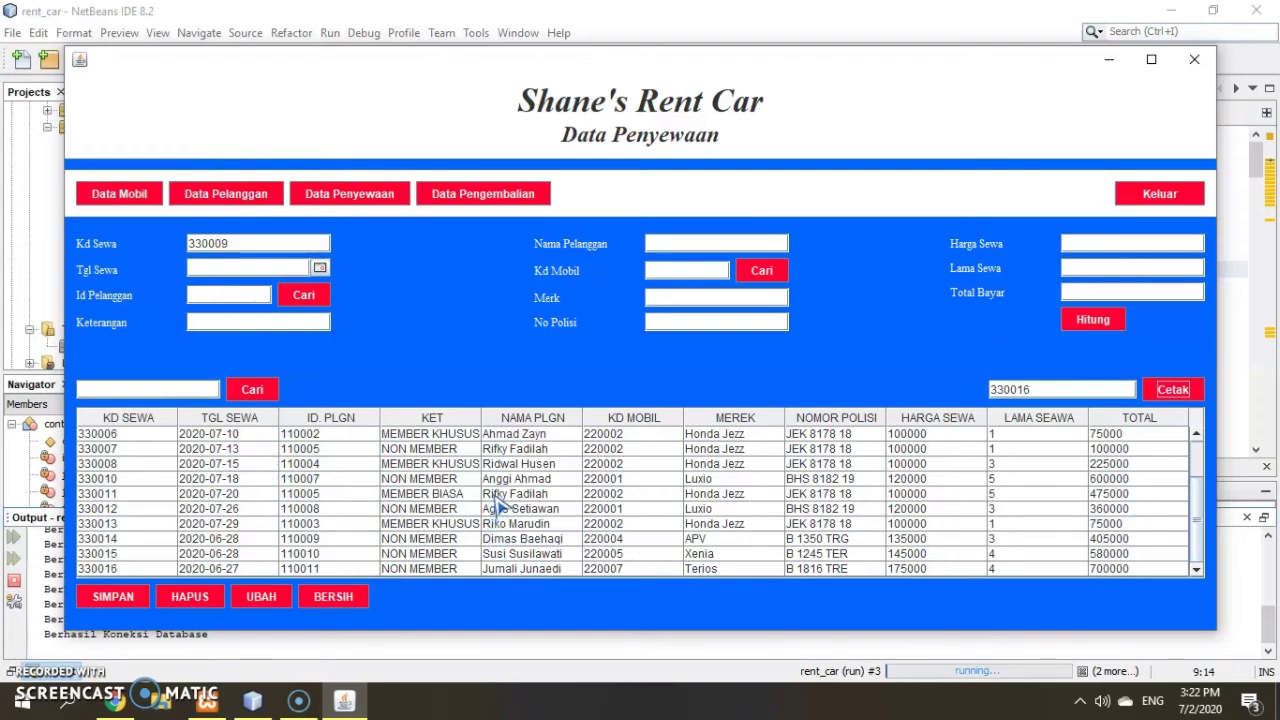
- Load rental 330006 and preview its payment report (Honda Jezz, 75000), then close the viewer
{"action": "left_click", "coordinate": [514, 437]}
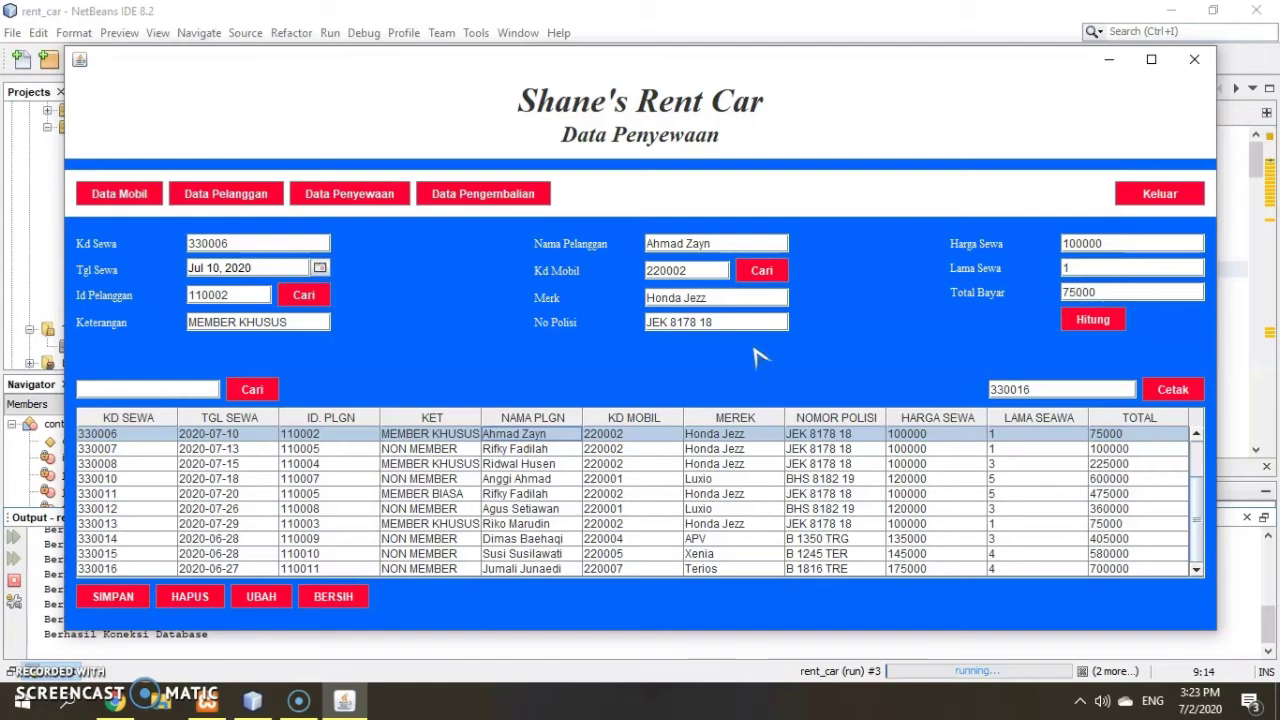
{"action": "left_click", "coordinate": [1034, 387]}
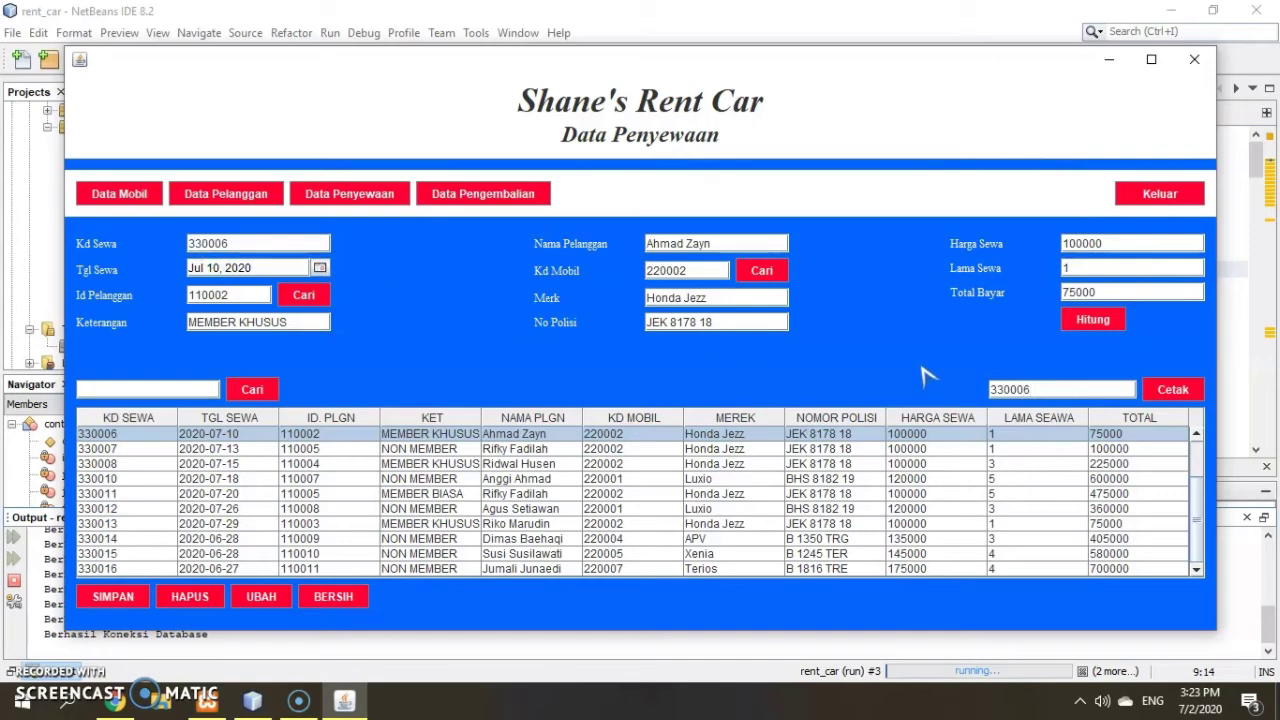
{"action": "left_click", "coordinate": [1173, 390]}
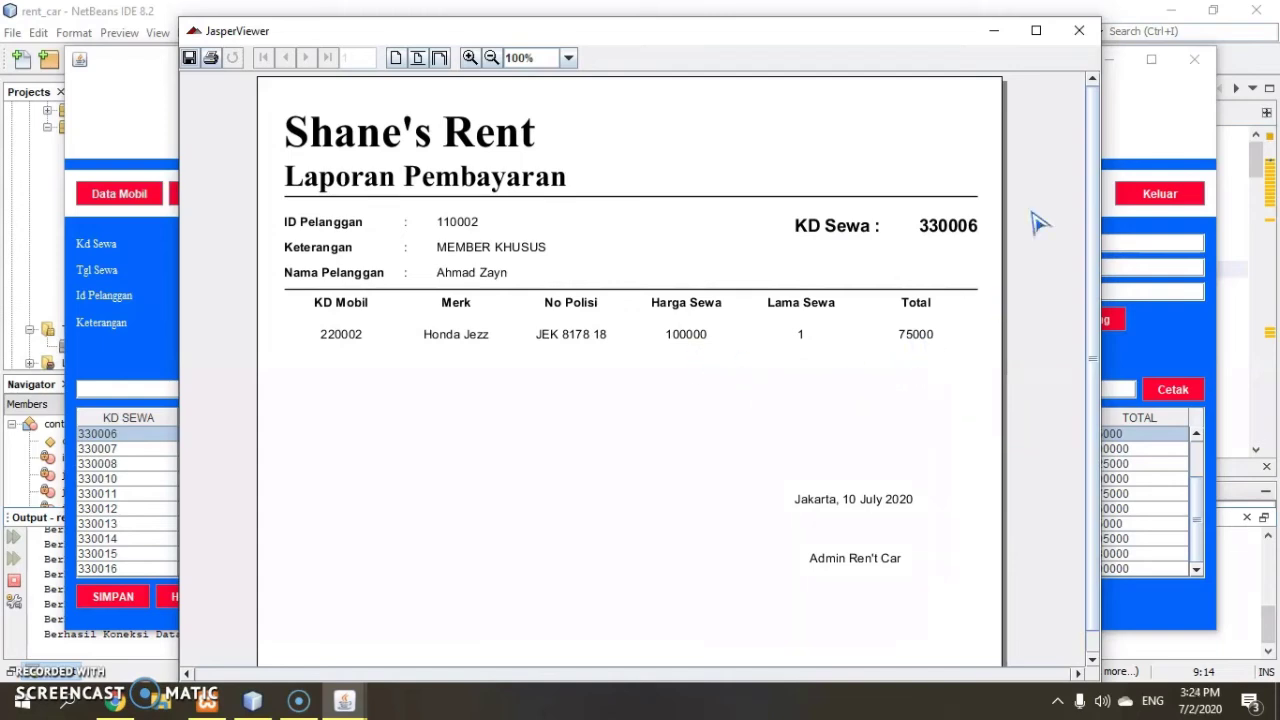
{"action": "left_click", "coordinate": [1079, 31]}
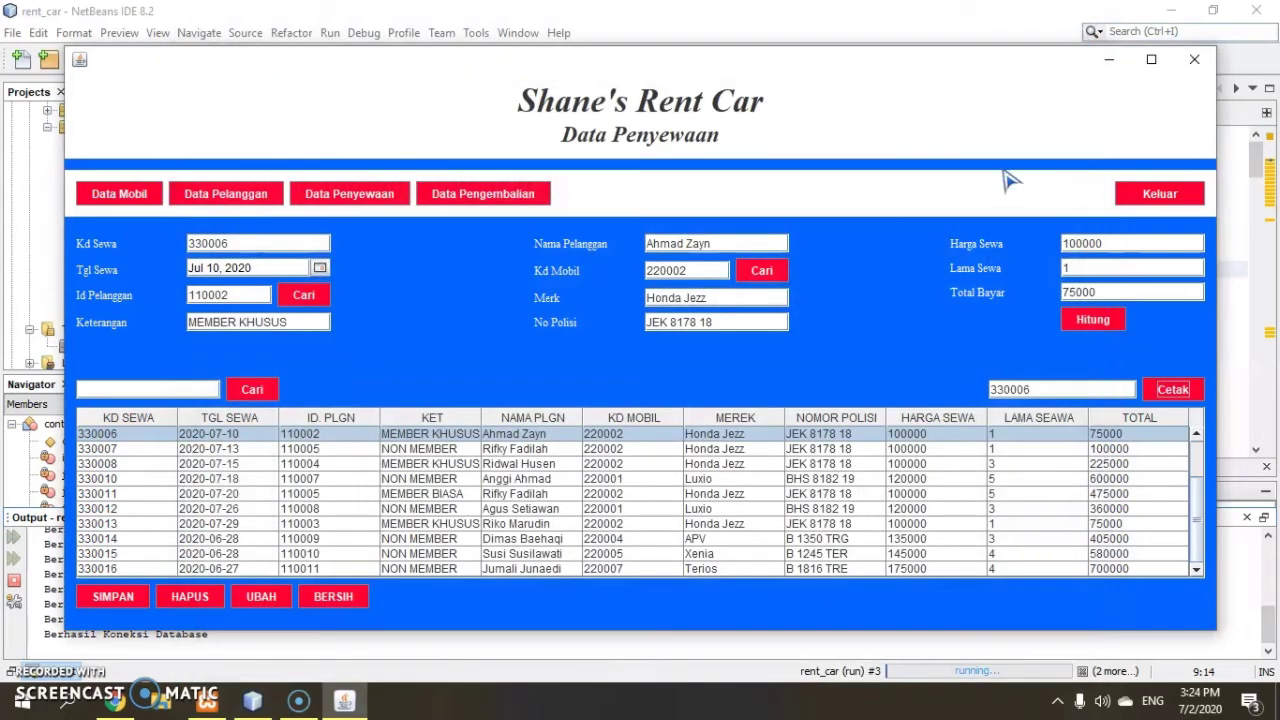
- Clear the rental form, switch to Data Pengembalian, and set the return date to Jul 2, 2020
{"action": "left_click", "coordinate": [335, 600]}
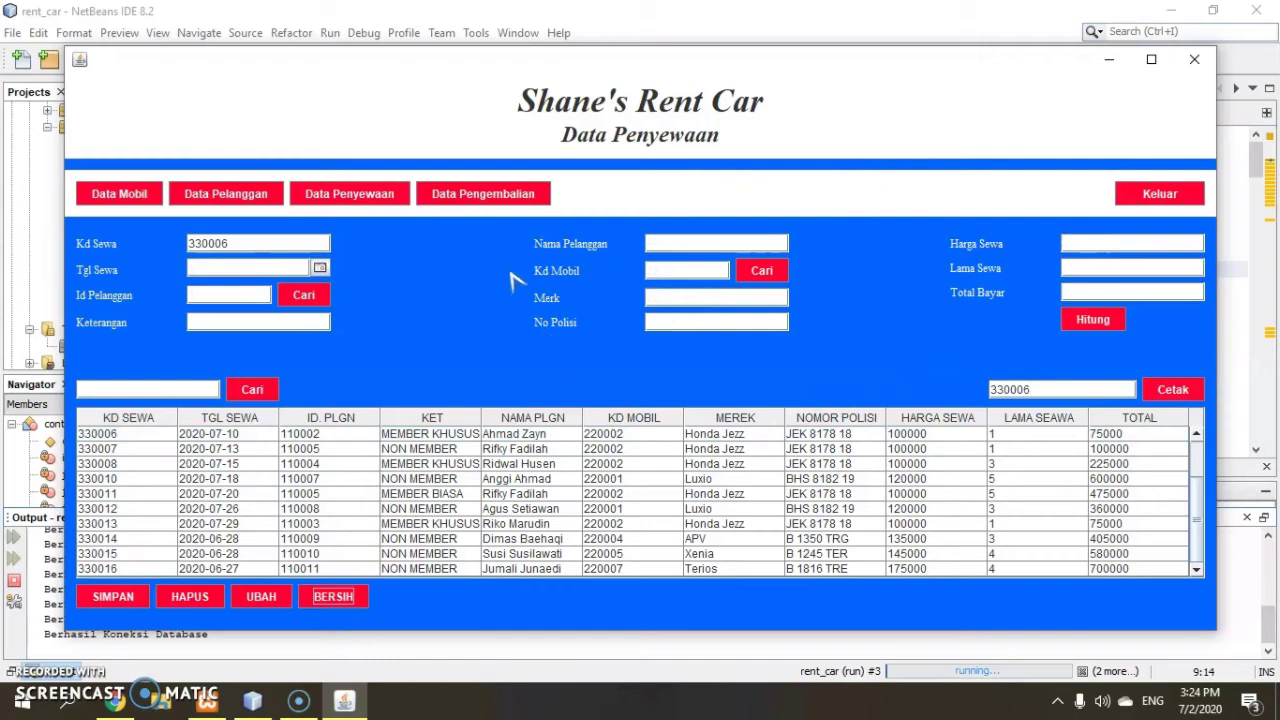
{"action": "left_click", "coordinate": [500, 203]}
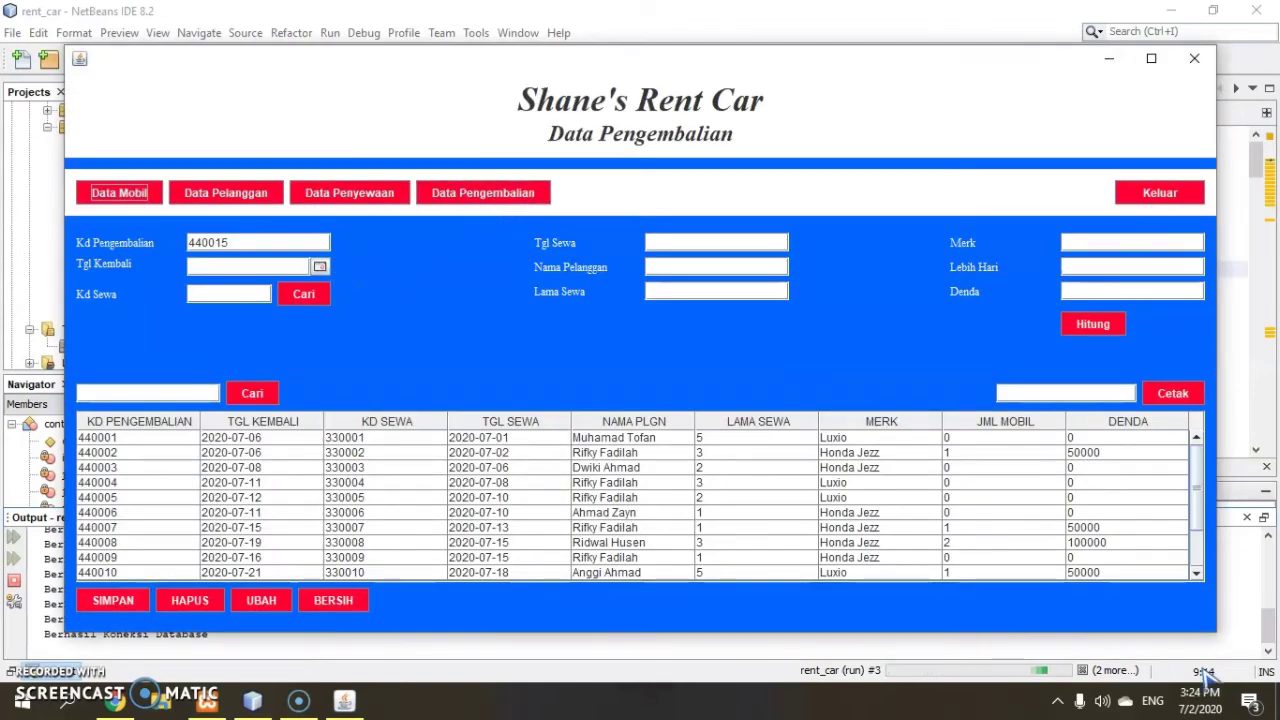
{"action": "left_click", "coordinate": [319, 266]}
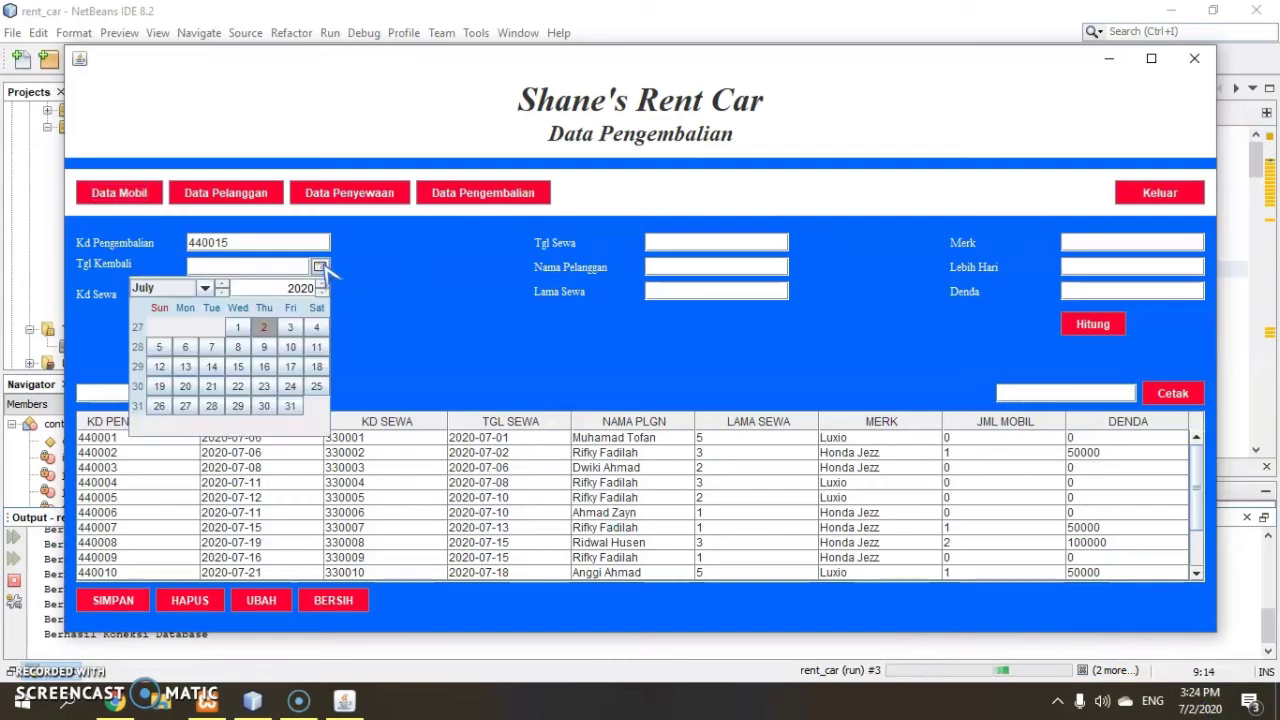
{"action": "left_click", "coordinate": [265, 331]}
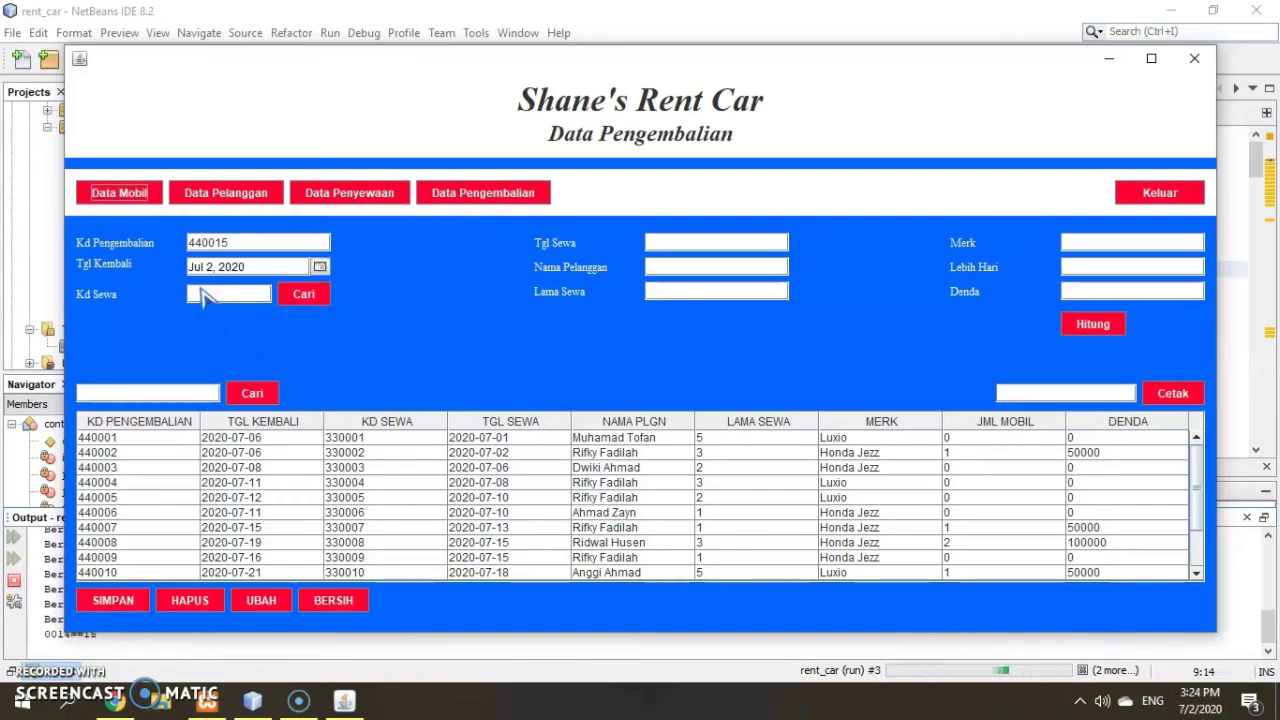
- Pull rental 330016's Terios details (4 days) into return 440015 via the Cari lookup
{"action": "left_click", "coordinate": [304, 294]}
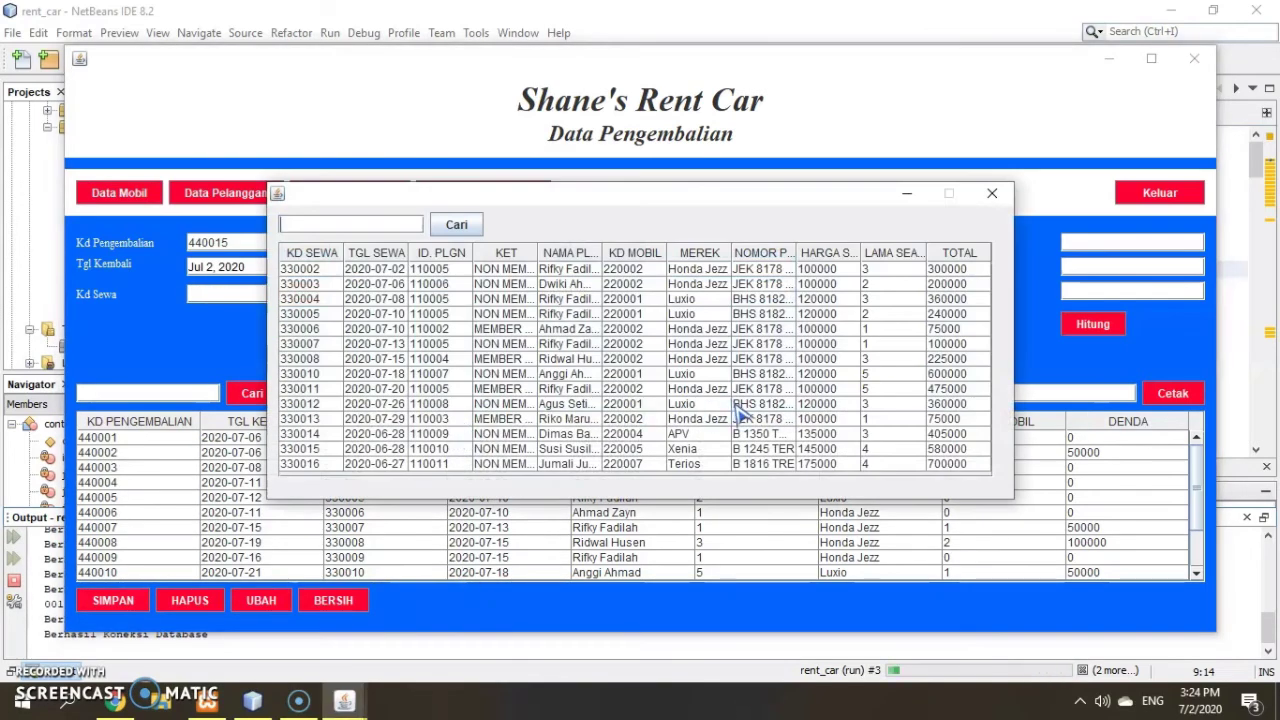
{"action": "left_click", "coordinate": [549, 465]}
{"action": "left_click", "coordinate": [549, 468]}
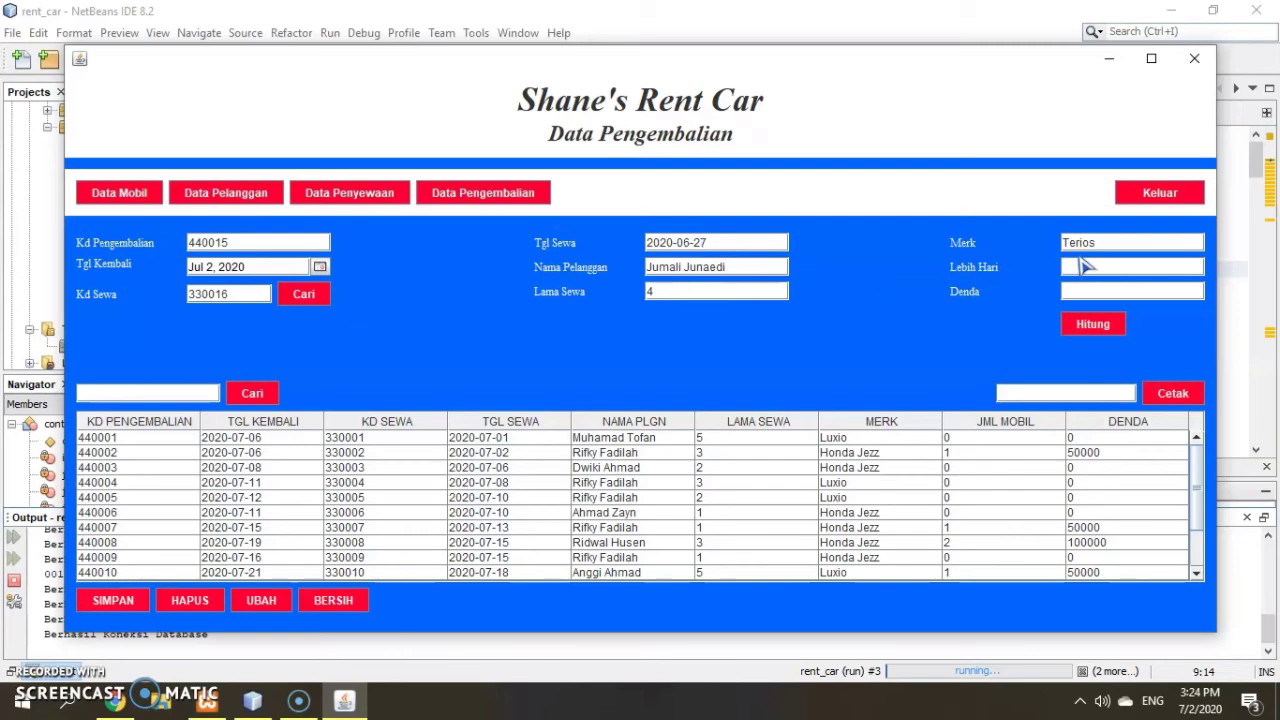
- Set Lebih Hari to 1 extra day and calculate the 50000 late fine
{"action": "left_click", "coordinate": [1100, 326]}
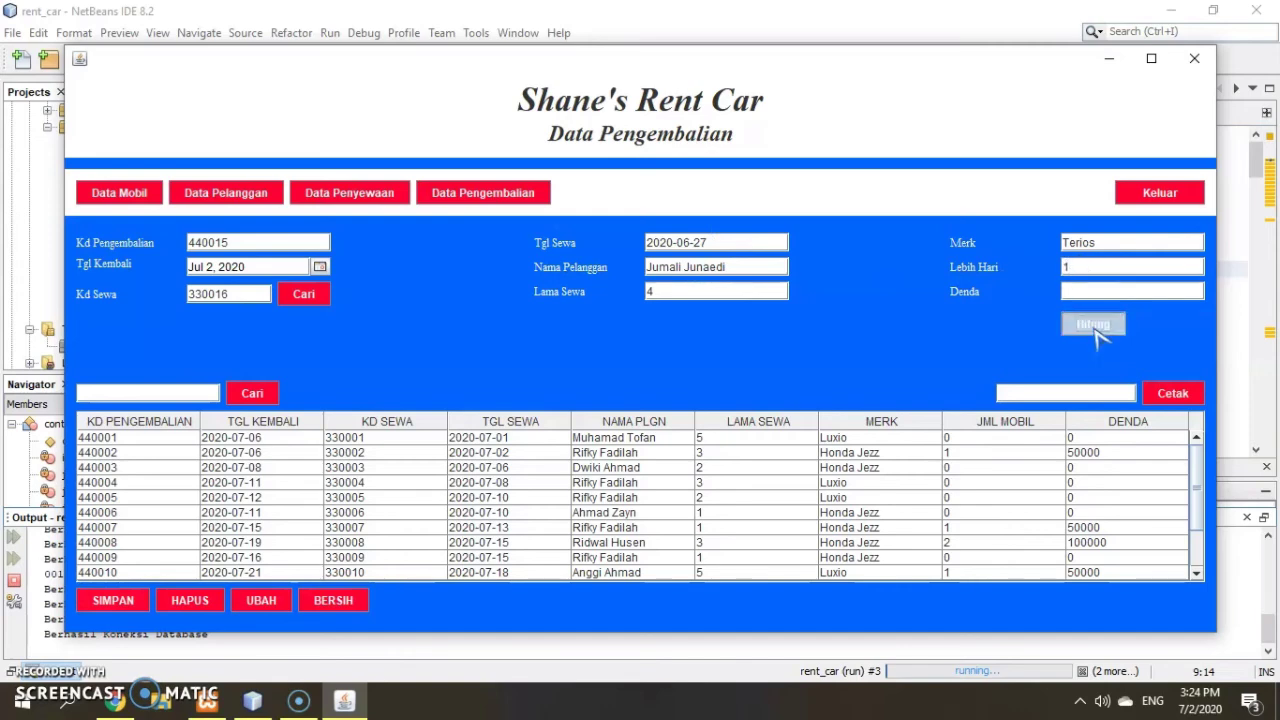
{"action": "left_click", "coordinate": [1100, 264]}
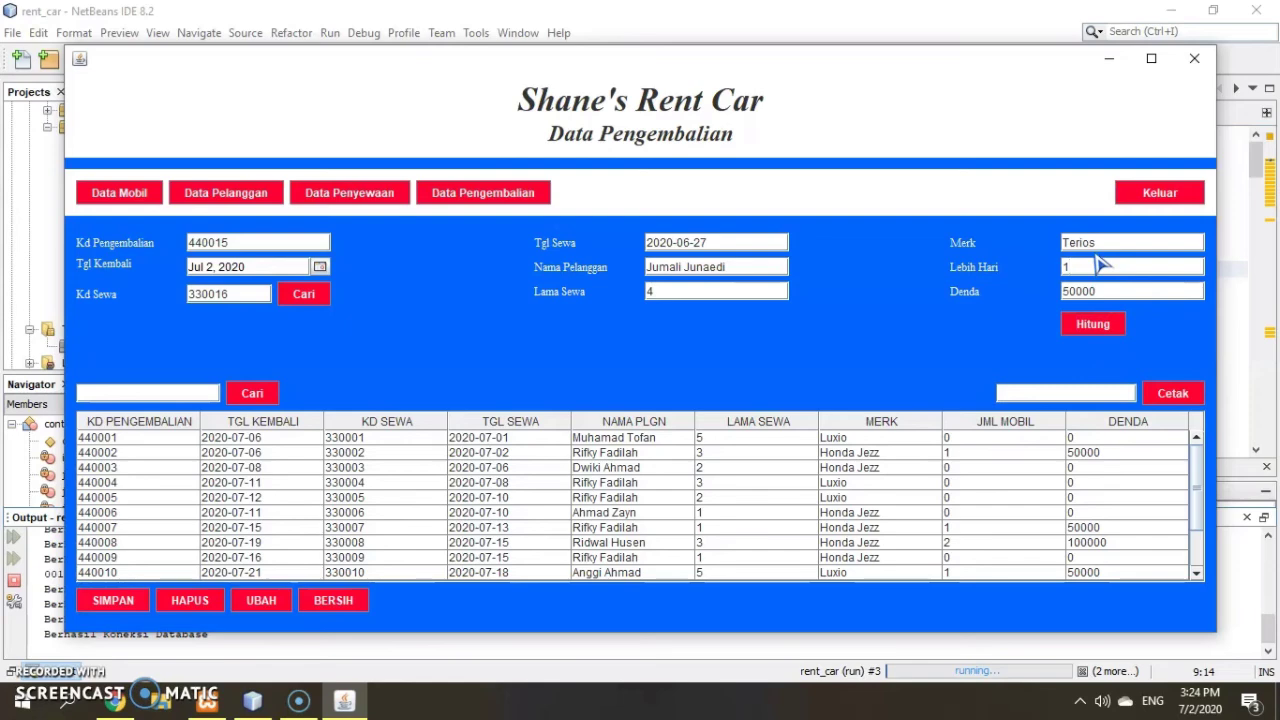
{"action": "type", "text": "0"}
{"action": "left_click", "coordinate": [1093, 323]}
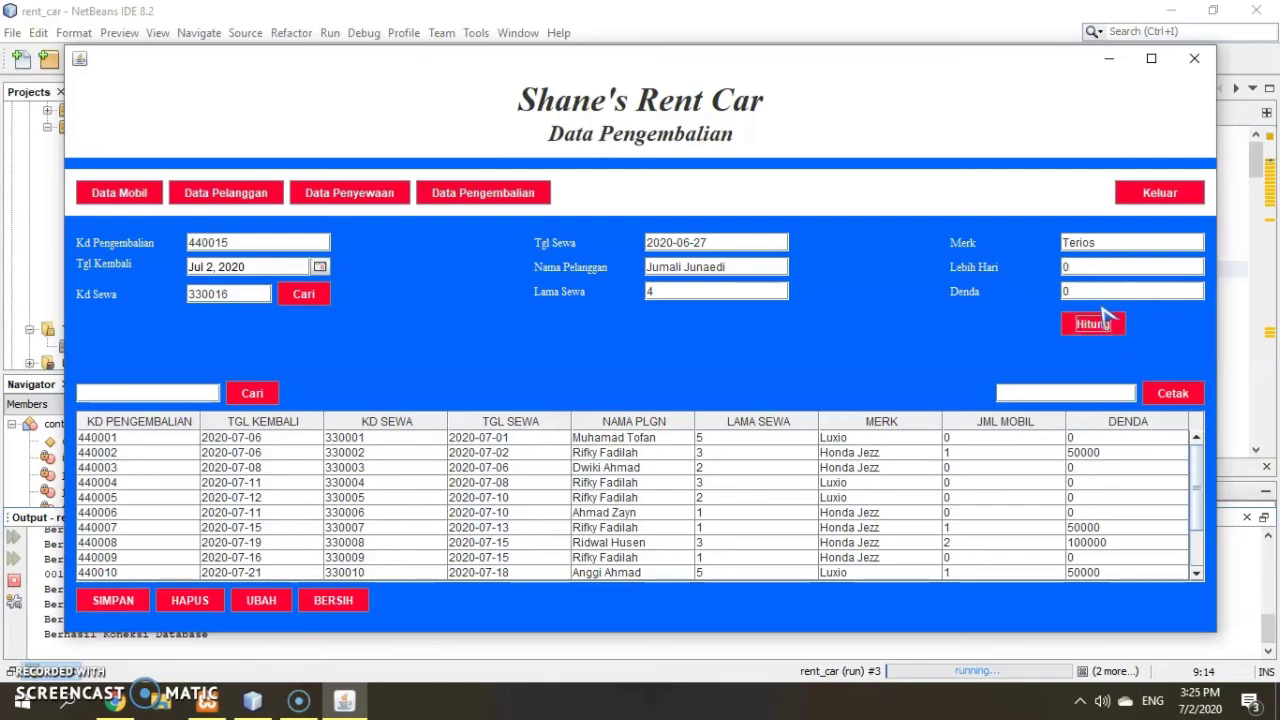
{"action": "left_click", "coordinate": [1092, 270]}
{"action": "key", "text": "BackSpace"}
{"action": "type", "text": "1"}
{"action": "left_click", "coordinate": [1097, 328]}
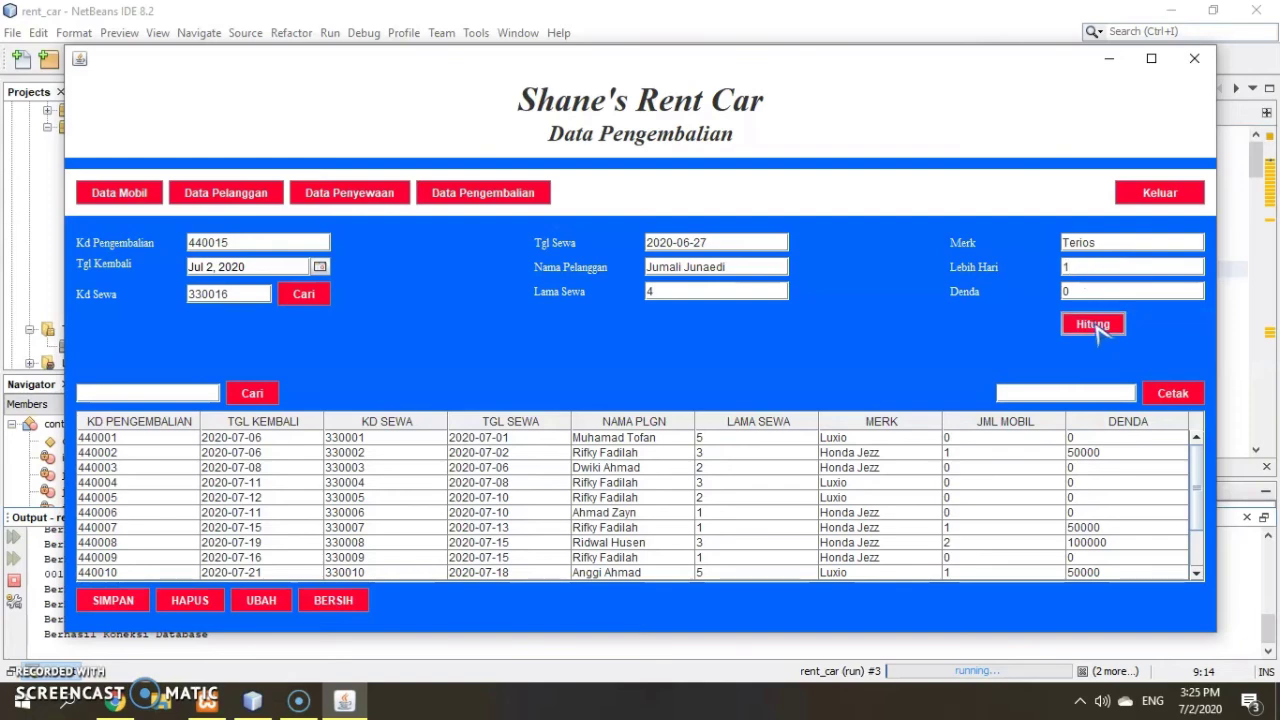
{"action": "left_click", "coordinate": [1100, 328]}
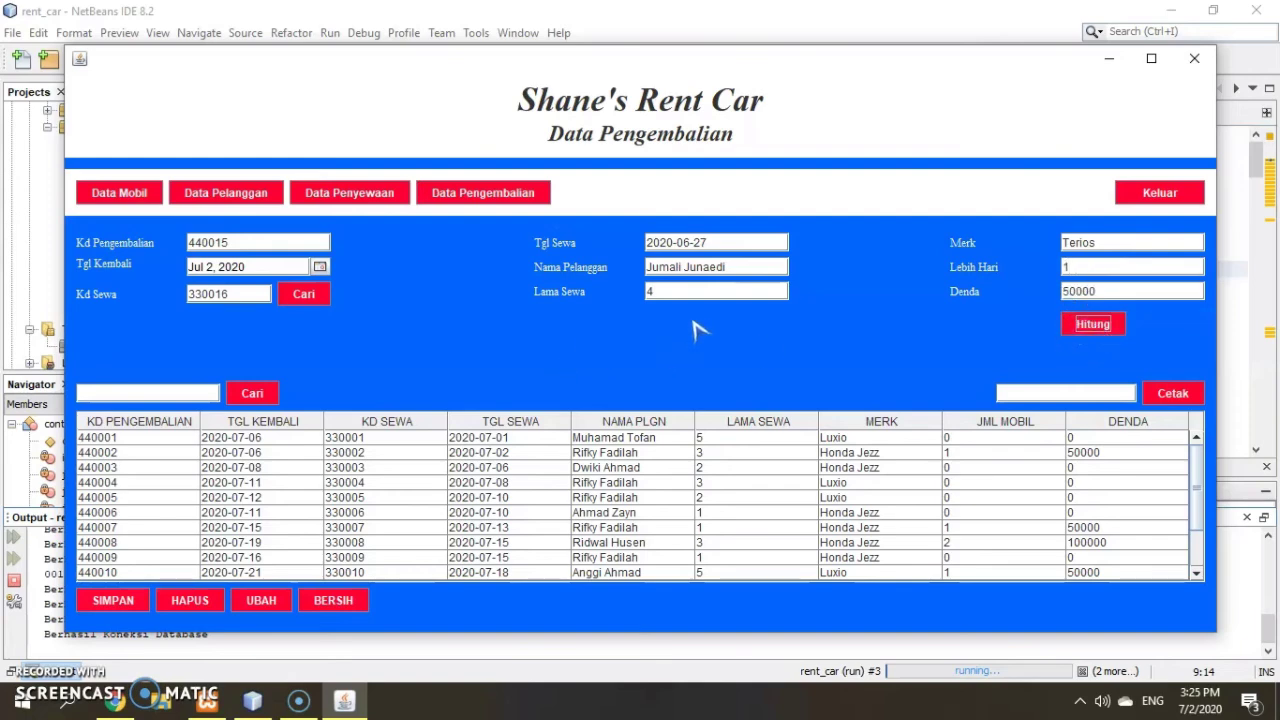
- Save return 440015 and reload its new row from the returns table
{"action": "scroll", "coordinate": [260, 512], "scroll_direction": "down", "scroll_amount": 2}
{"action": "left_click", "coordinate": [114, 602]}
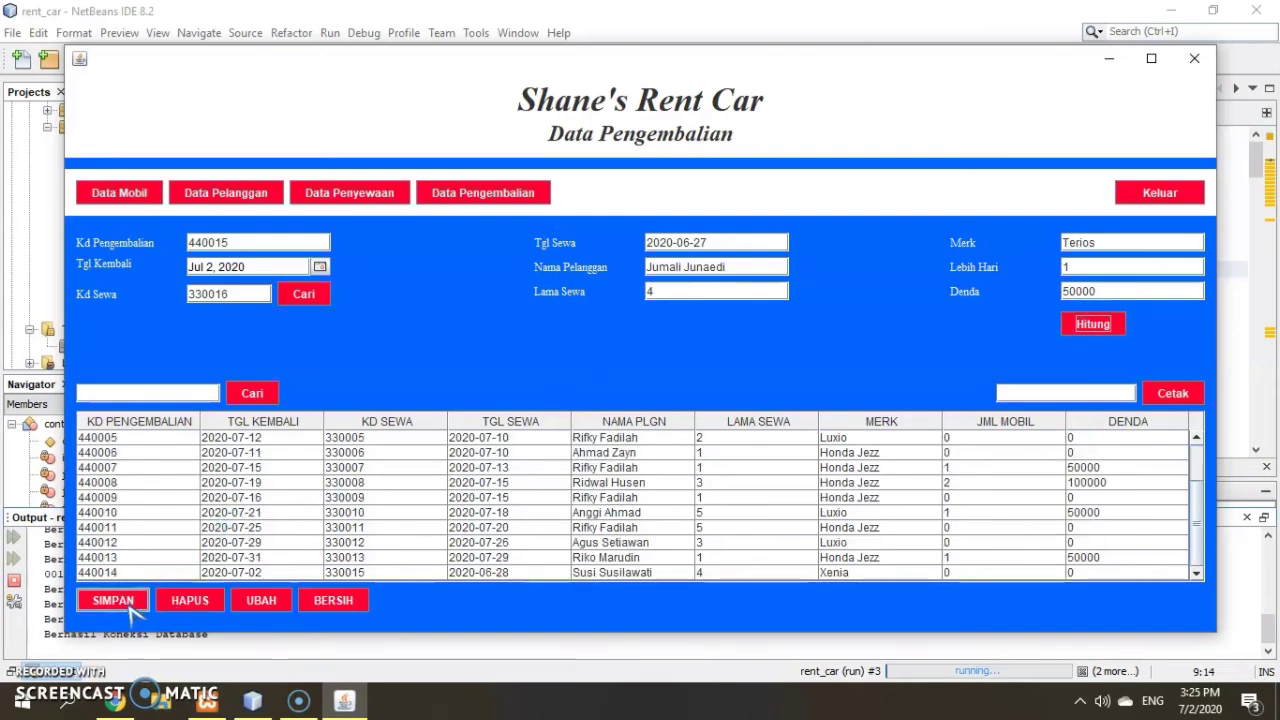
{"action": "left_click", "coordinate": [645, 372]}
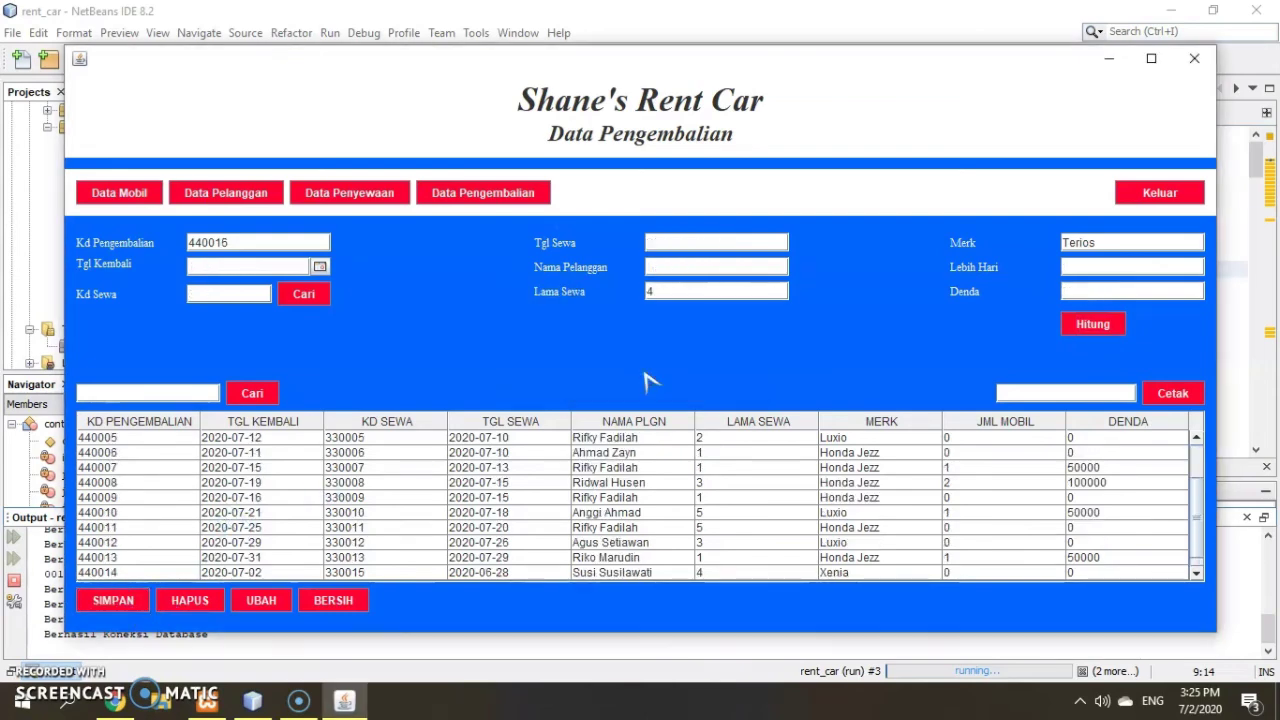
{"action": "scroll", "coordinate": [857, 534], "scroll_direction": "down", "scroll_amount": 1}
{"action": "left_click", "coordinate": [890, 577]}
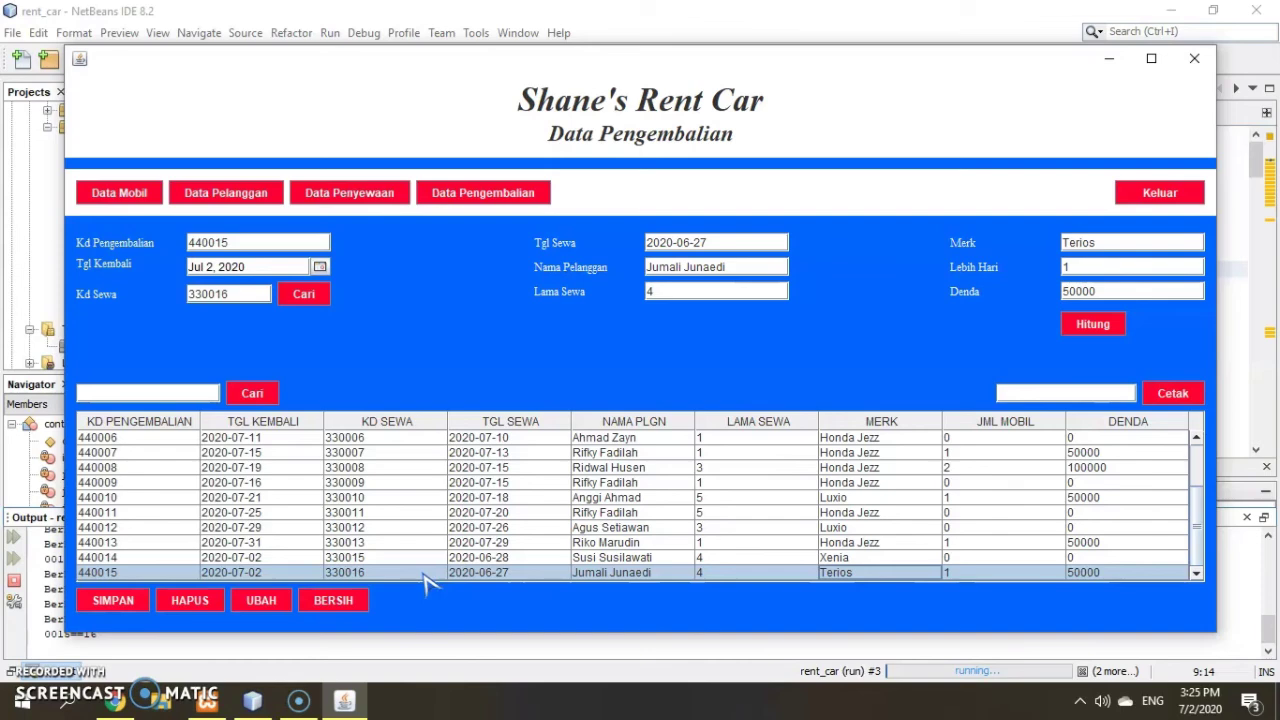
- Update return 440015 to 2 extra days with a 100000 fine
{"action": "left_click", "coordinate": [1070, 267]}
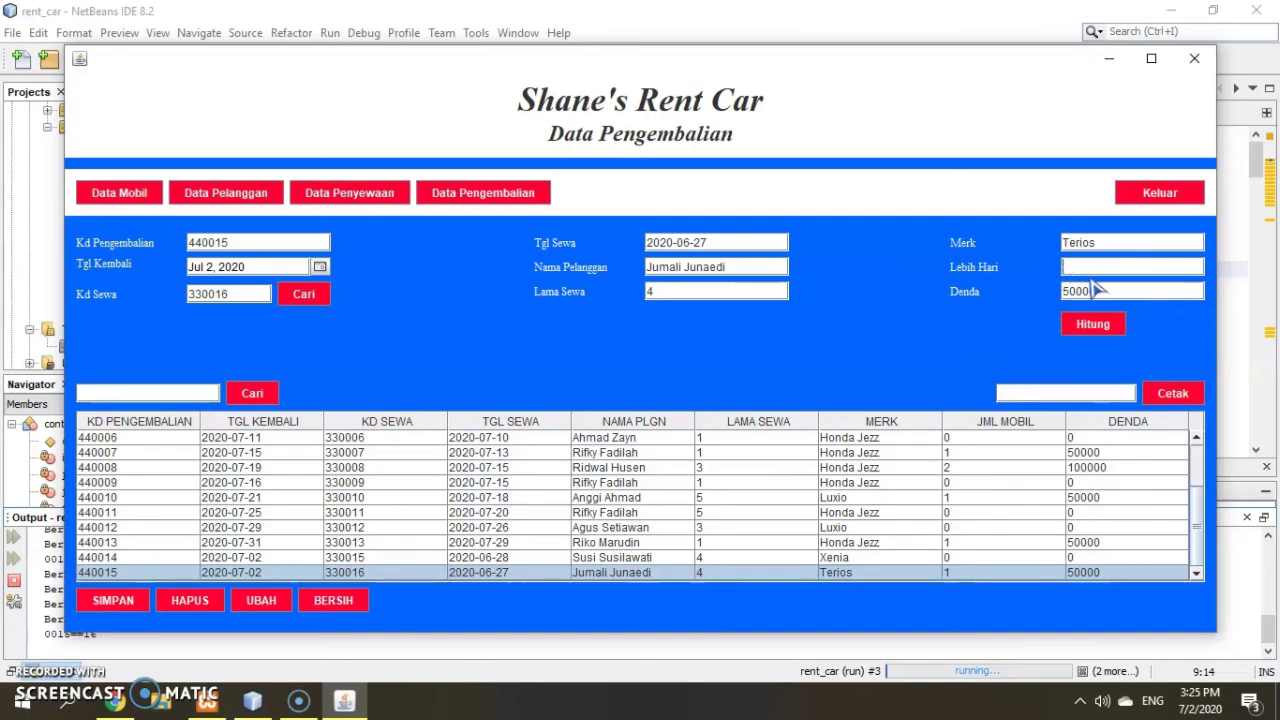
{"action": "left_click", "coordinate": [1098, 325]}
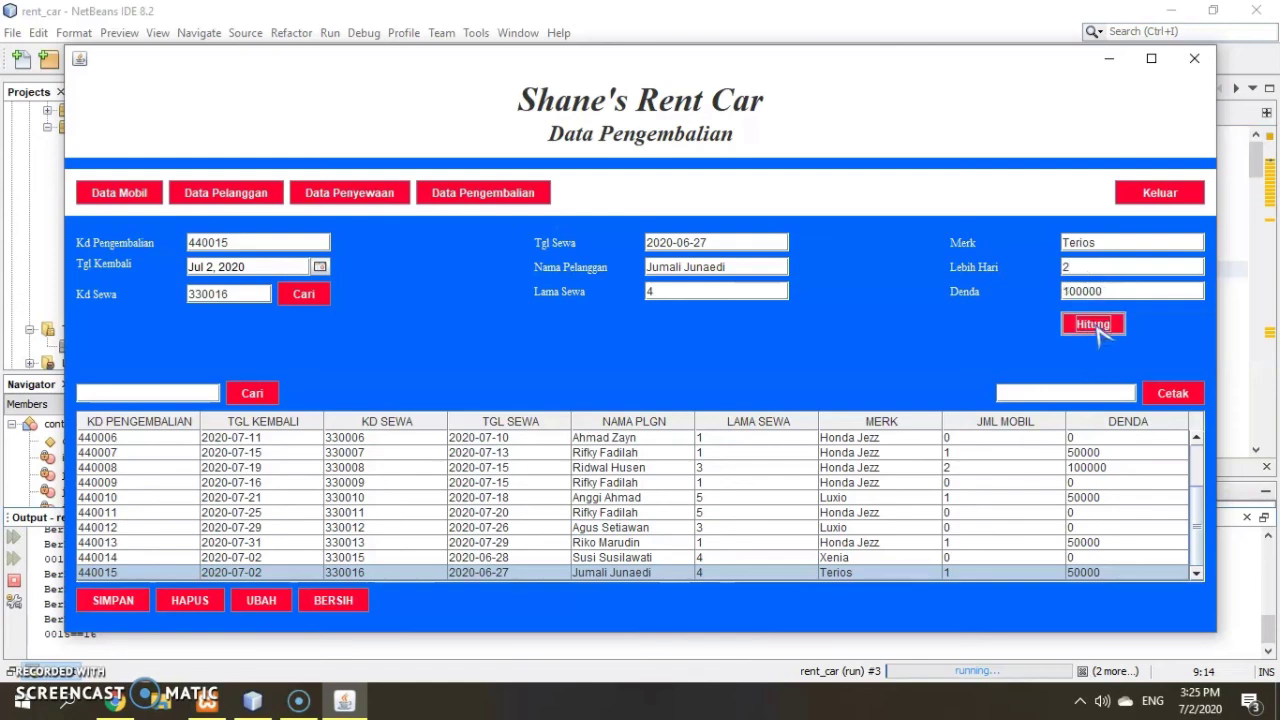
{"action": "left_click", "coordinate": [275, 610]}
{"action": "left_click", "coordinate": [650, 373]}
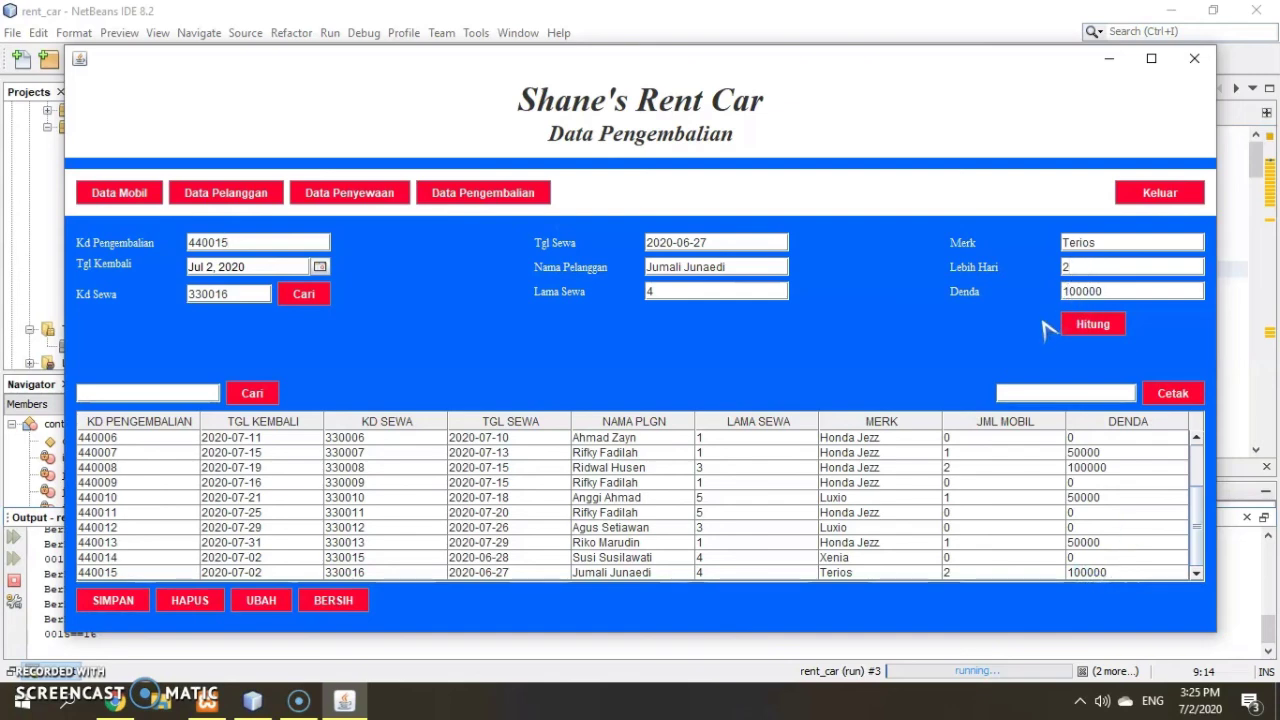
- Correct return 440015 back to 1 day and 50000, update it, and reselect its row
{"action": "left_click", "coordinate": [1092, 326]}
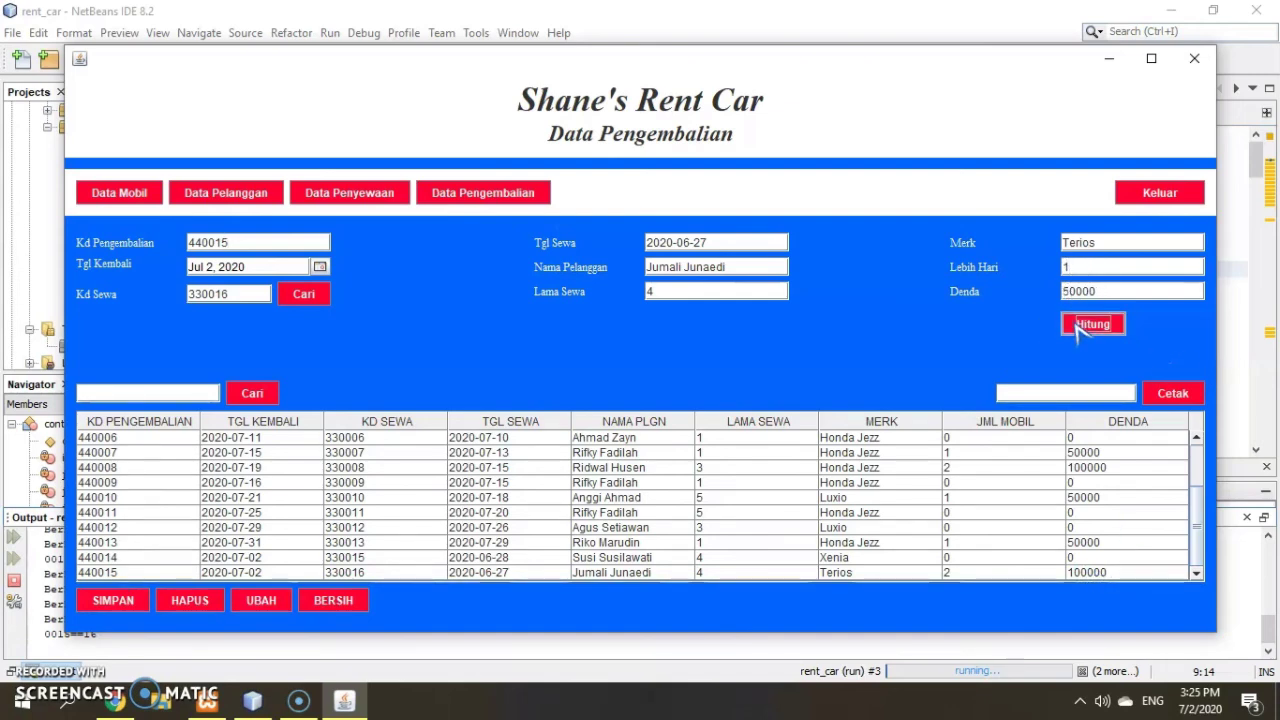
{"action": "left_click", "coordinate": [261, 600]}
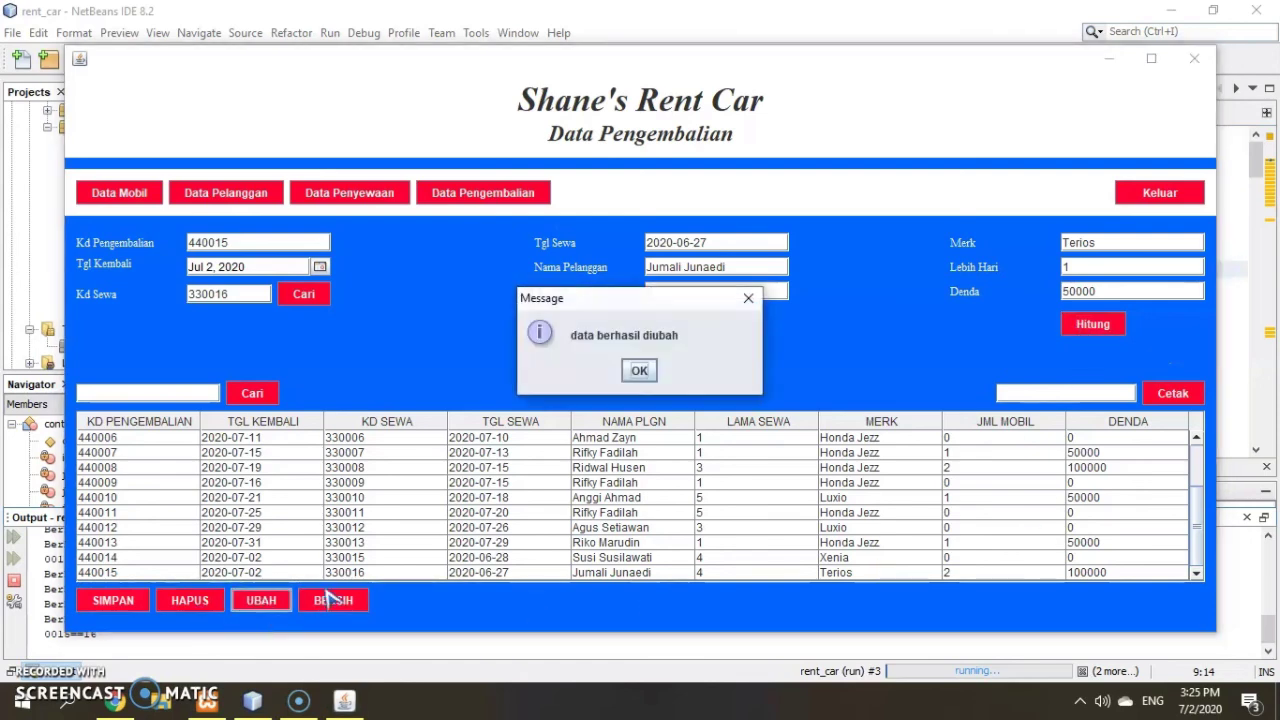
{"action": "left_click", "coordinate": [637, 371]}
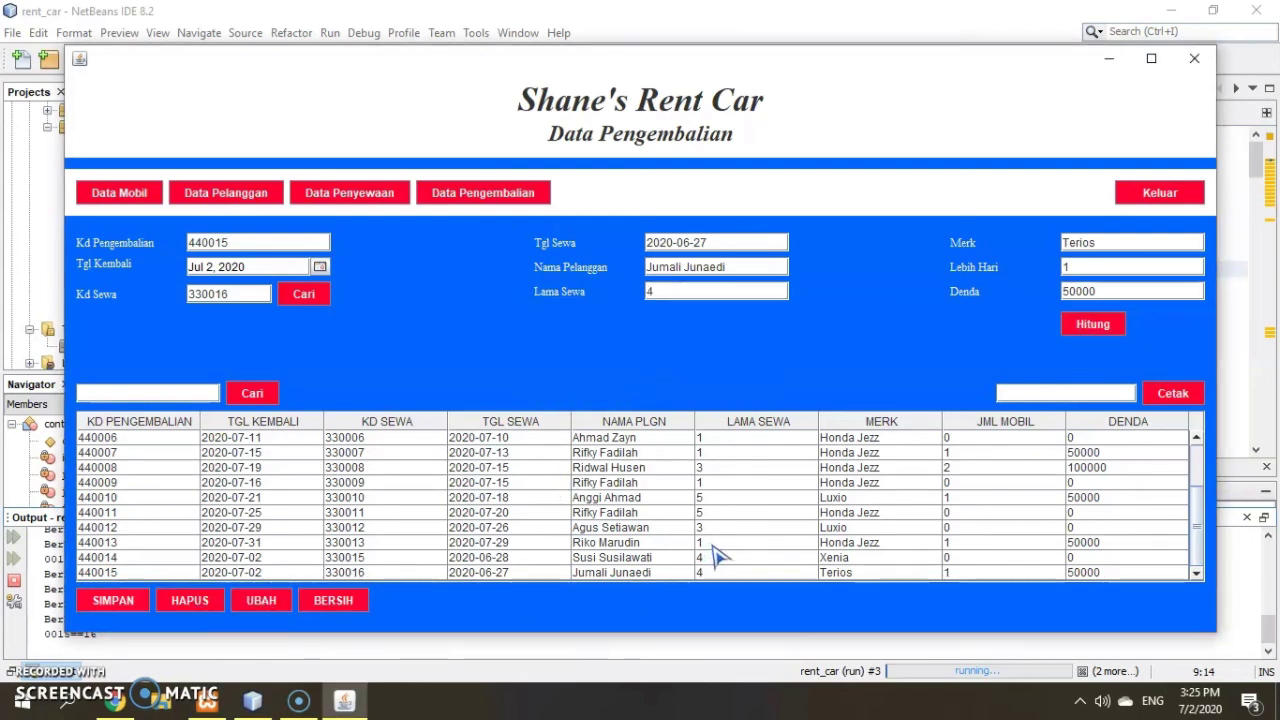
{"action": "left_click", "coordinate": [716, 574]}
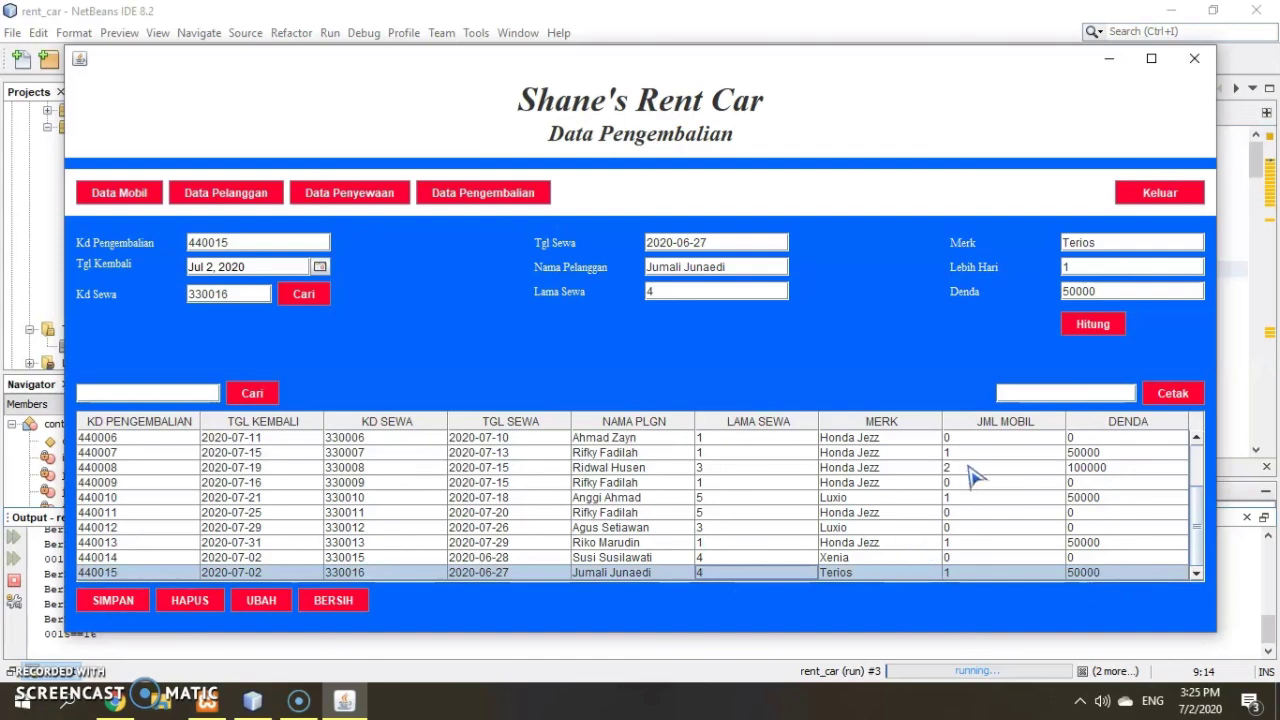
- Print the return report for rental 330016 with Cetak, review it in JasperViewer, then close it
{"action": "left_click", "coordinate": [1025, 392]}
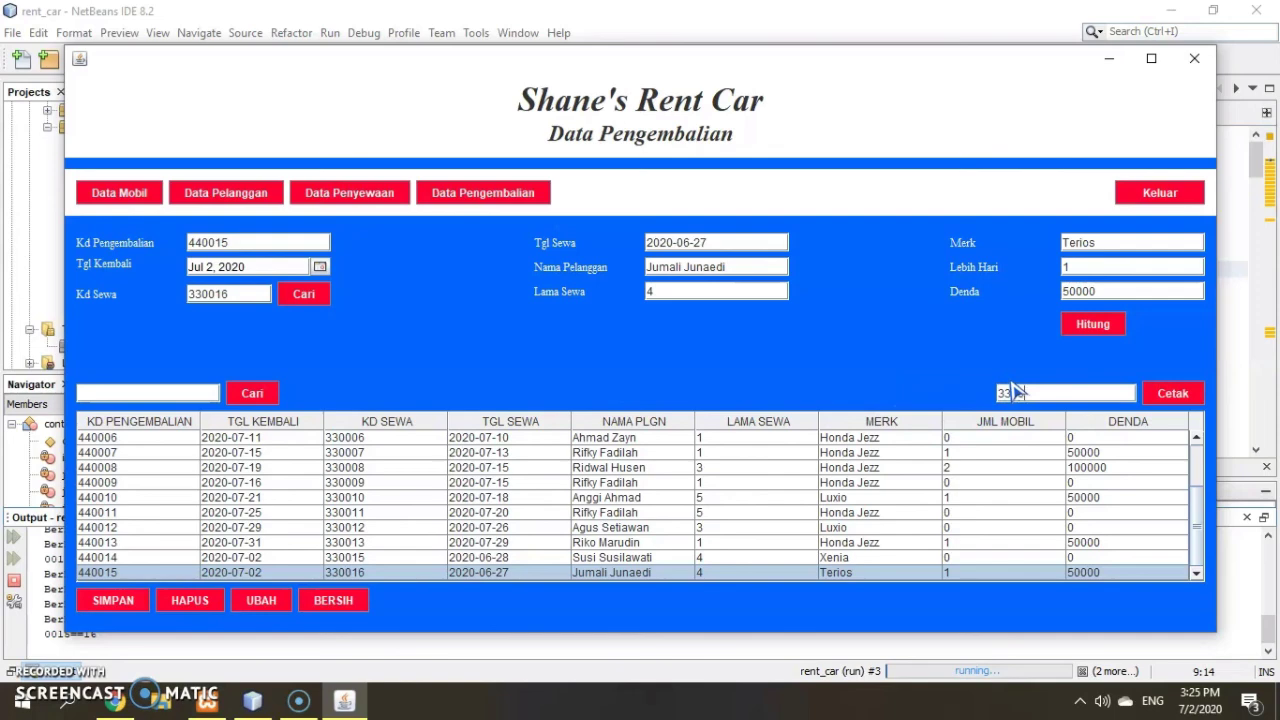
{"action": "left_click", "coordinate": [1172, 394]}
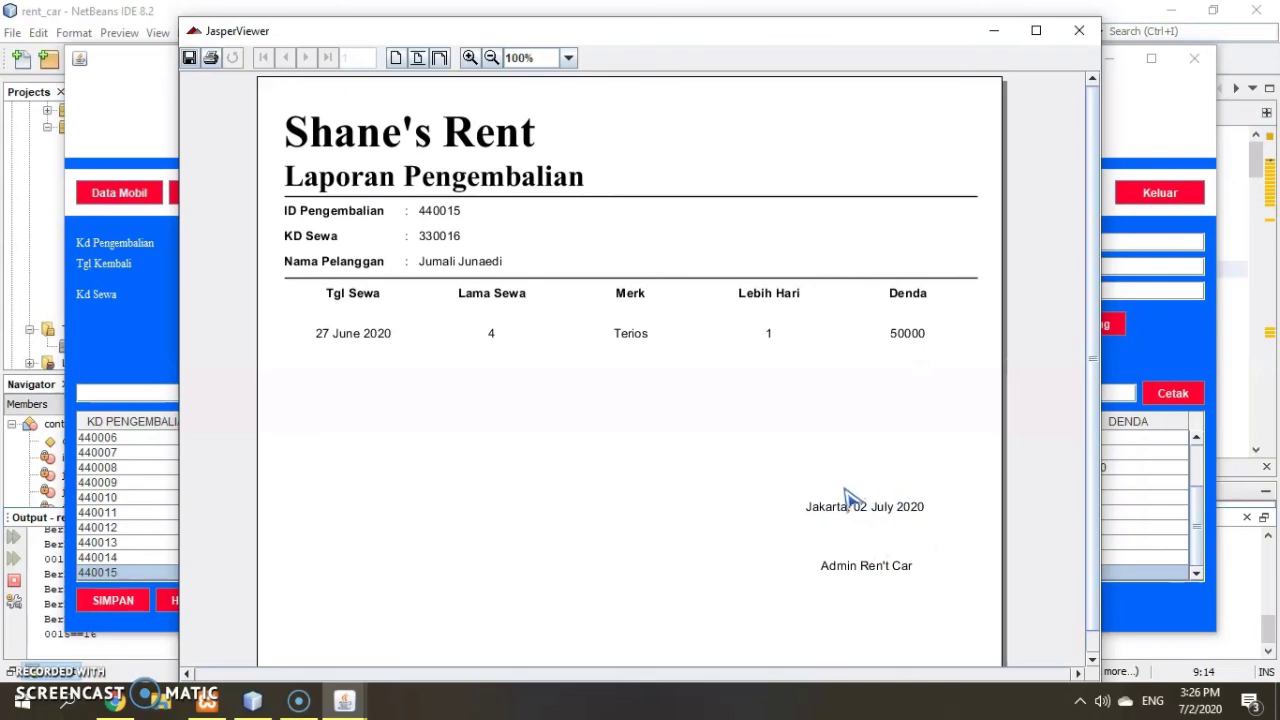
{"action": "left_click", "coordinate": [1077, 33]}
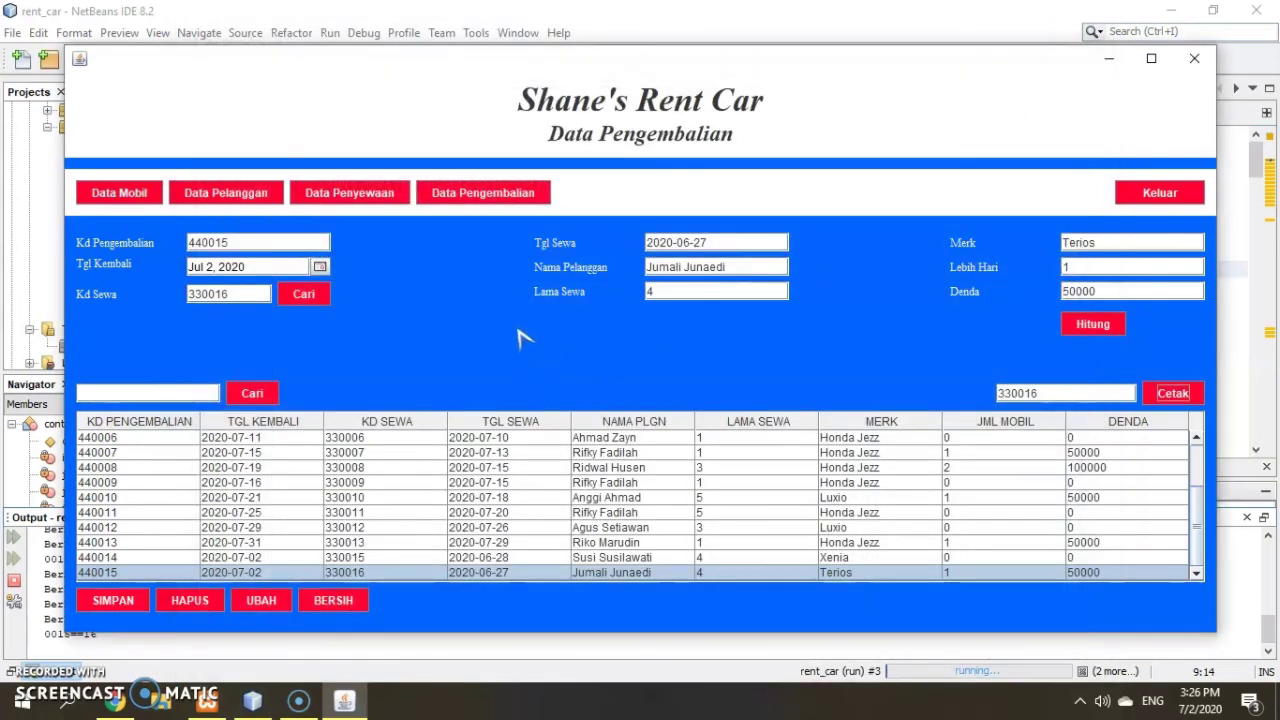
- Clear the return form with BERSIH, then exit via Keluar on the return and login forms
{"action": "left_click", "coordinate": [338, 603]}
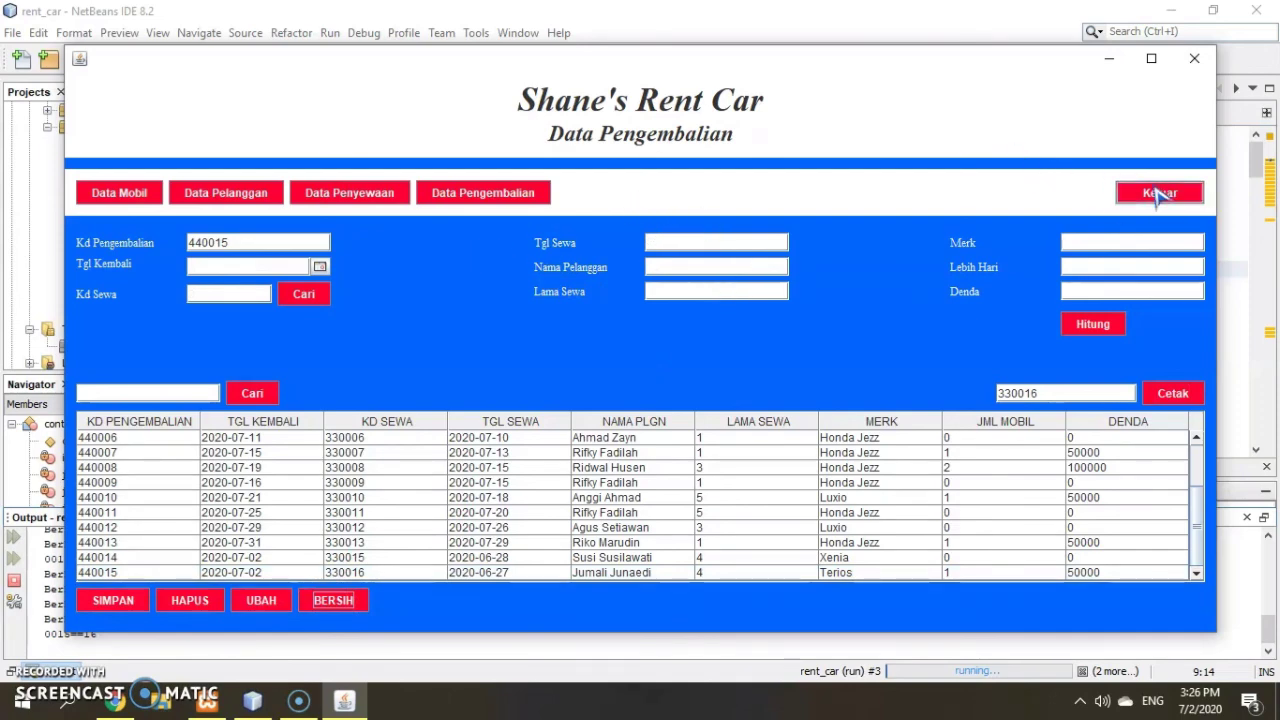
{"action": "left_click", "coordinate": [1160, 193]}
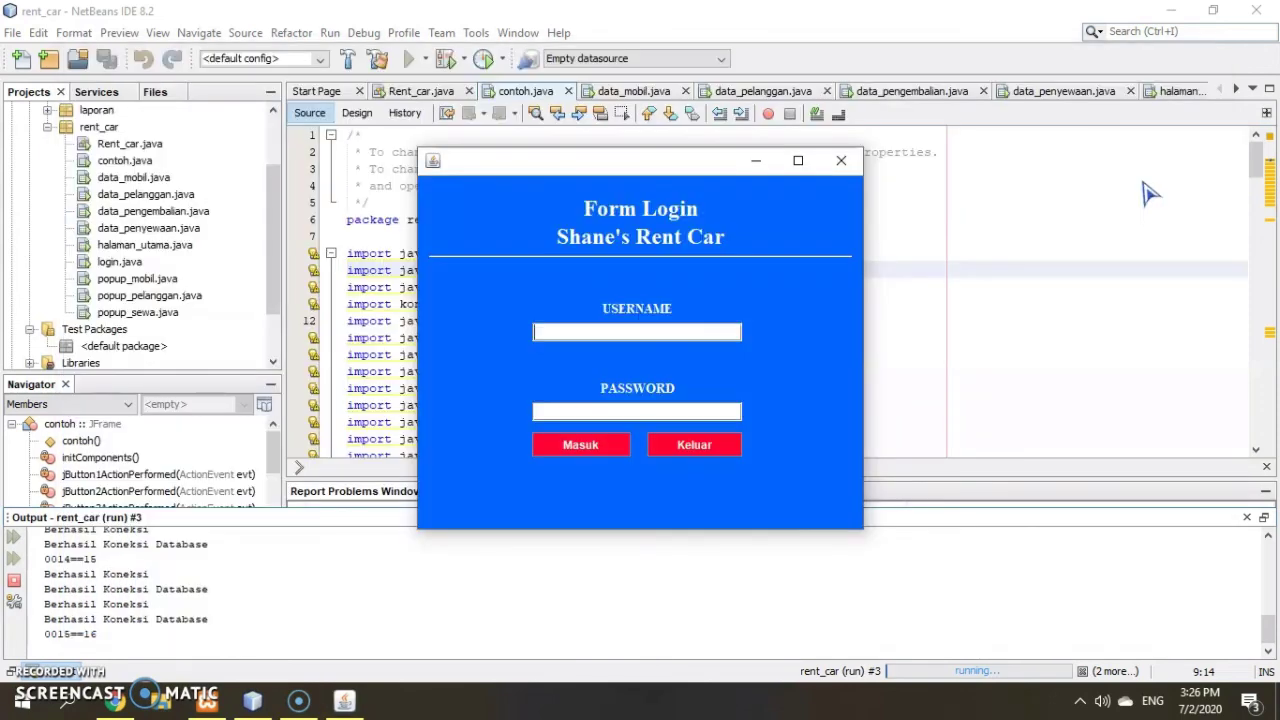
{"action": "left_click", "coordinate": [720, 458]}
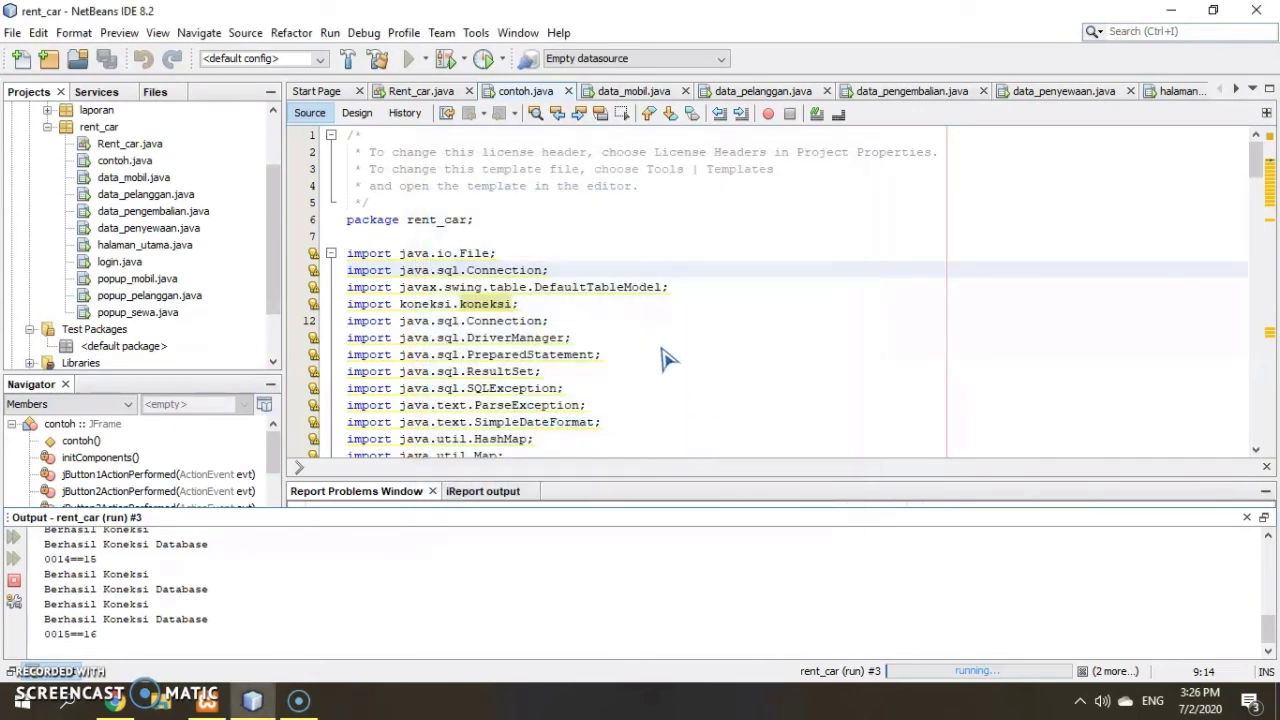